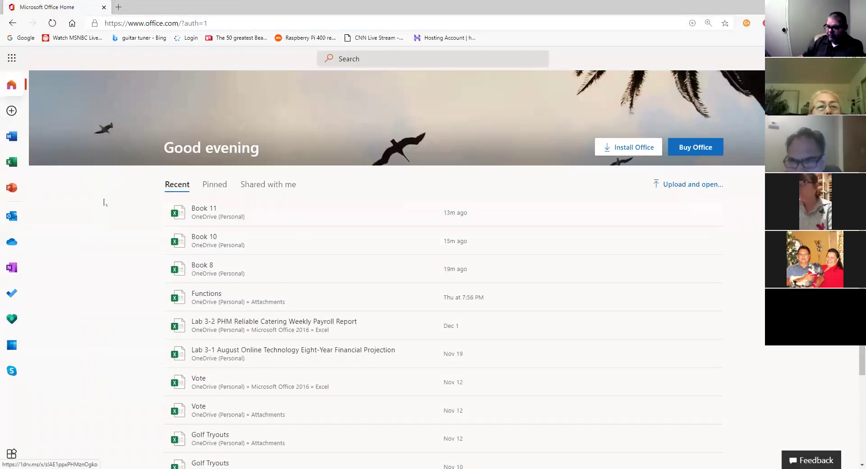
Open the Excel start page, browse the full template gallery, then return to the start page.
click(13, 162)
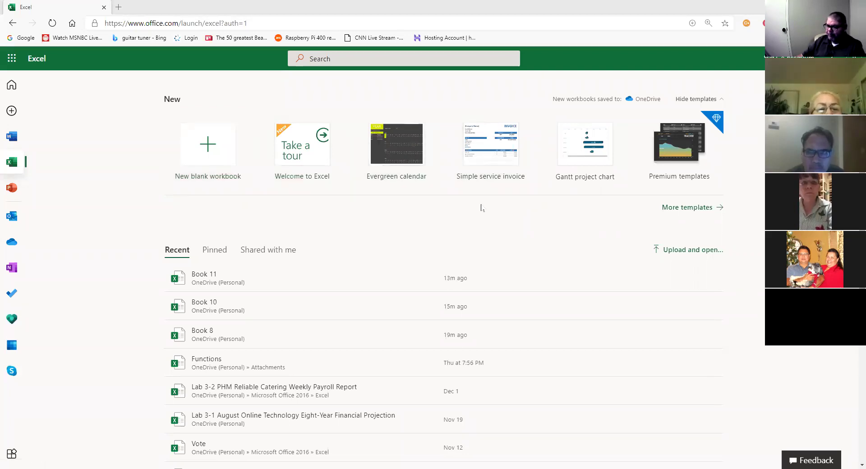
click(676, 208)
scroll(703, 248, down, 9)
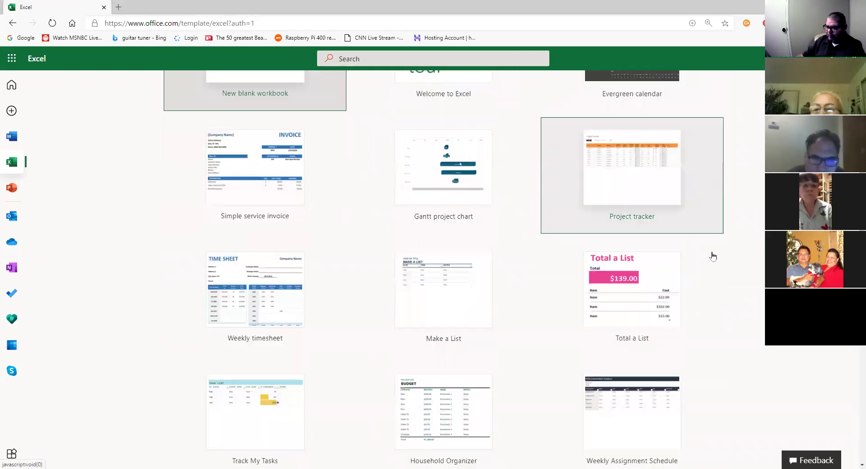
scroll(719, 258, down, 6)
scroll(721, 257, up, 5)
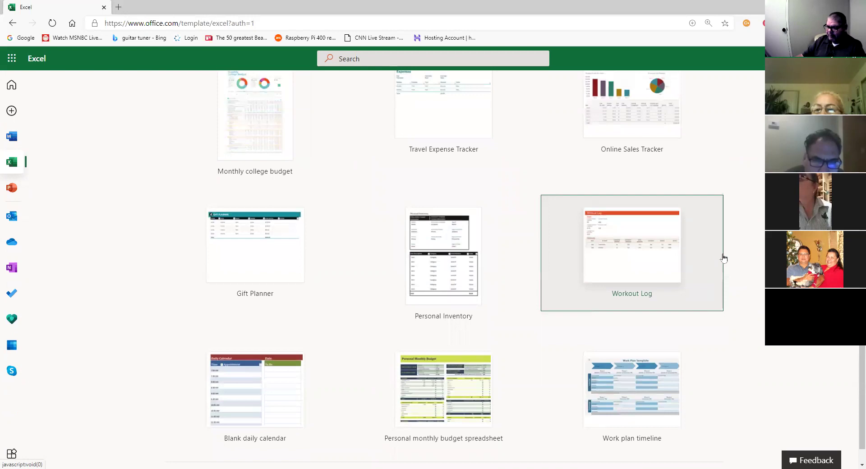
scroll(723, 258, up, 10)
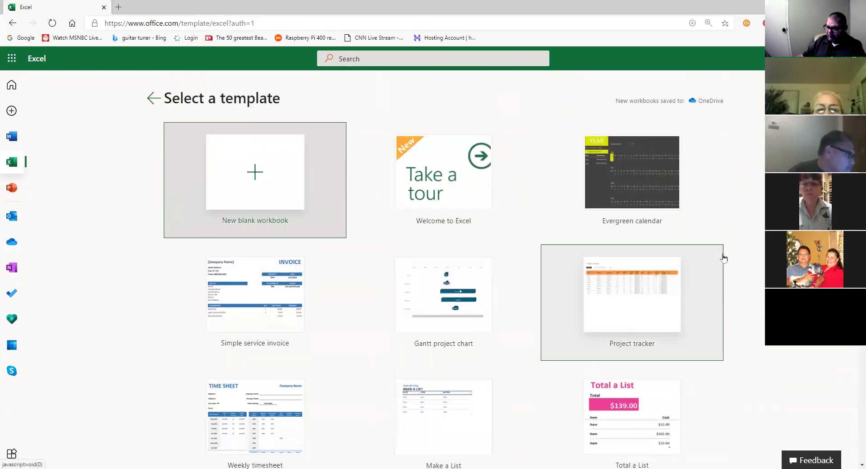
scroll(723, 257, down, 1)
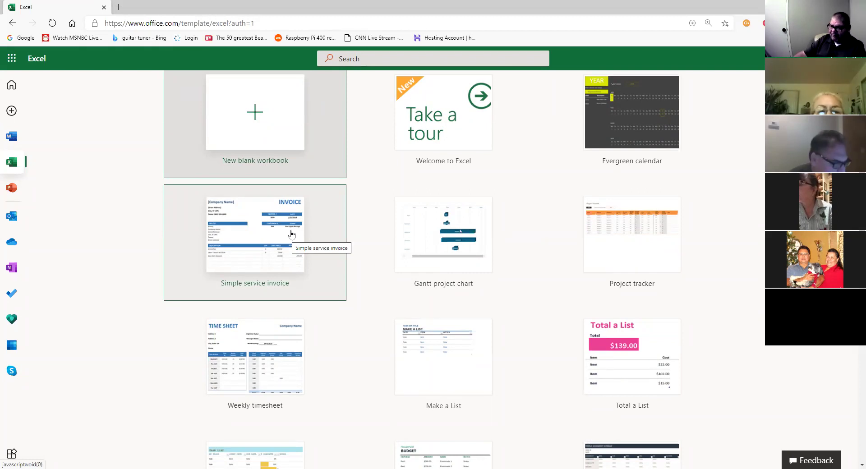
scroll(363, 217, up, 2)
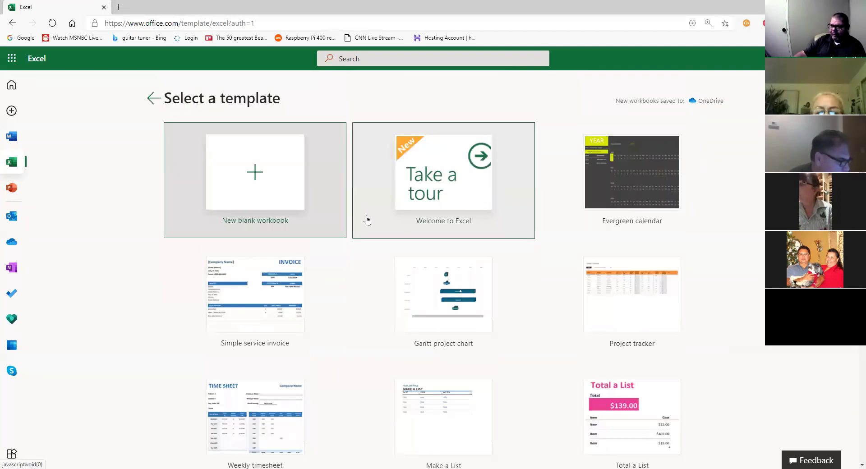
click(153, 99)
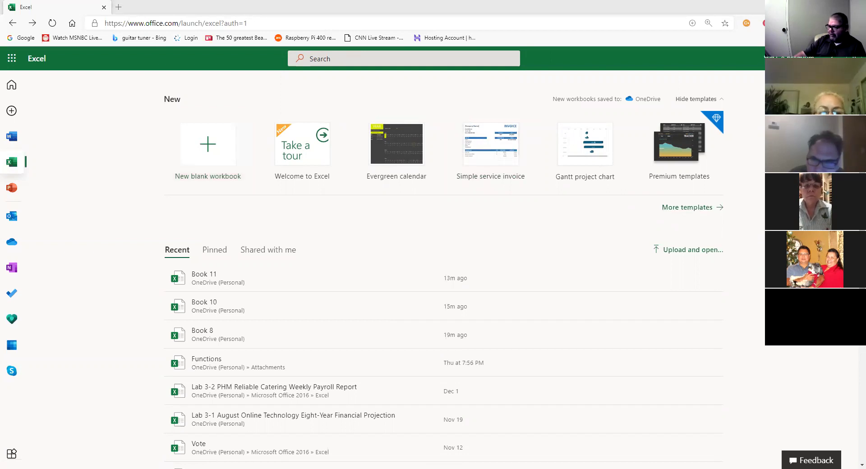
Open the Select a template gallery listing Simple service invoice, Evergreen calendar and Gantt project chart.
mouse_move(666, 187)
mouse_down()
mouse_move(658, 217)
mouse_move(751, 198)
mouse_move(706, 184)
mouse_up()
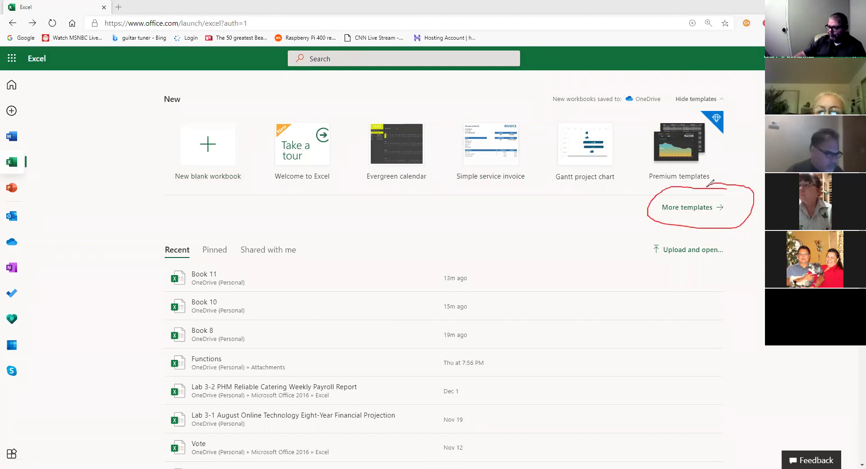
drag(430, 215, 659, 207)
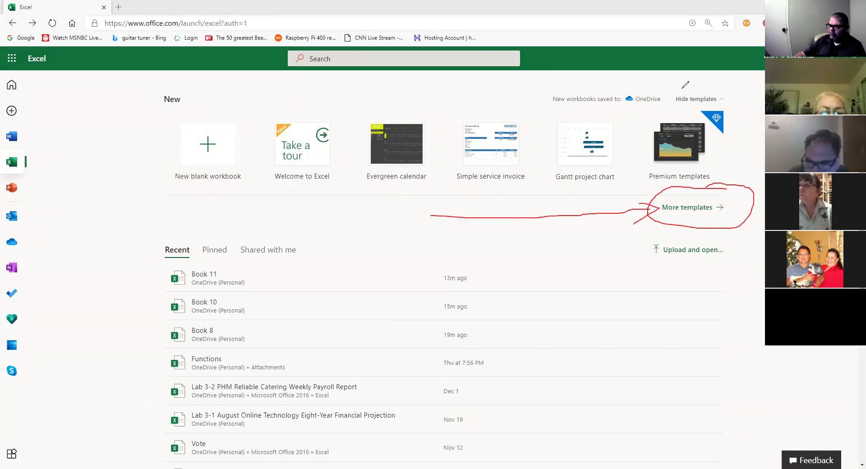
click(674, 208)
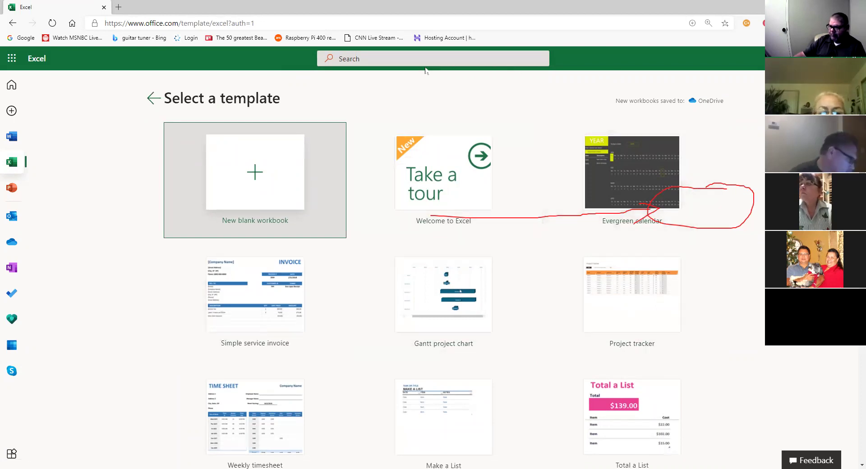
mouse_move(308, 351)
mouse_down()
mouse_move(339, 289)
mouse_move(302, 236)
mouse_move(177, 311)
mouse_up()
mouse_move(195, 349)
mouse_down()
mouse_move(250, 374)
mouse_move(332, 327)
mouse_up()
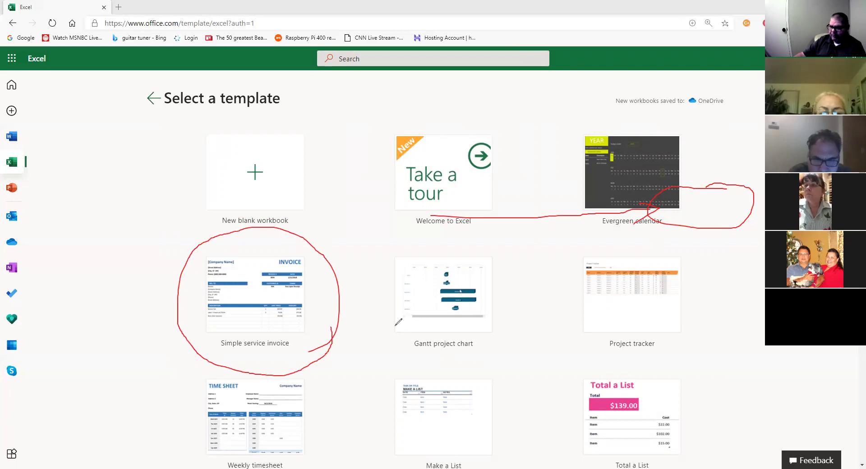
mouse_move(223, 350)
mouse_down()
mouse_move(304, 334)
mouse_move(231, 325)
mouse_move(221, 344)
mouse_up()
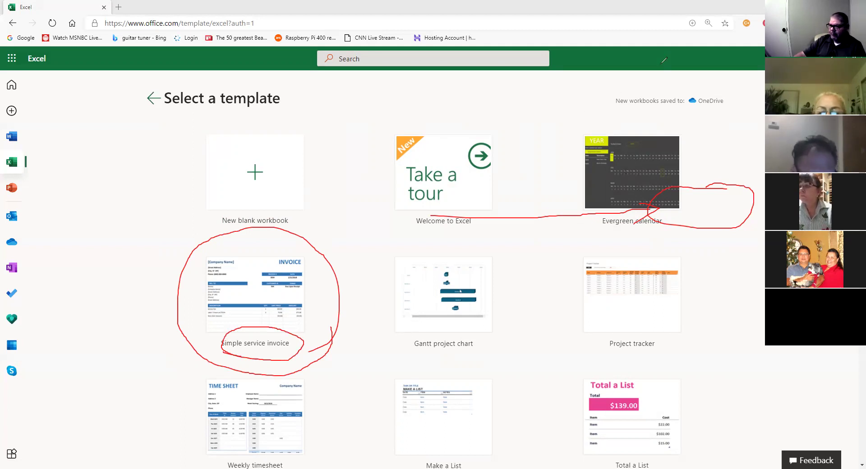
Create workbook Book 12 from the Simple service invoice template and look over its invoice sheet.
click(302, 311)
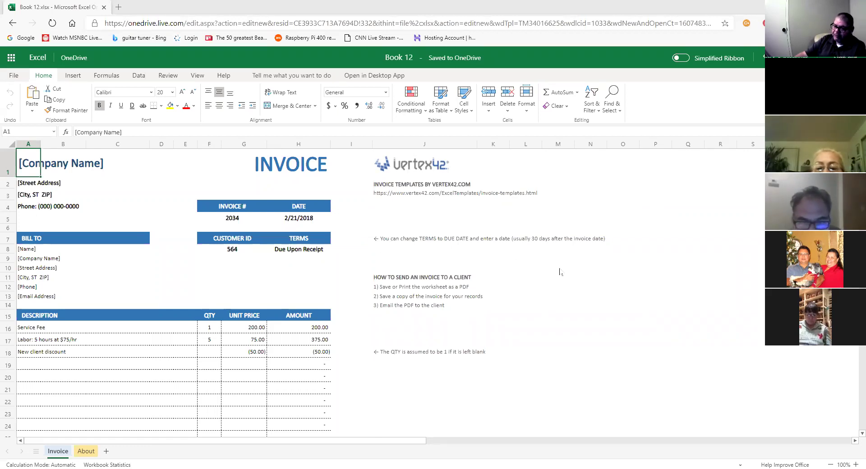
scroll(540, 285, down, 1)
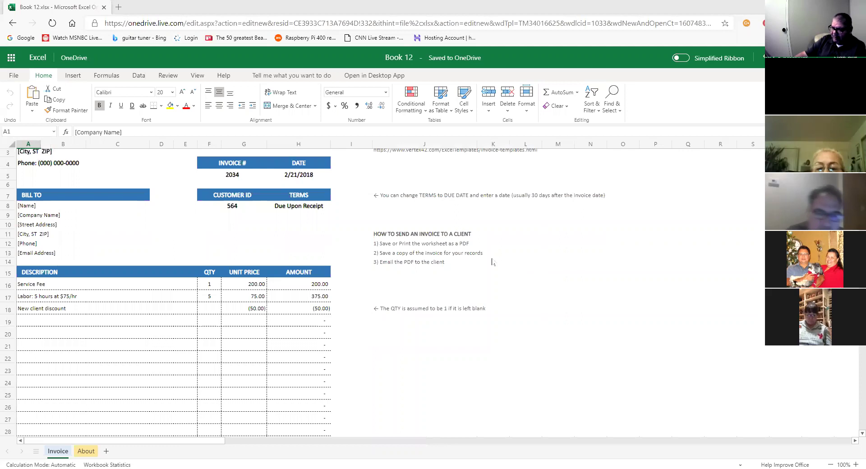
scroll(345, 299, up, 1)
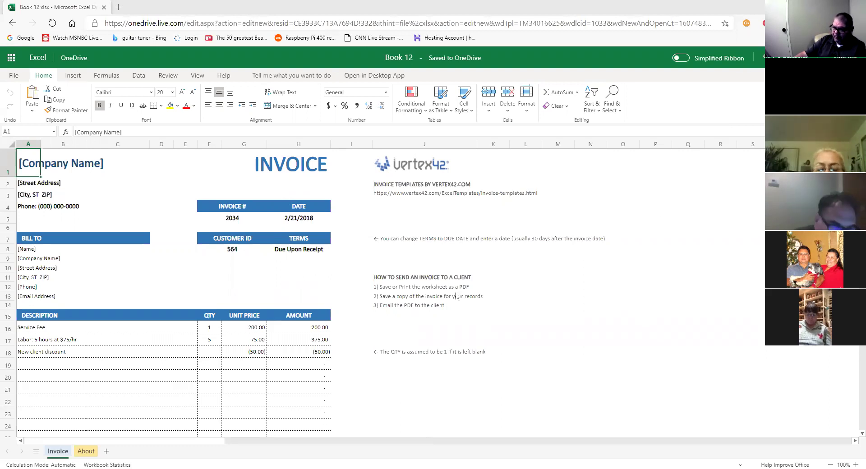
click(13, 75)
click(19, 175)
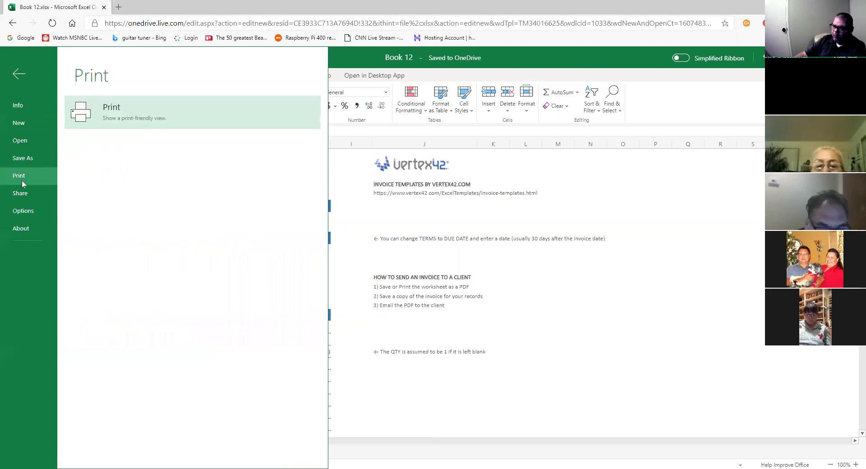
click(107, 122)
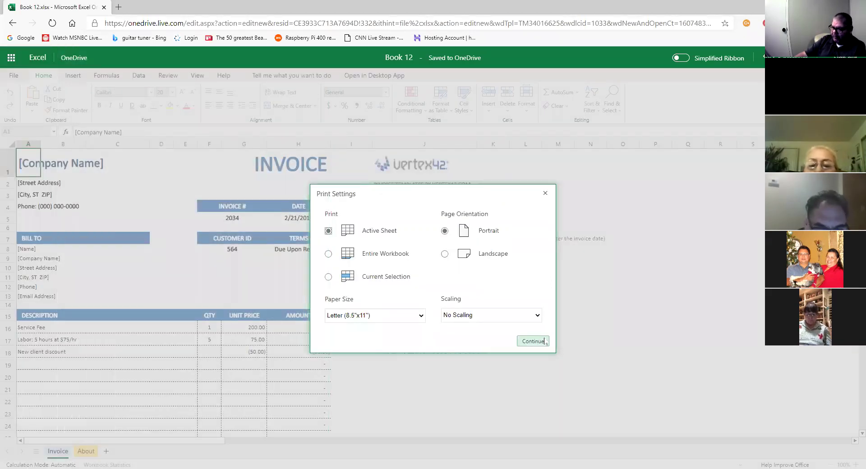
click(542, 341)
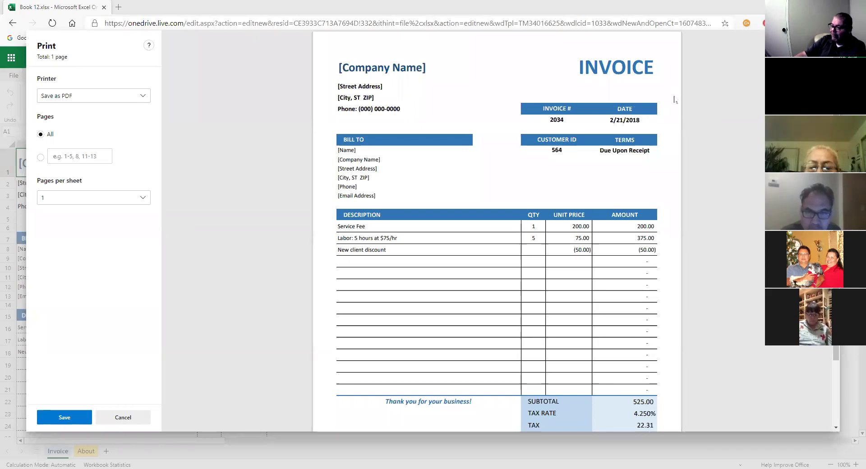
click(128, 416)
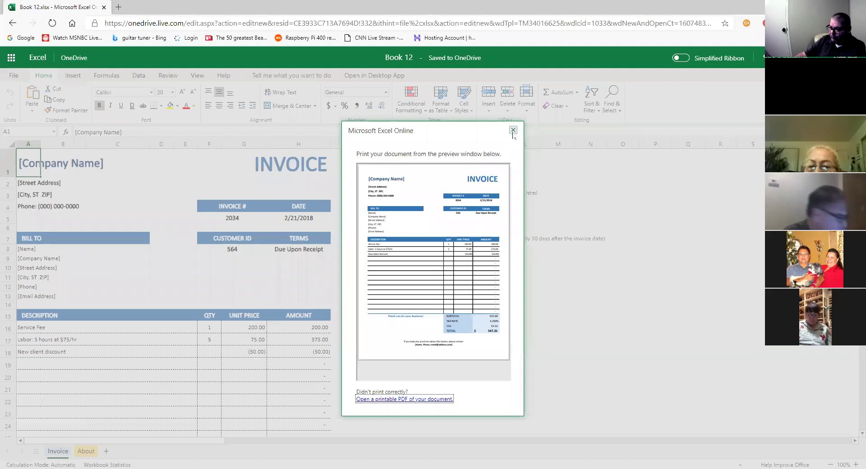
click(513, 131)
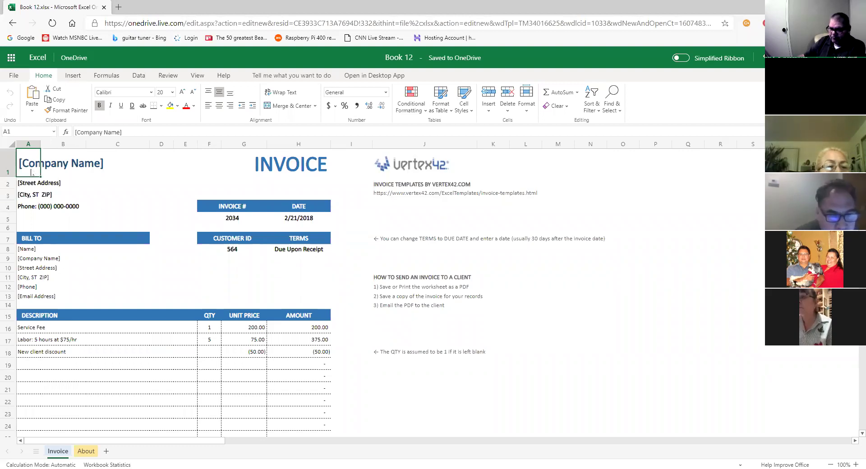
Replace the [Company Name] placeholder in A1 with the seller's abbreviated name.
click(101, 132)
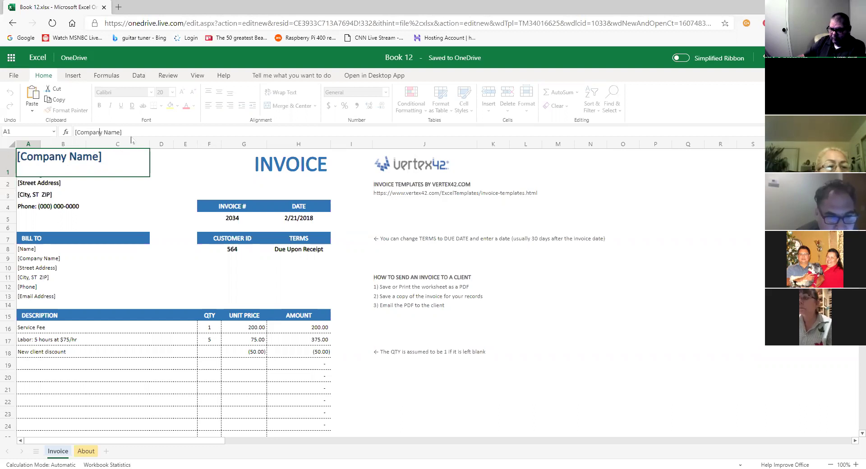
triple_click(97, 132)
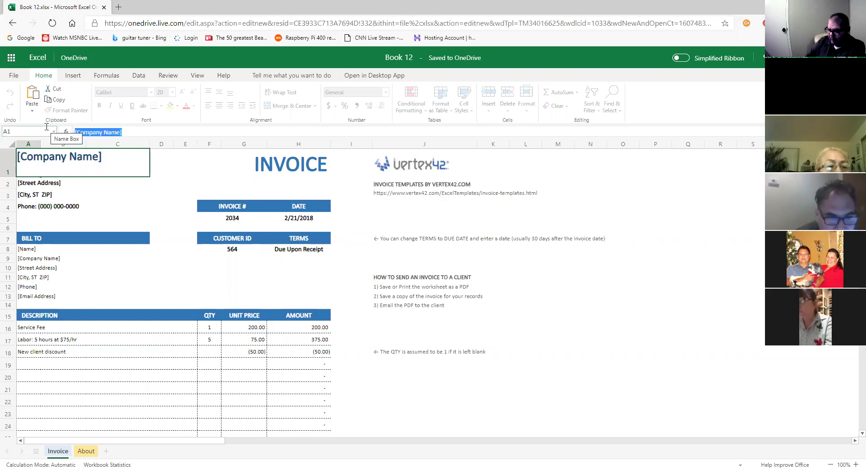
text(P)
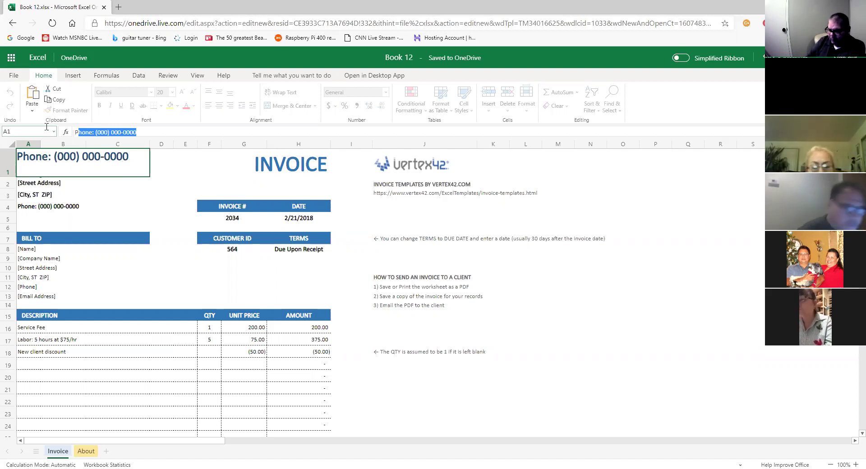
text(.)
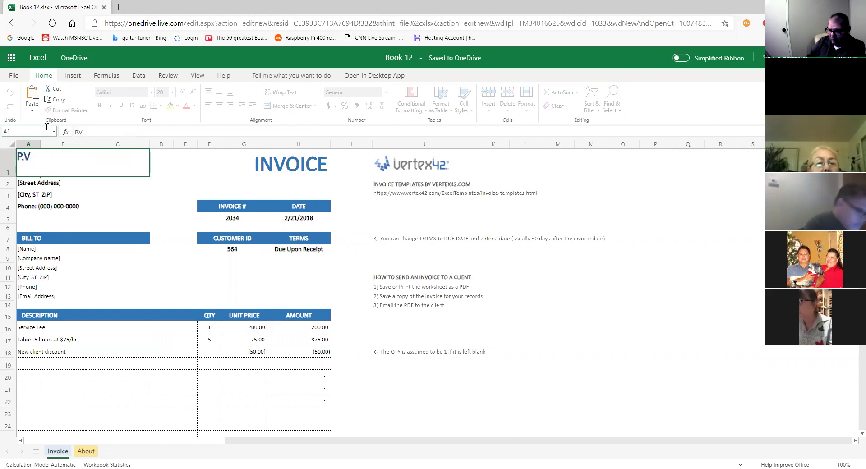
text( Vasquez)
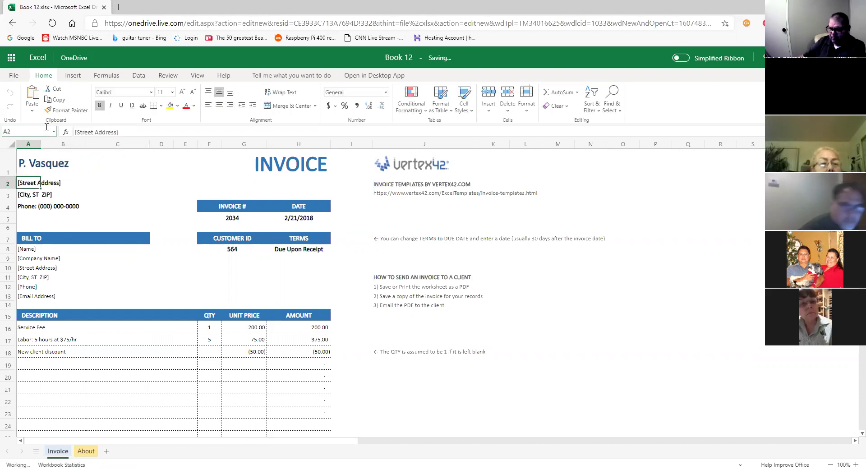
click(67, 176)
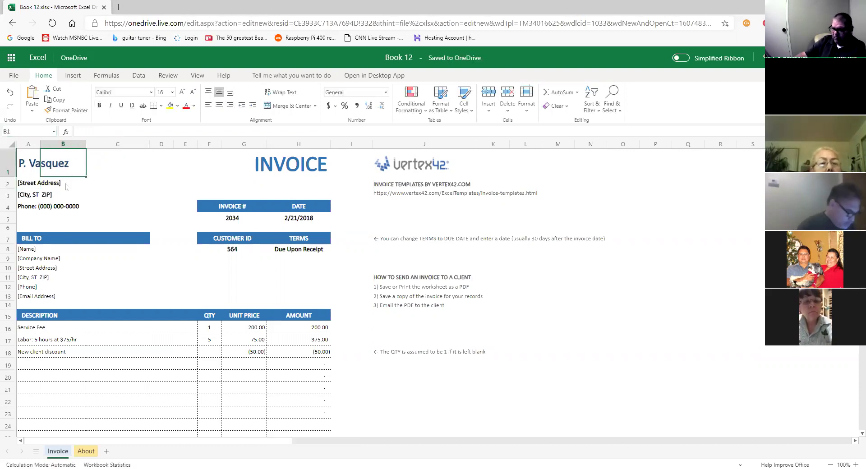
Return to cell A1 and select its name text for further editing.
click(51, 186)
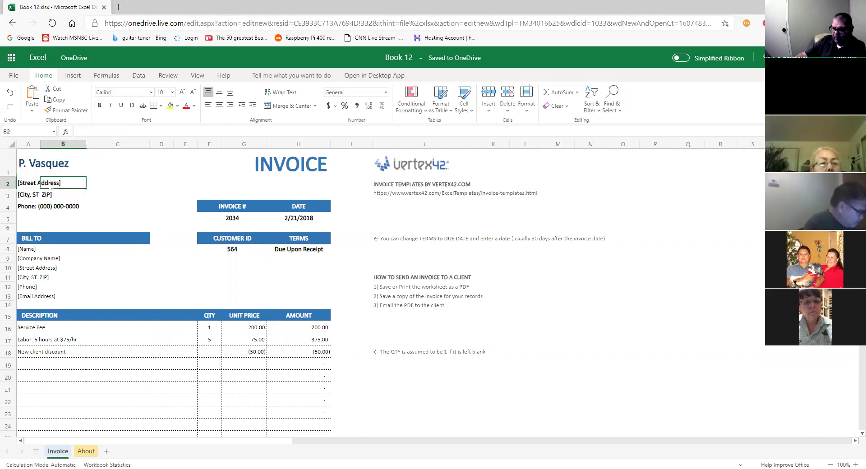
click(38, 185)
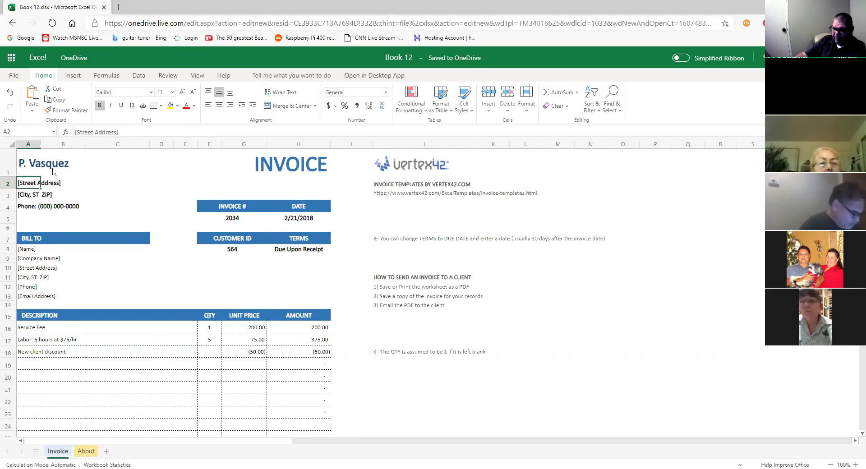
click(53, 170)
click(35, 167)
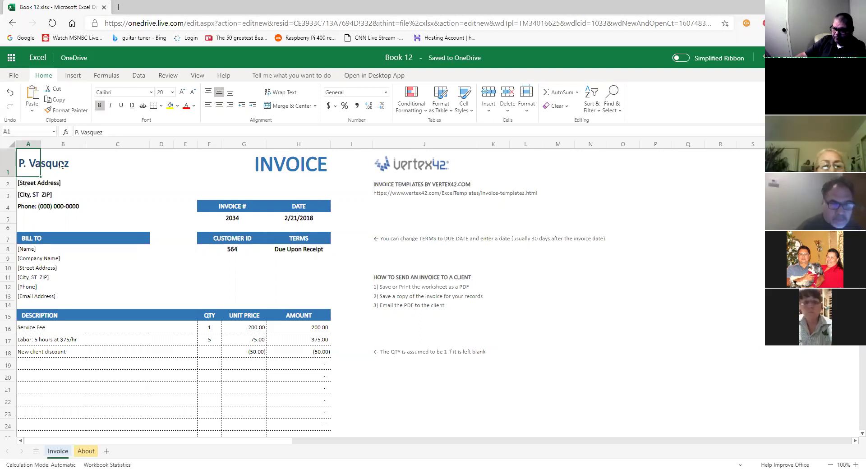
double_click(35, 165)
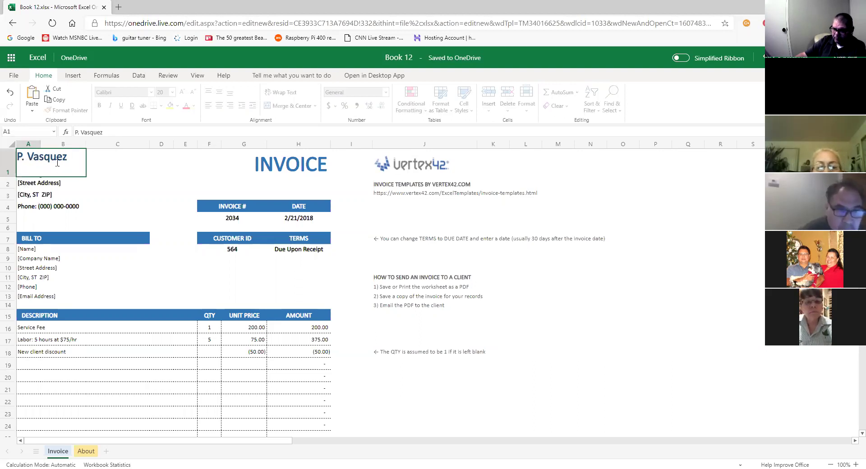
drag(70, 158, 11, 160)
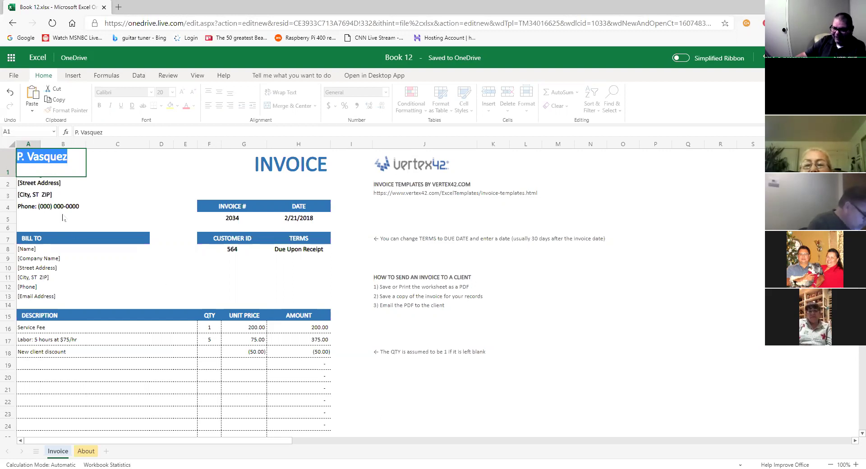
click(76, 158)
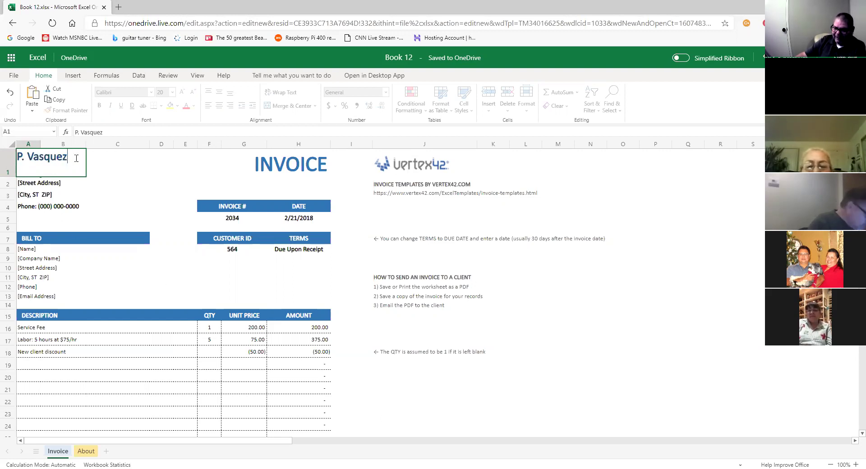
click(53, 196)
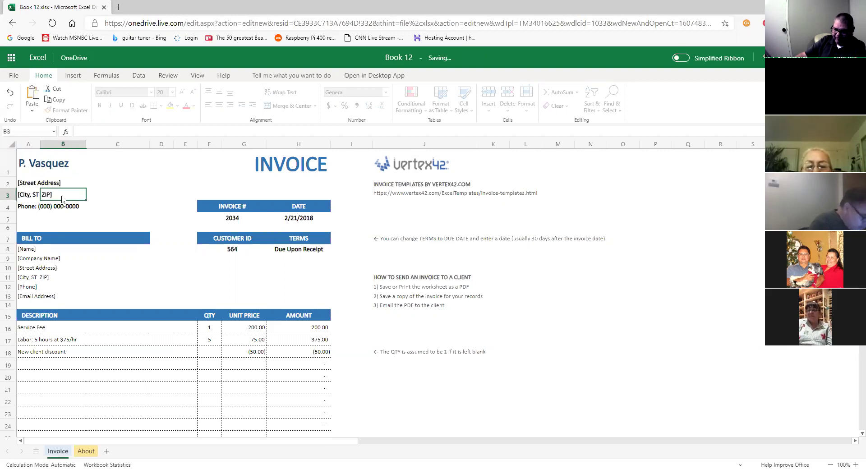
click(37, 163)
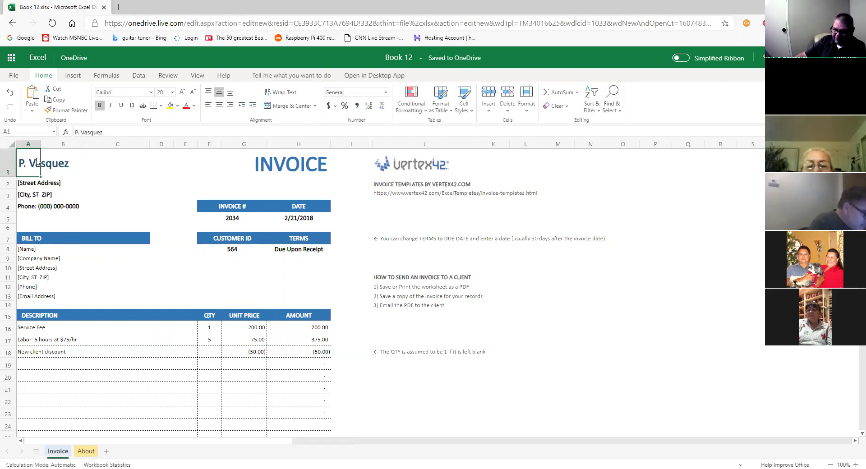
drag(123, 131, 69, 132)
click(106, 132)
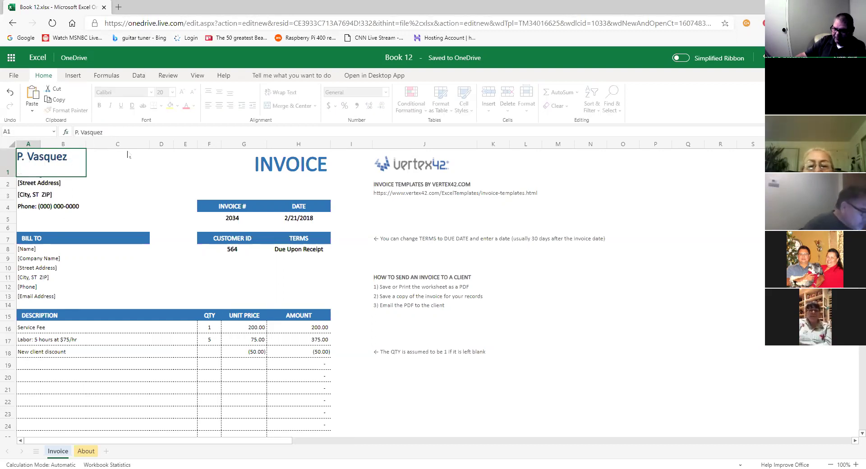
Correct A1 to the seller's full first name and begin typing the street address in A2.
click(108, 165)
click(61, 166)
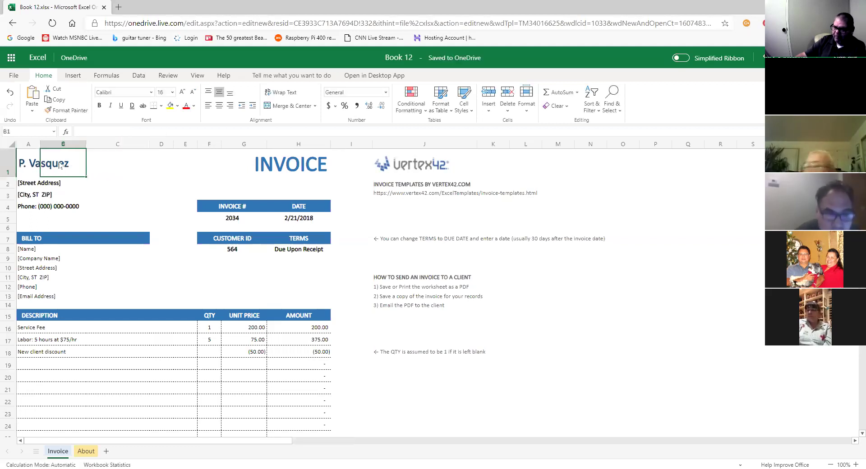
click(35, 166)
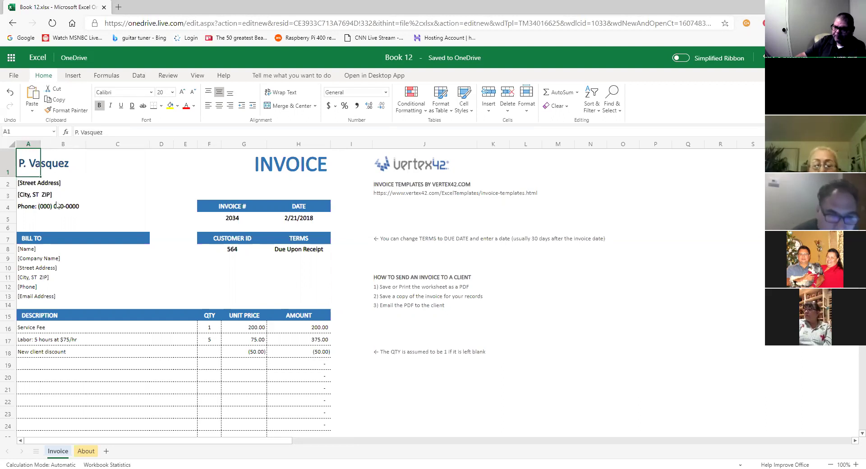
click(77, 131)
key(Delete)
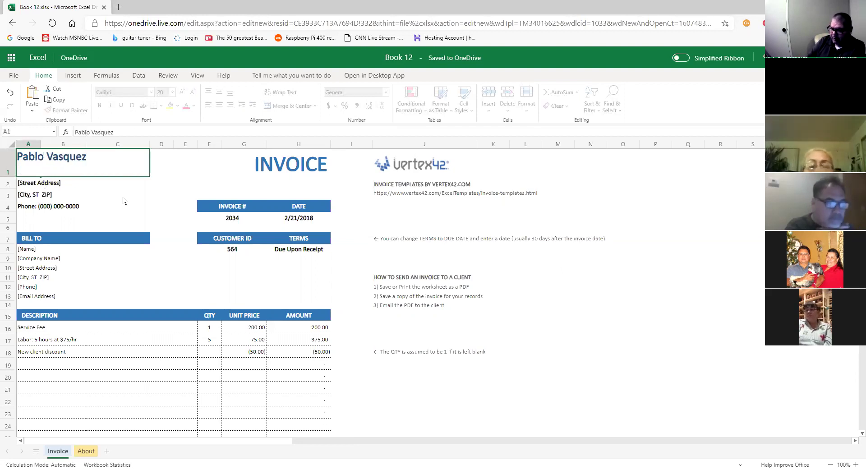
key(Return)
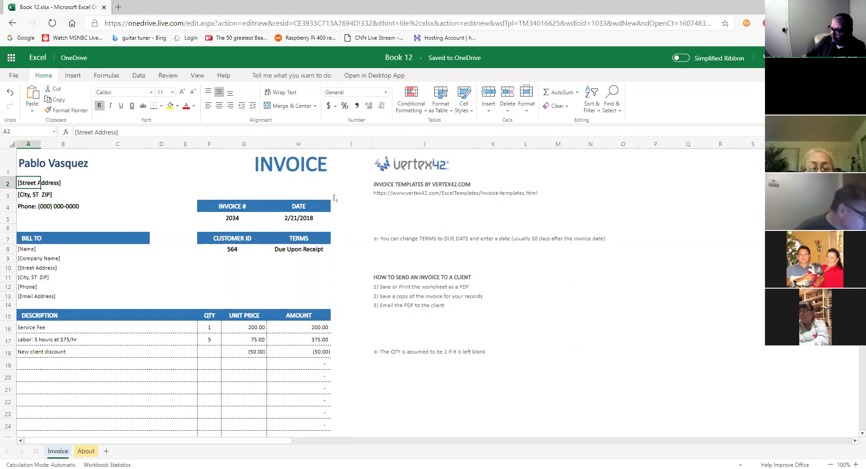
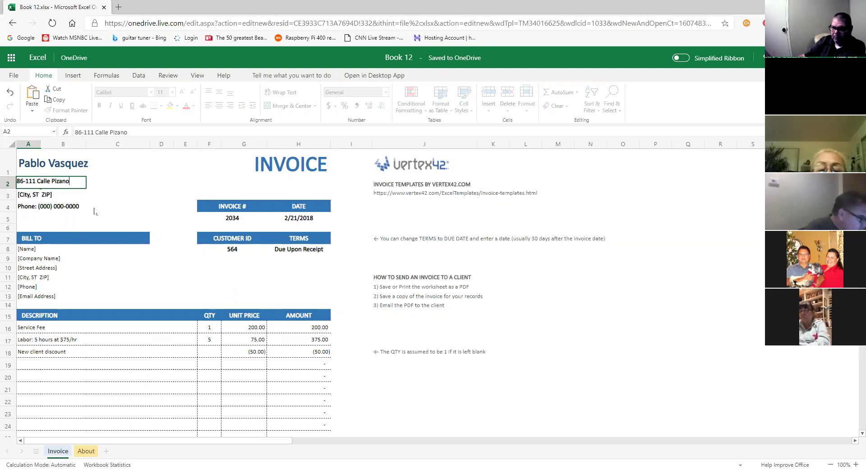
Complete the street address in A2, enter the city, state and ZIP in A3, and zoom to 140%.
click(27, 197)
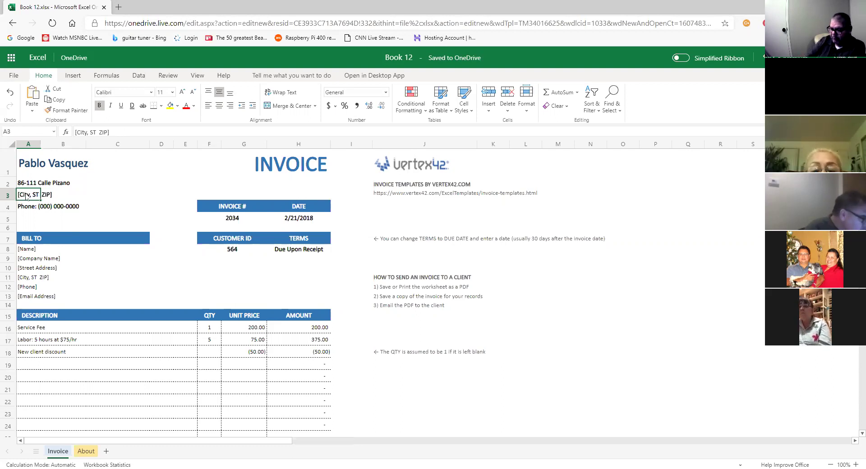
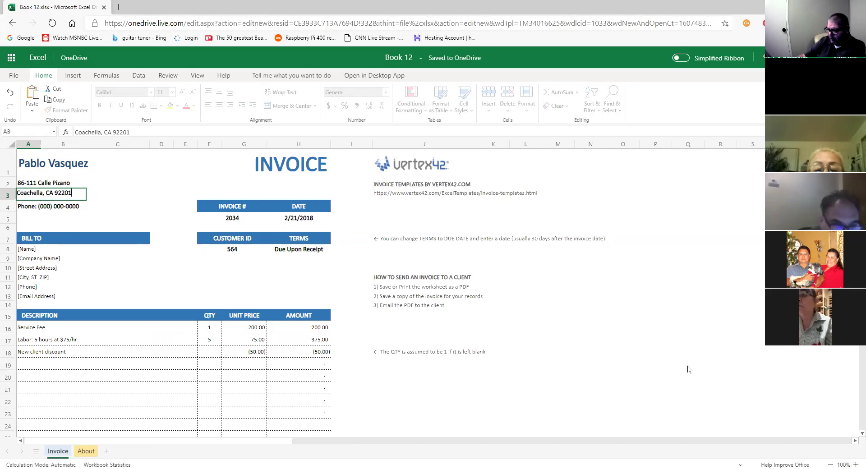
key(Return)
click(856, 464)
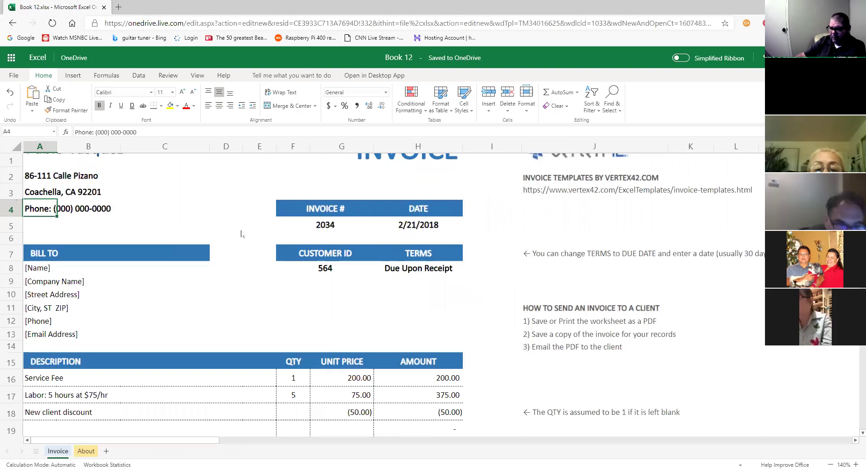
Step down through cells A1 to A4 to reach the phone number placeholder.
scroll(241, 233, up, 1)
click(40, 175)
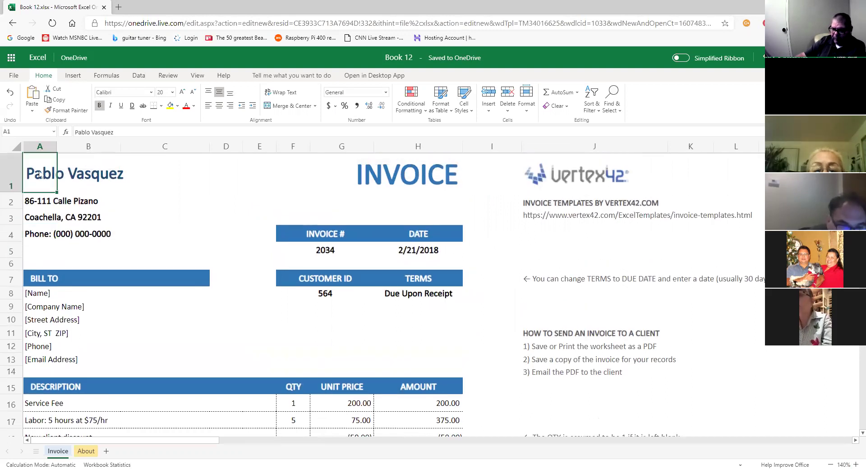
click(39, 199)
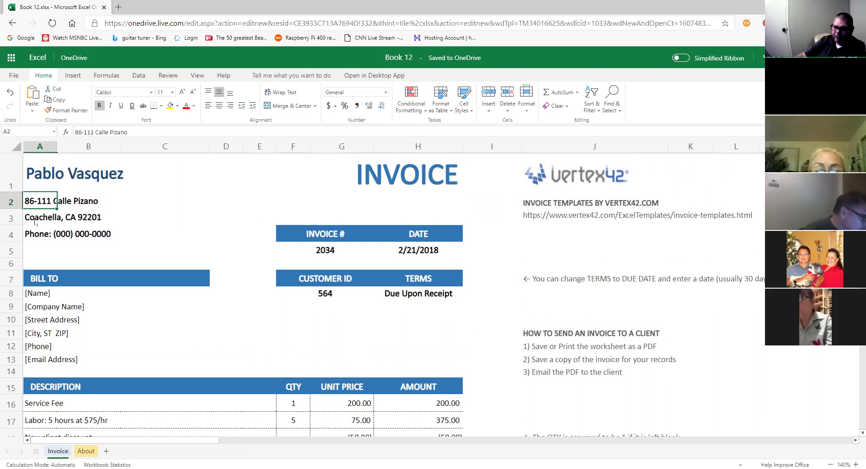
click(35, 221)
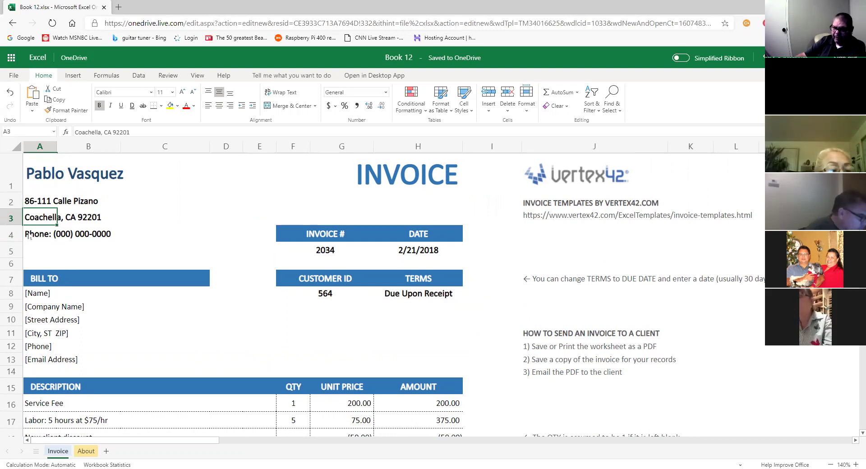
click(29, 238)
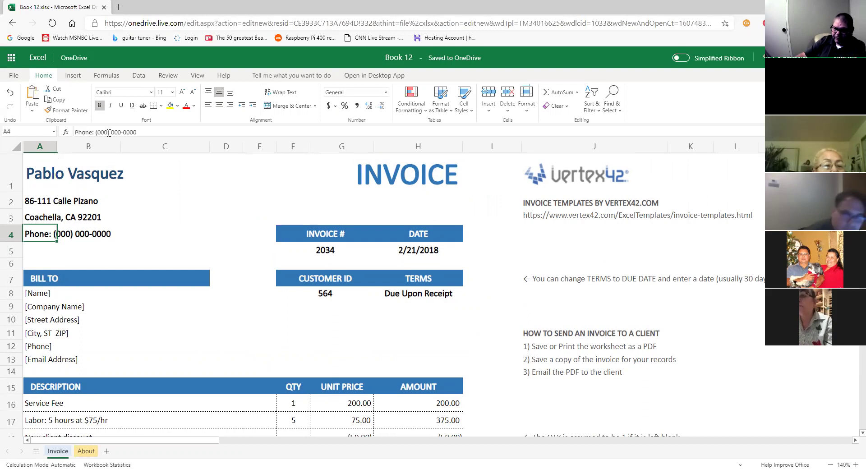
Replace the placeholder digits in A4 with the seller's area code and phone number.
click(143, 132)
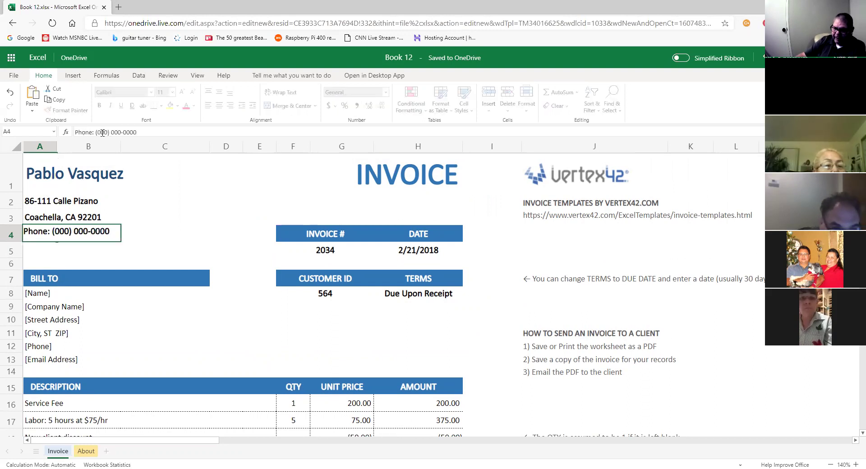
key(BackSpace)
key(BackSpace)
key(BackSpace)
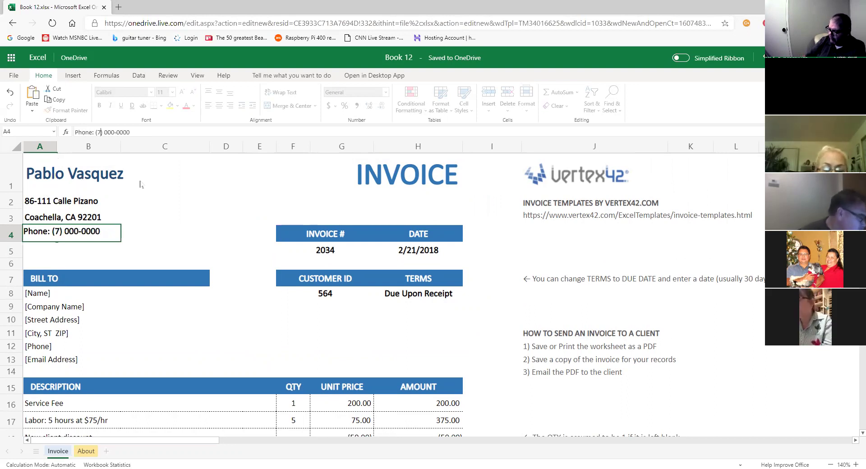
key(Right)
key(Right)
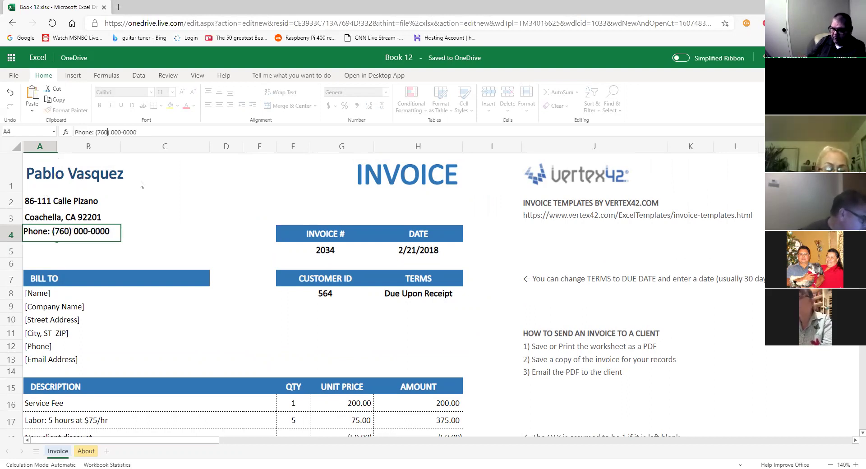
key(Delete)
key(Delete)
key(Delete)
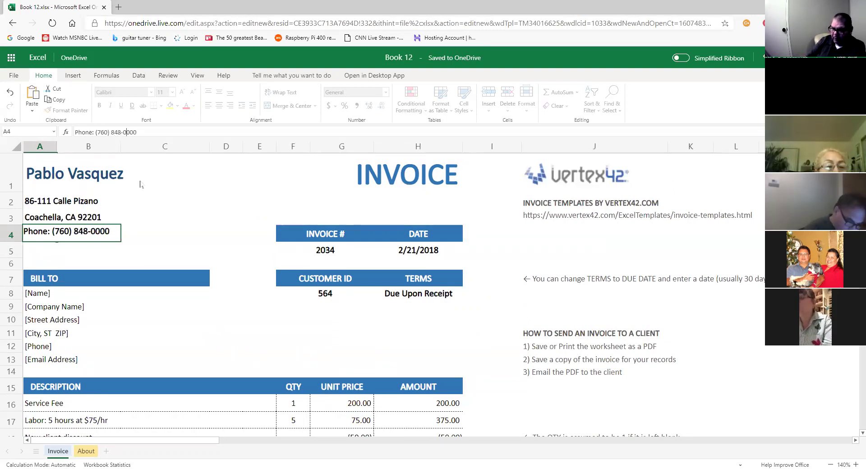
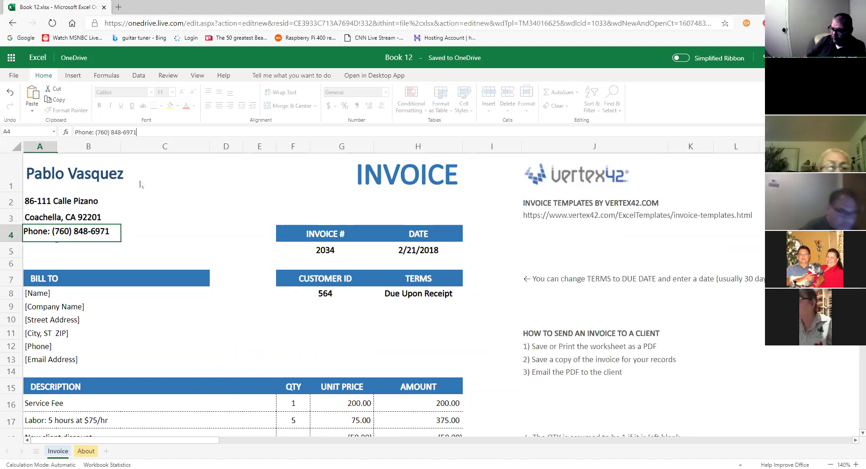
key(Return)
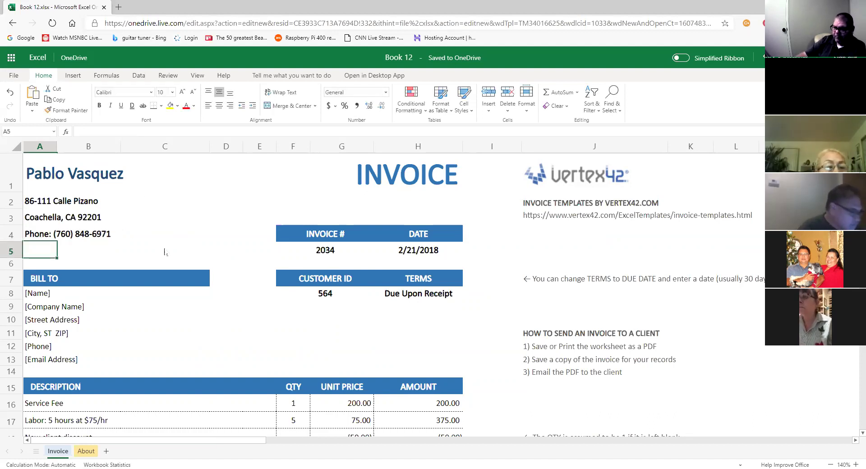
Enter the seller's e-mail address, prefixed with 'email:', in cell A5.
click(331, 255)
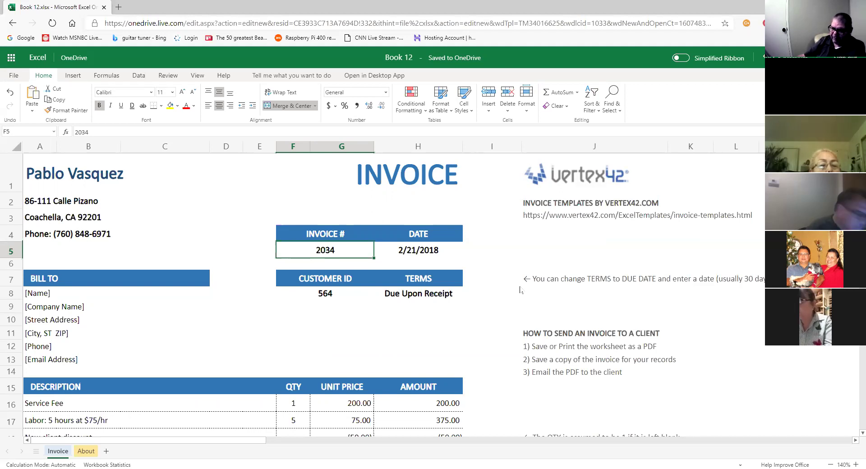
click(33, 250)
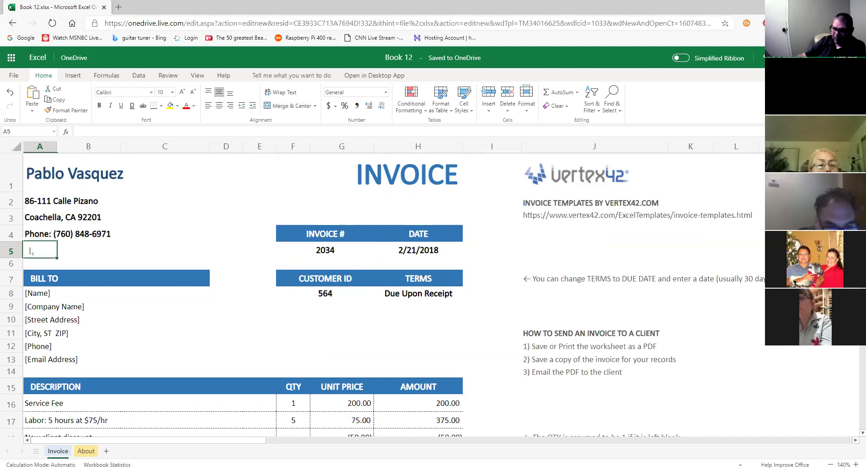
text(email)
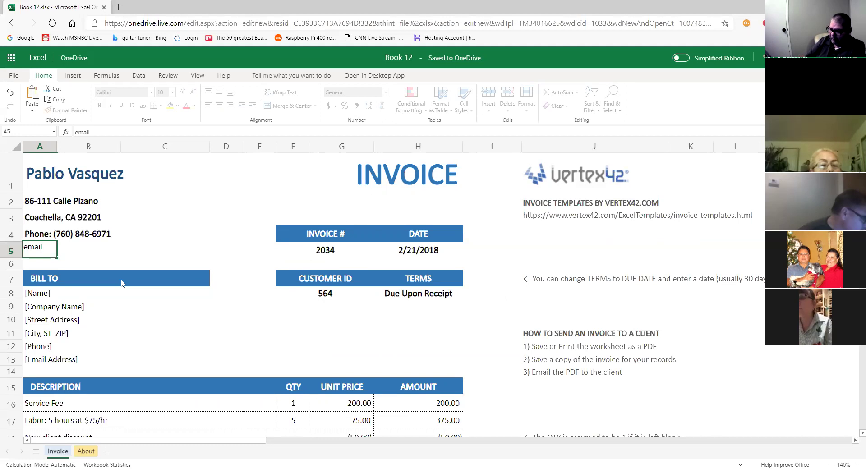
text(:)
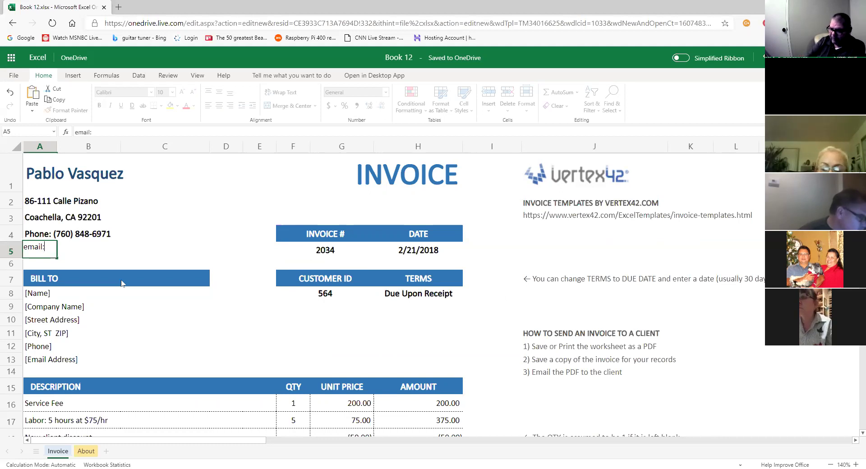
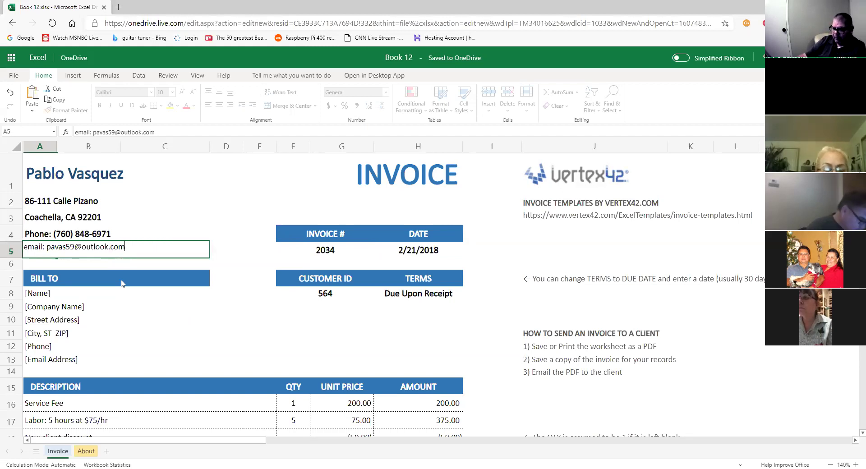
key(Return)
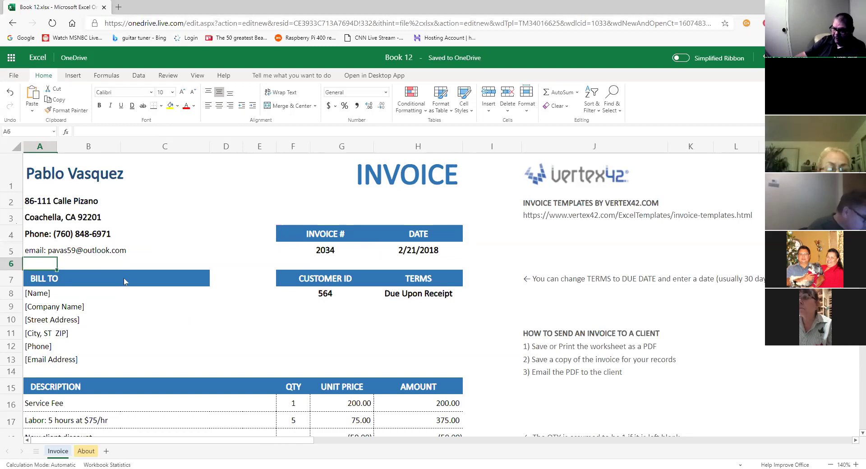
Copy A4's phone-line formatting onto A5 with Format Painter, then undo it.
click(91, 235)
click(36, 237)
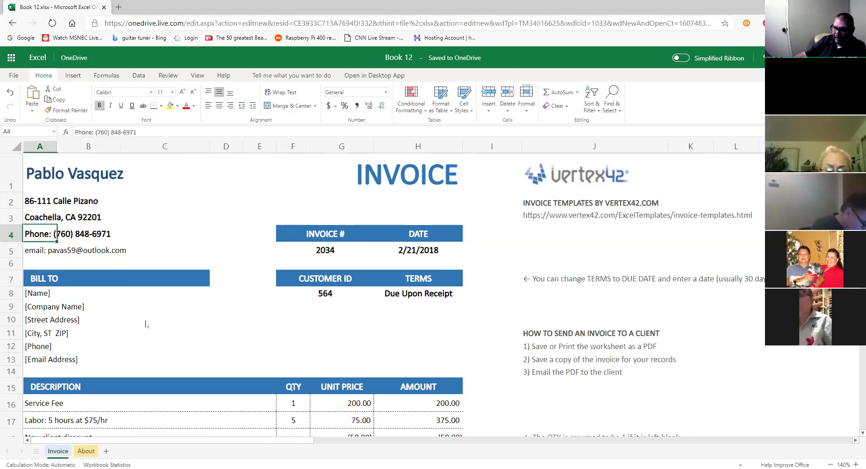
click(66, 110)
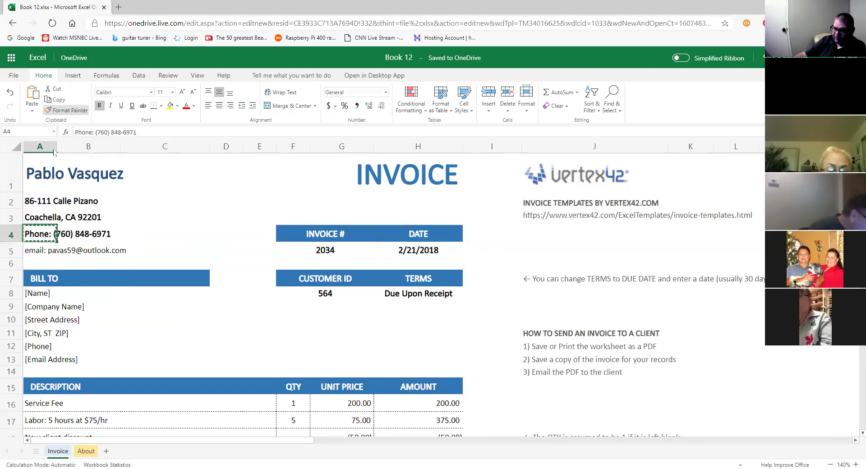
click(40, 252)
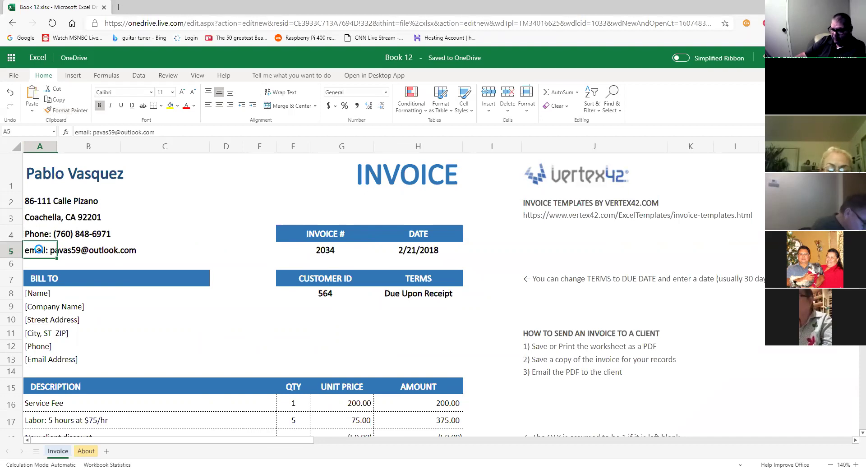
key(ctrl+z)
click(180, 233)
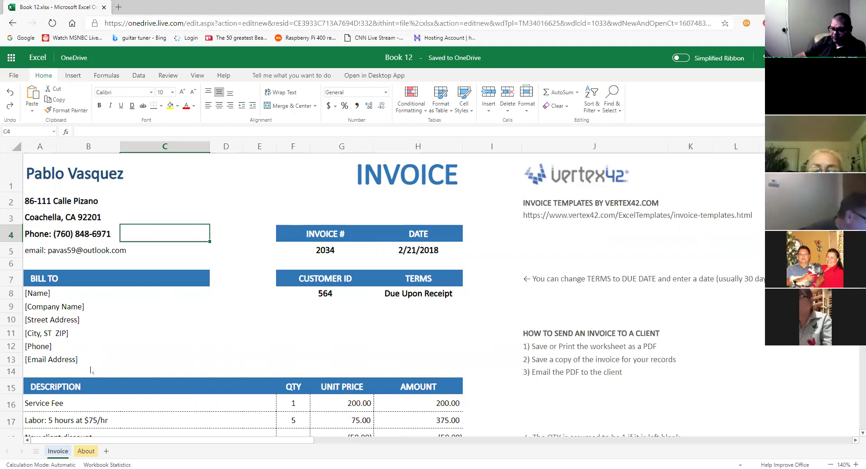
Reapply the phone line's formatting from A4 onto the email line in A5.
click(49, 238)
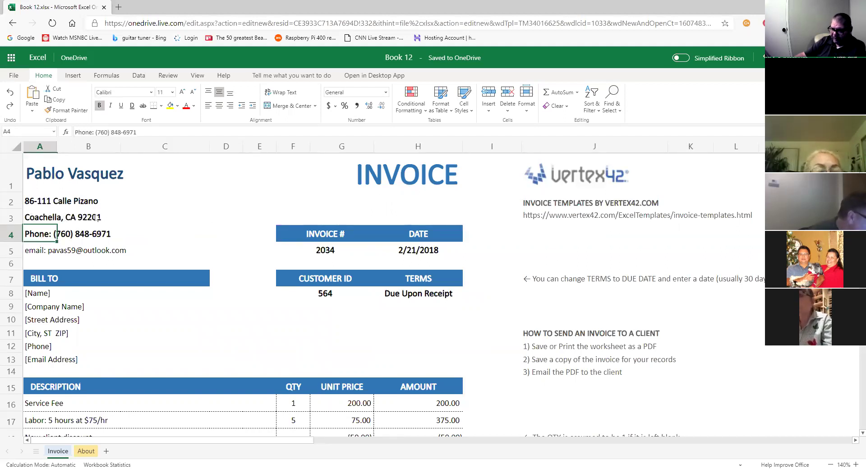
click(37, 253)
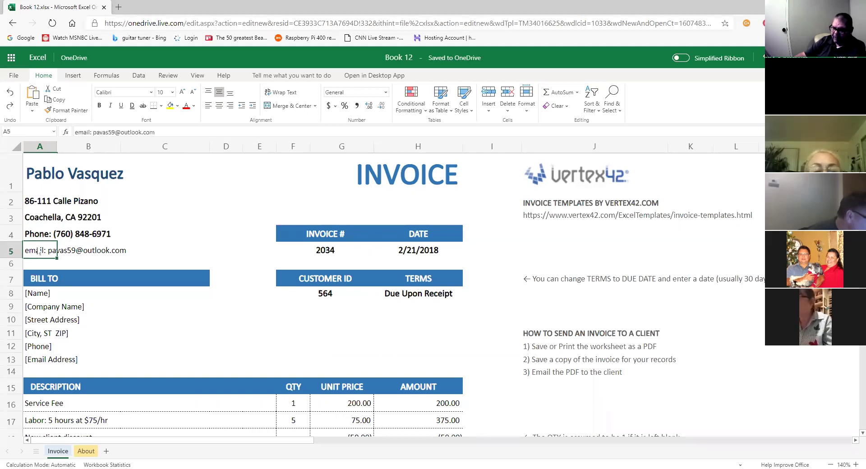
click(41, 237)
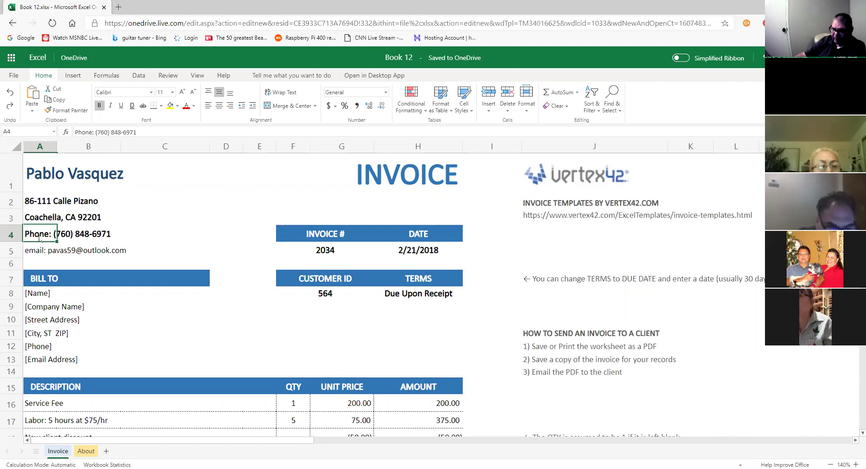
click(68, 113)
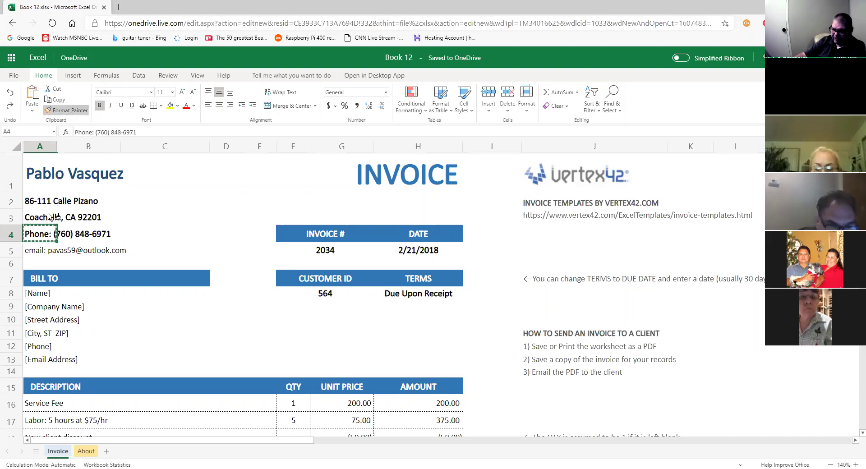
click(28, 253)
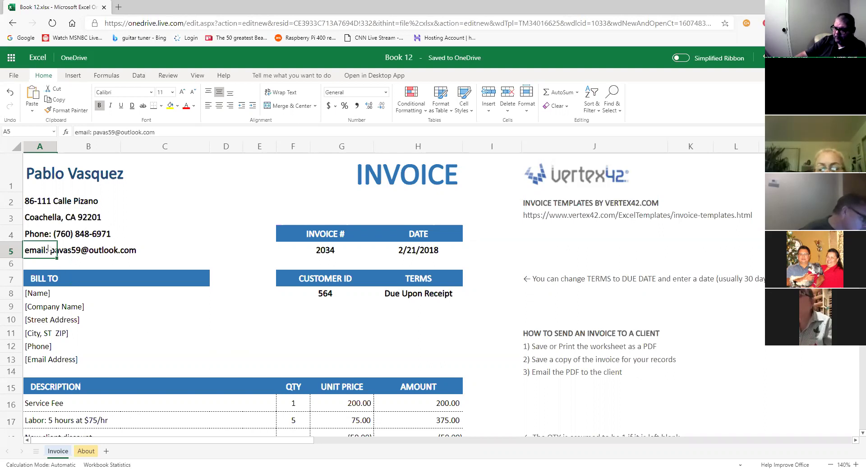
Paint A4's bold size-11 formatting onto A5 once more and compare the two lines.
click(49, 235)
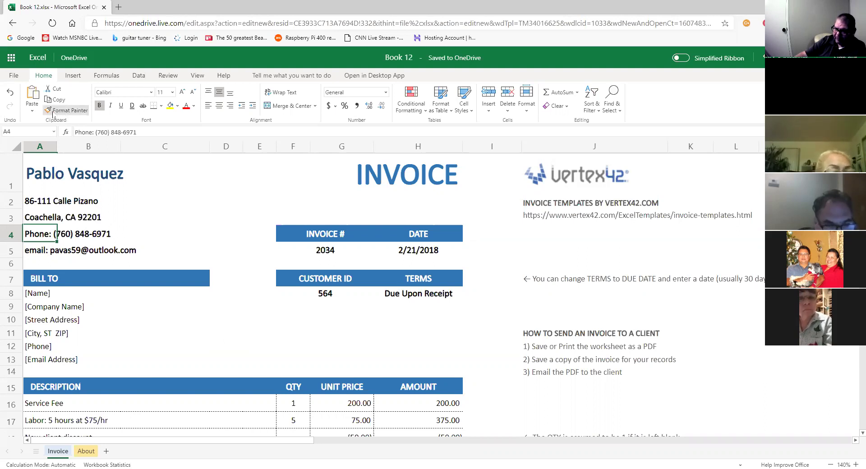
click(53, 112)
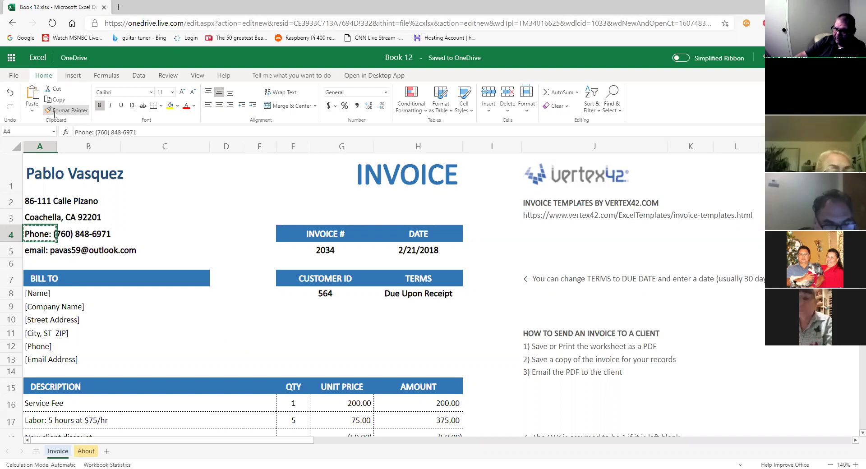
click(31, 256)
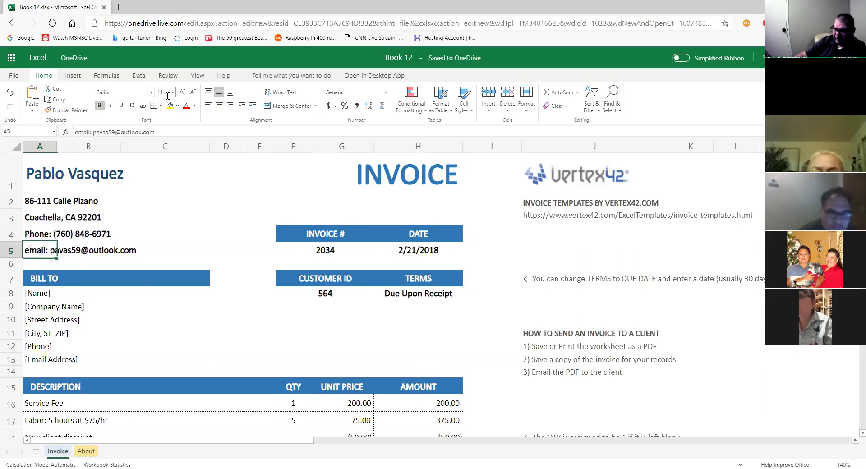
click(37, 235)
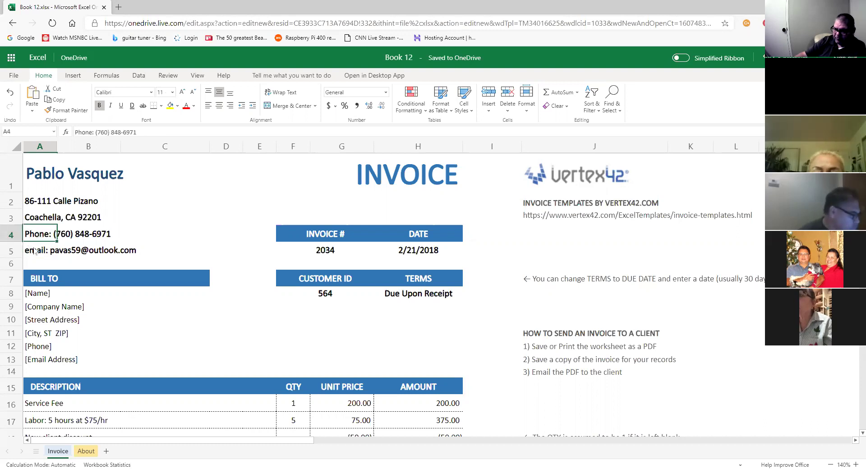
click(36, 251)
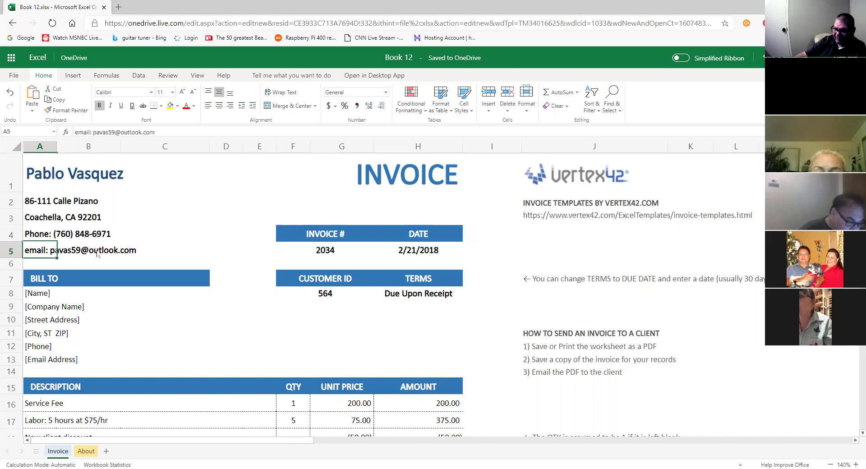
click(47, 295)
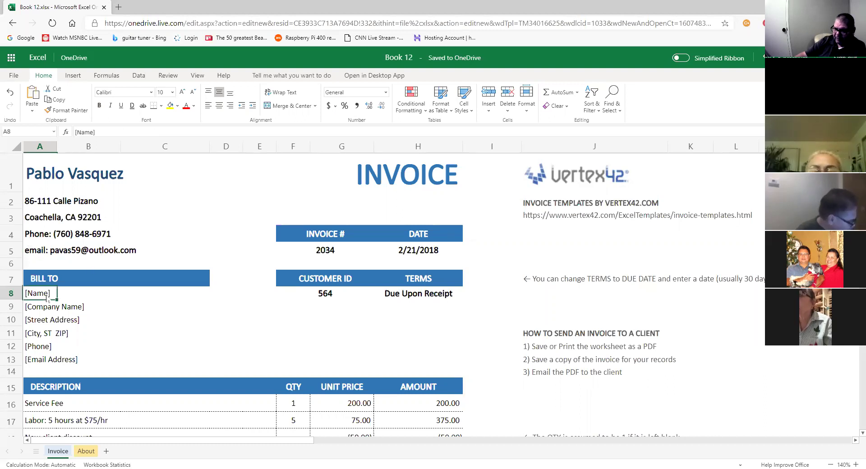
click(51, 254)
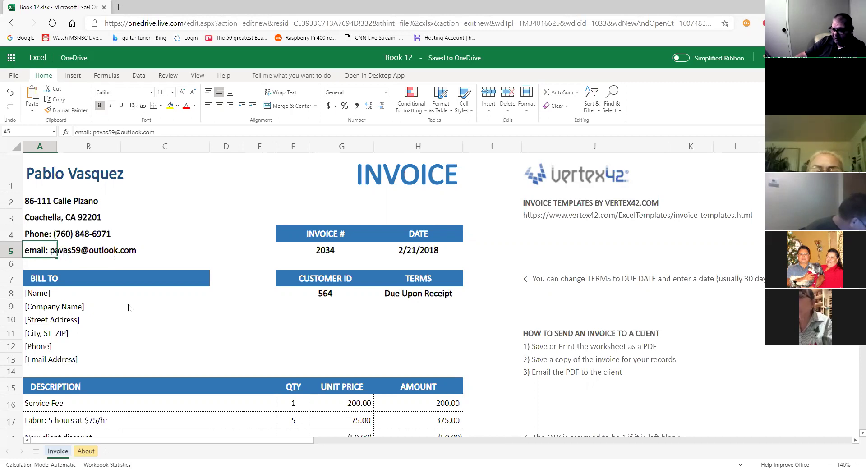
click(49, 298)
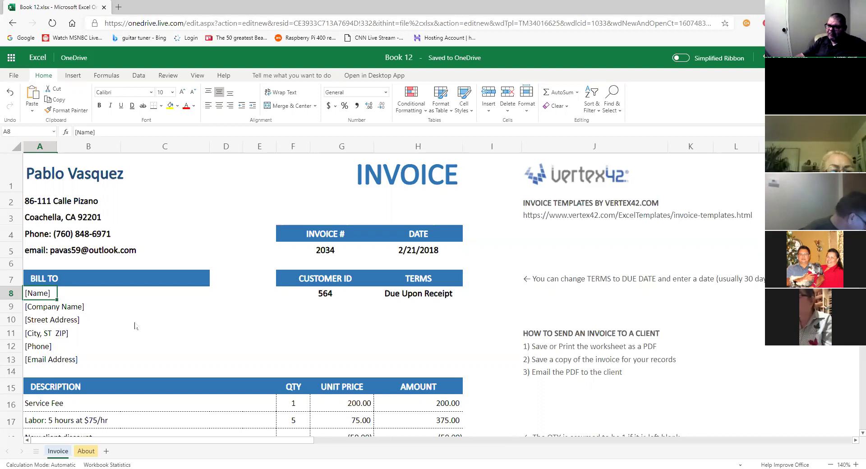
Look through the View, File and Insert menus, then pin the Home ribbon open again.
click(197, 76)
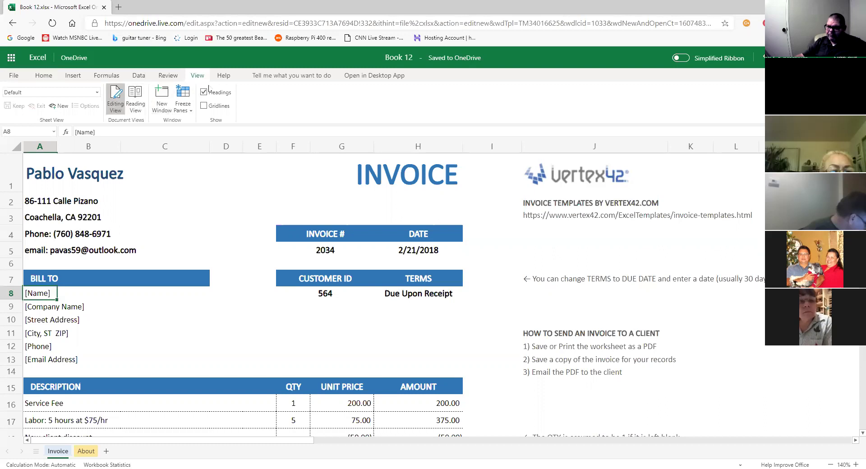
click(21, 78)
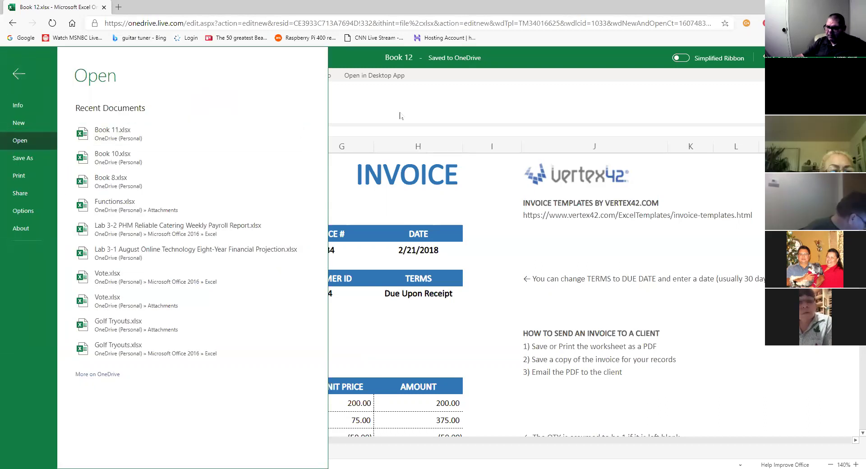
click(407, 113)
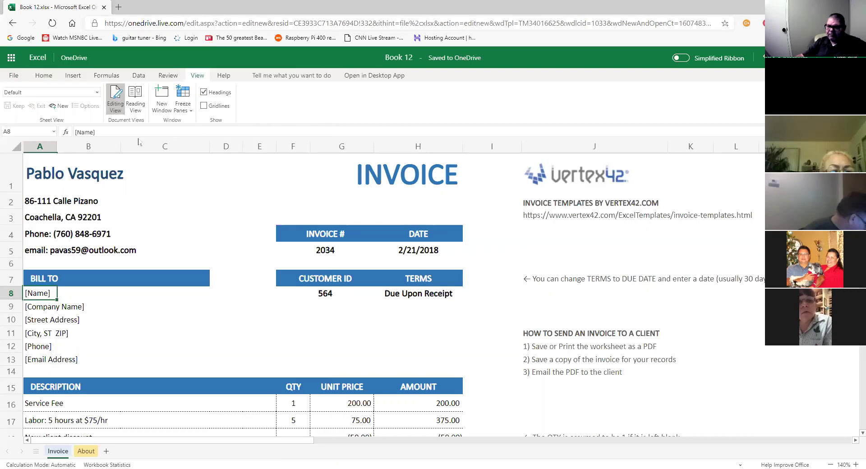
click(44, 75)
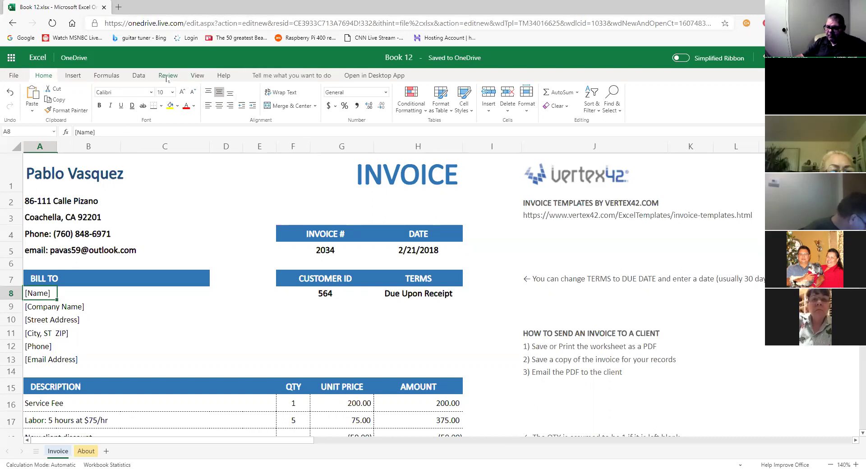
click(49, 77)
click(70, 77)
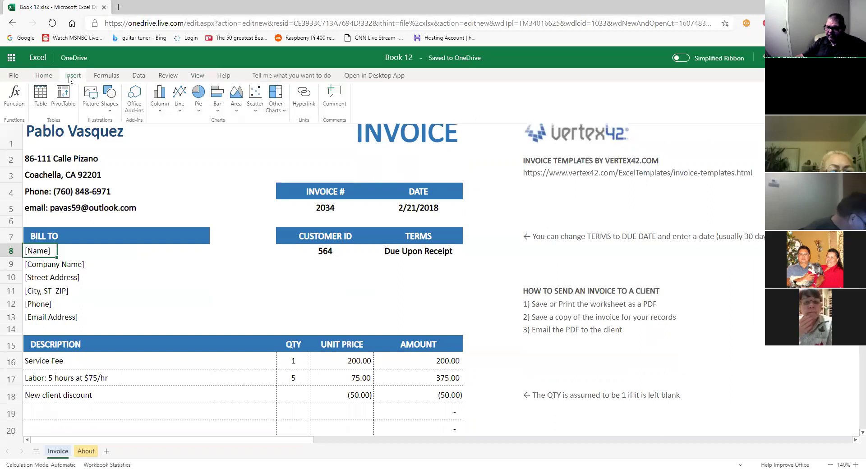
click(52, 76)
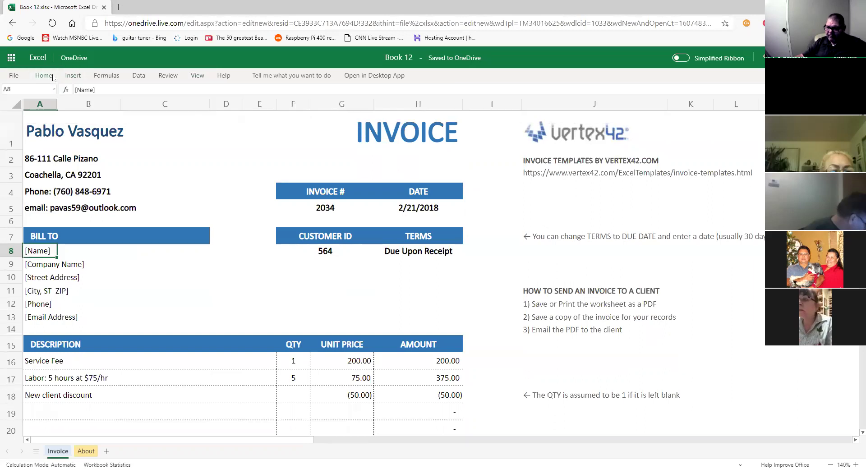
double_click(52, 77)
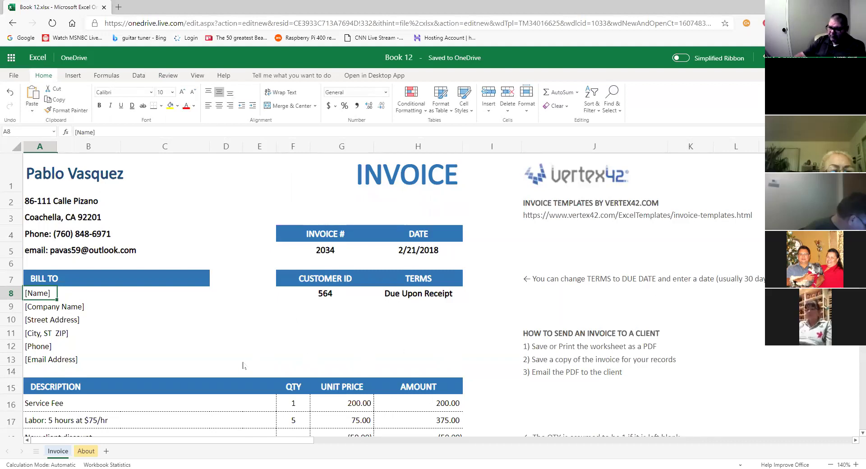
Toggle the single-line ribbon layout and back, then zoom the sheet to 140% at row 1.
click(154, 219)
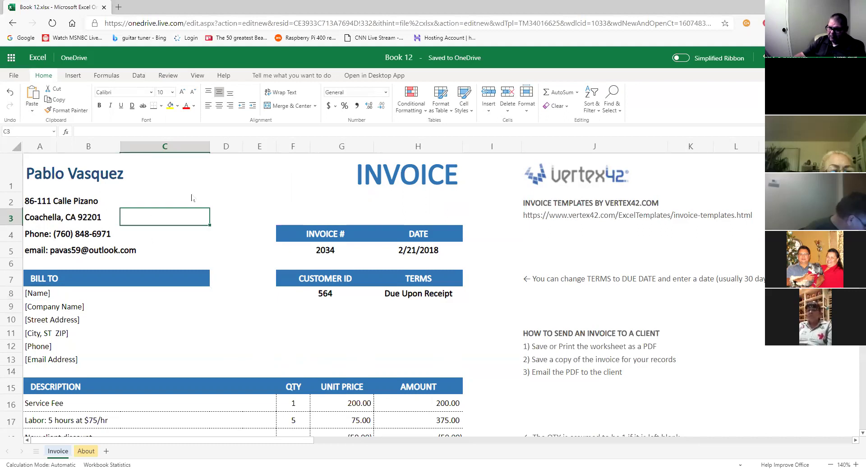
click(224, 240)
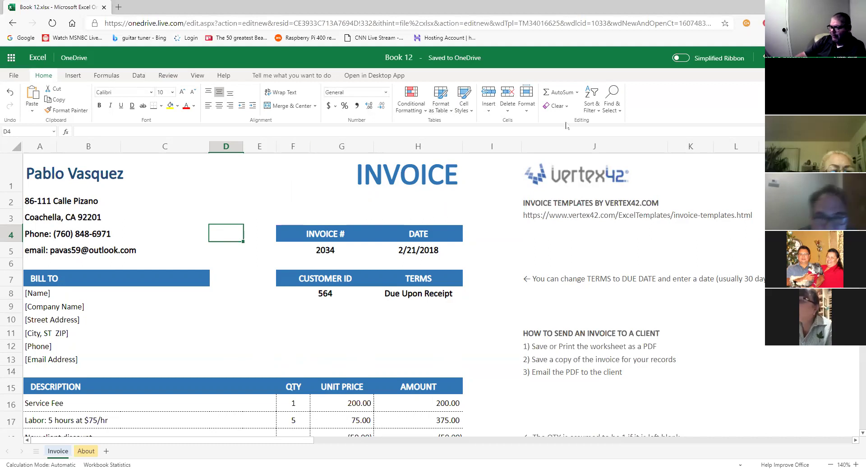
click(687, 62)
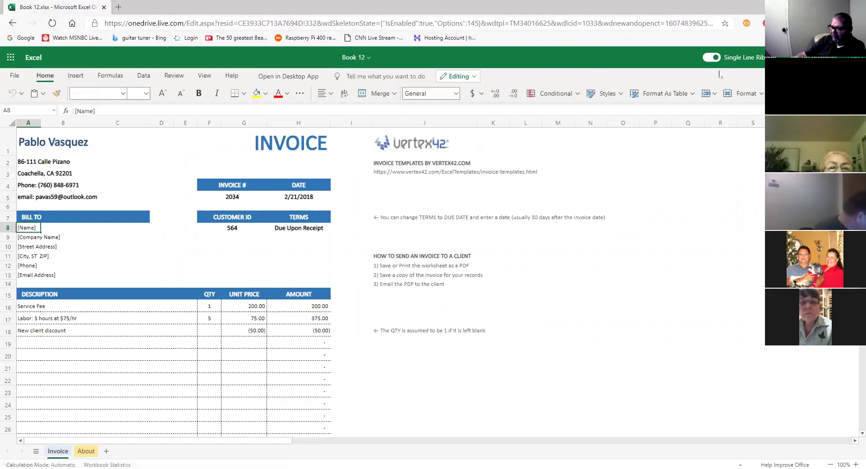
click(706, 60)
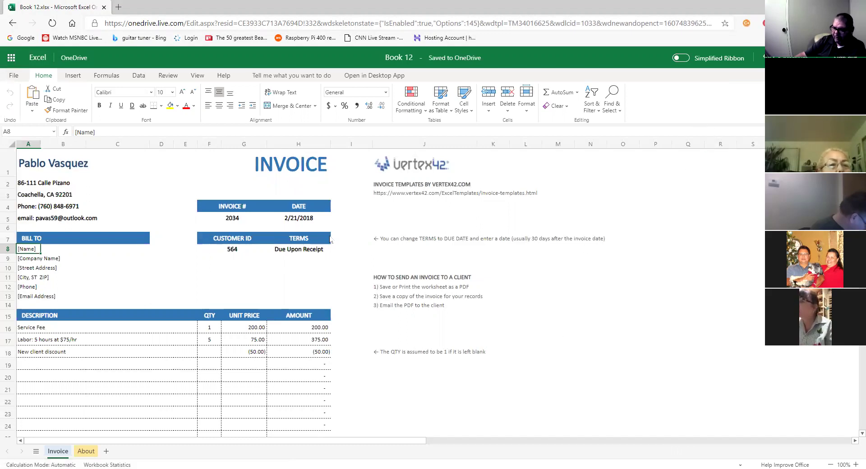
click(855, 464)
click(854, 464)
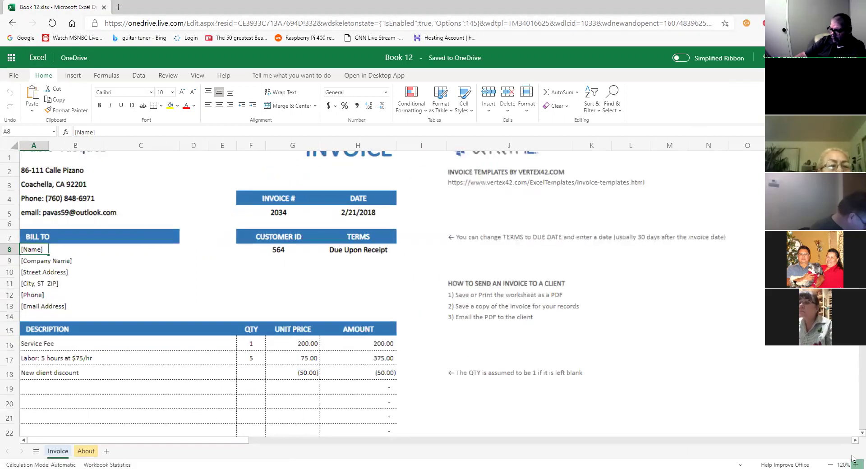
click(855, 464)
click(855, 464)
scroll(75, 183, up, 1)
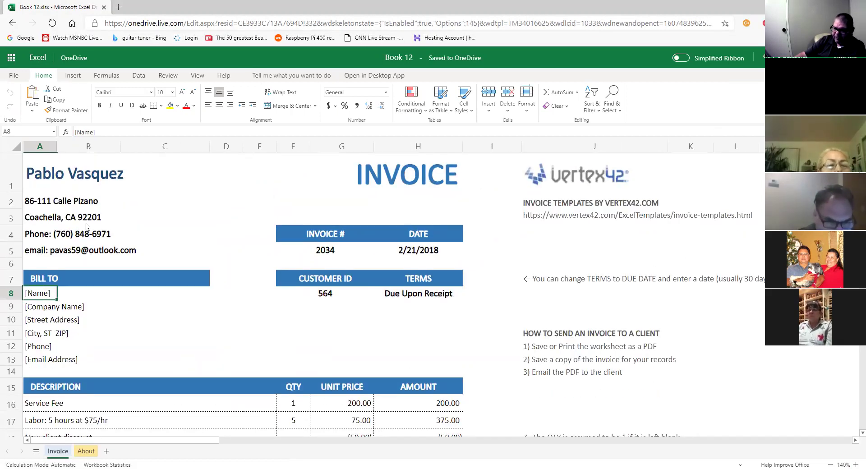
Change the invoice number in F5 to 1001.
click(330, 255)
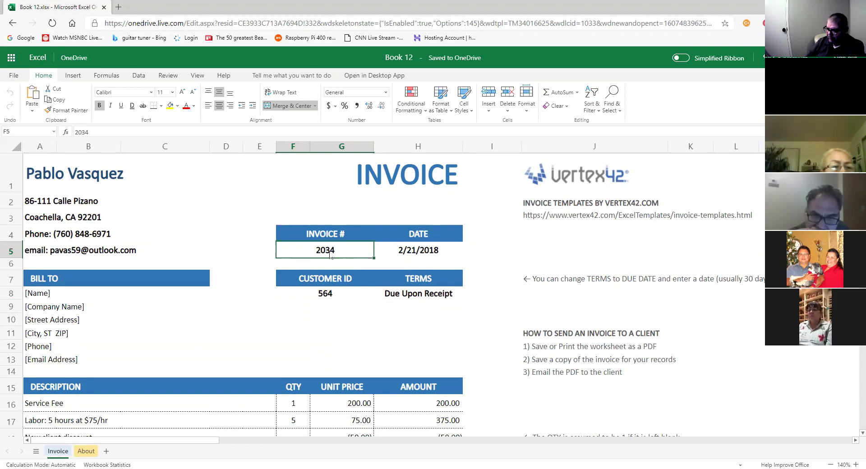
text(1001)
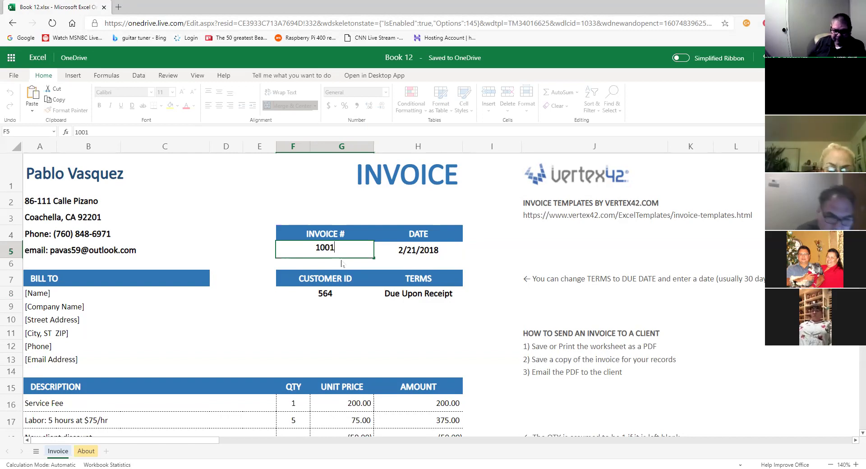
key(F2)
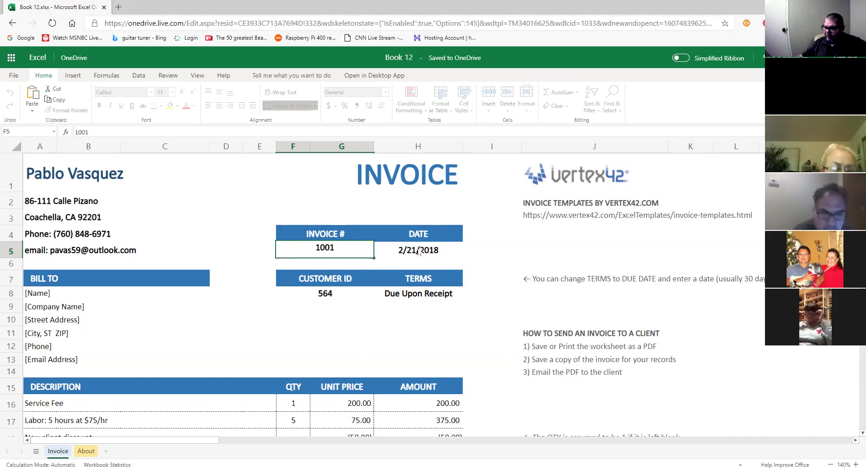
Edit the invoice date in H5 to 12/08/2020 and check the header cells.
click(419, 251)
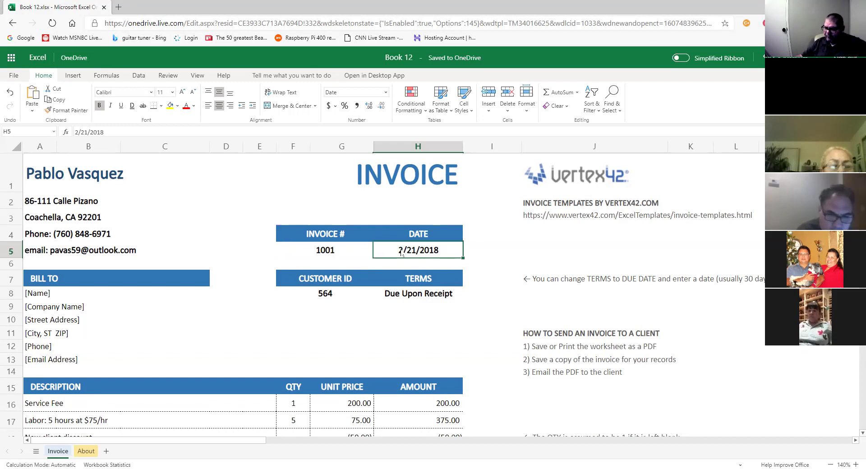
double_click(402, 253)
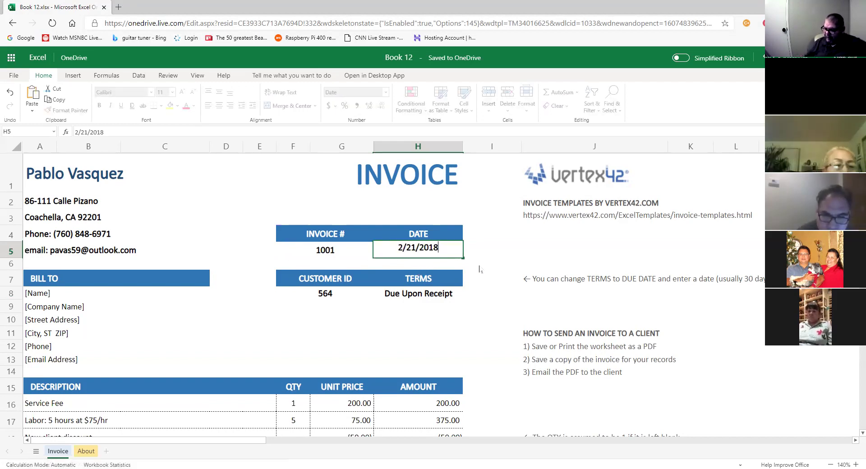
key(BackSpace)
key(BackSpace)
text(20)
key(Left)
key(Left)
key(Left)
key(Left)
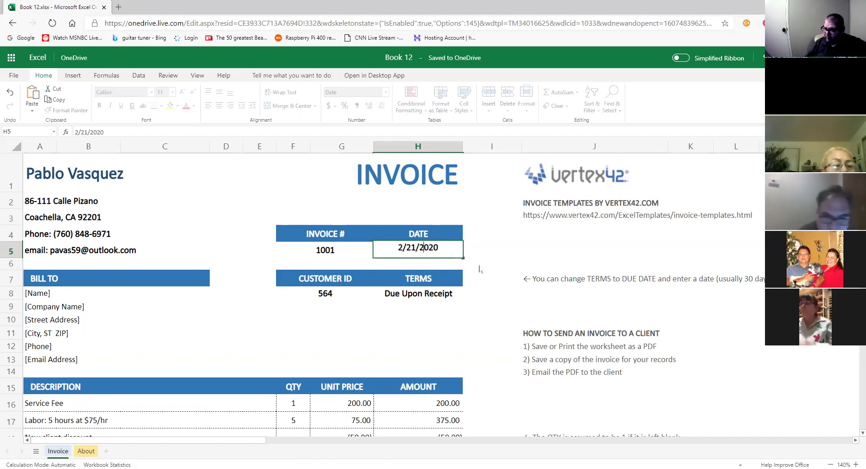
key(Left)
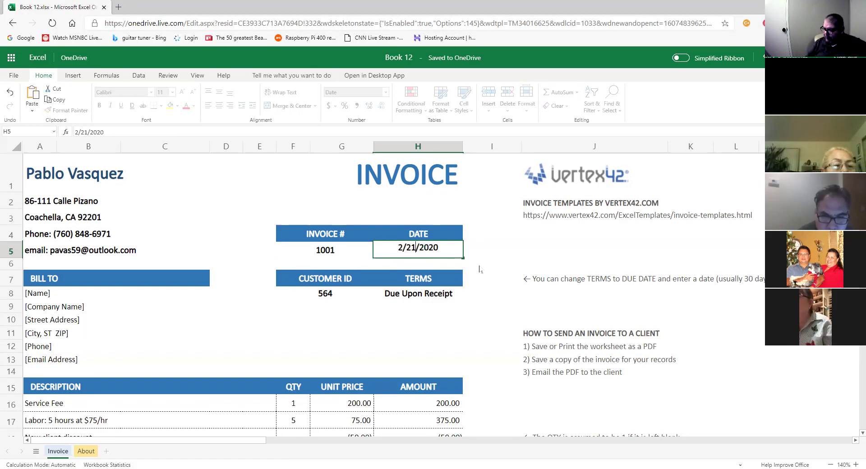
key(BackSpace)
key(BackSpace)
text(08)
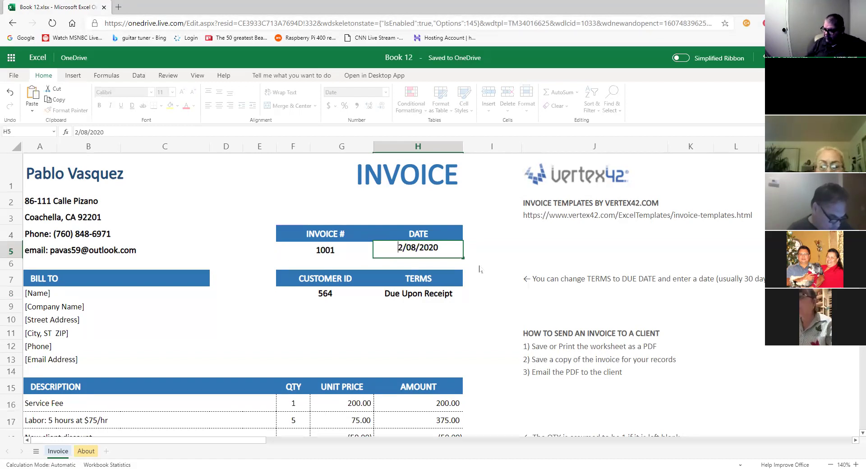
key(Home)
text(1)
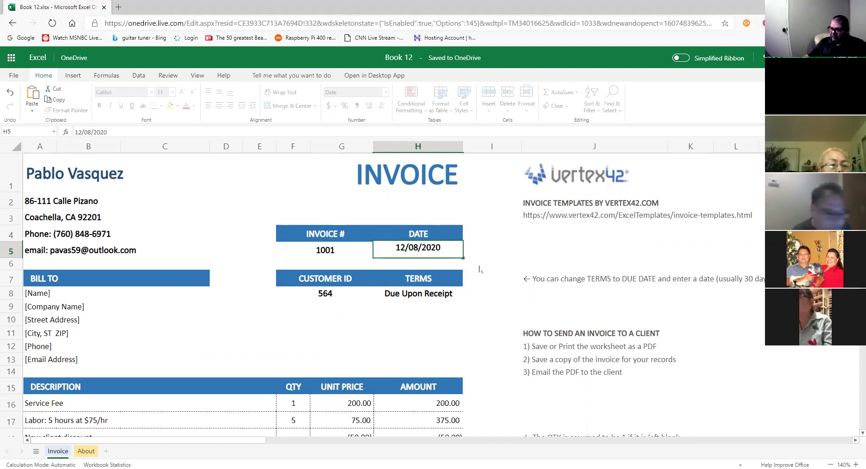
key(Return)
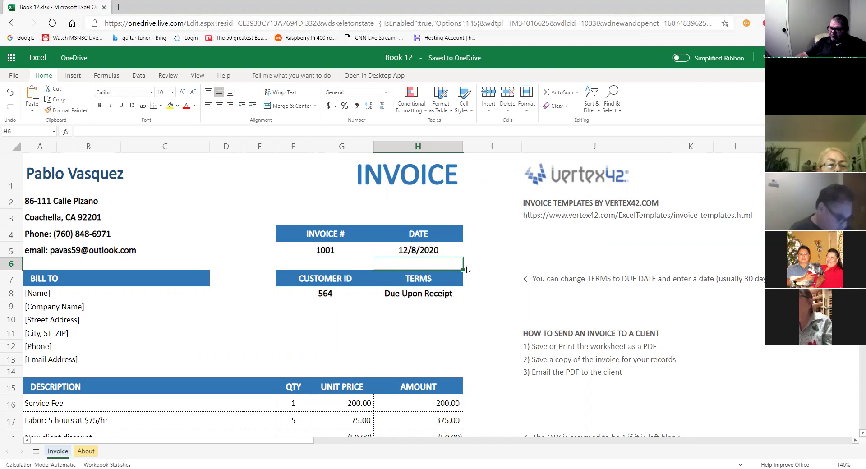
click(340, 255)
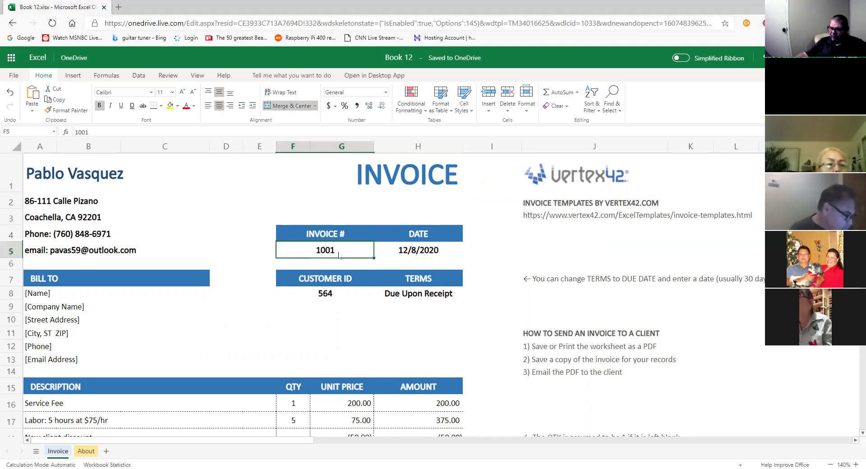
click(448, 255)
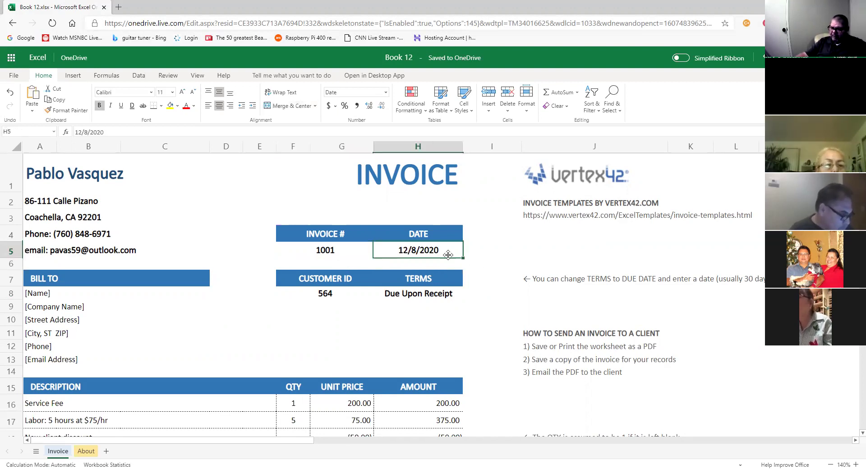
click(53, 295)
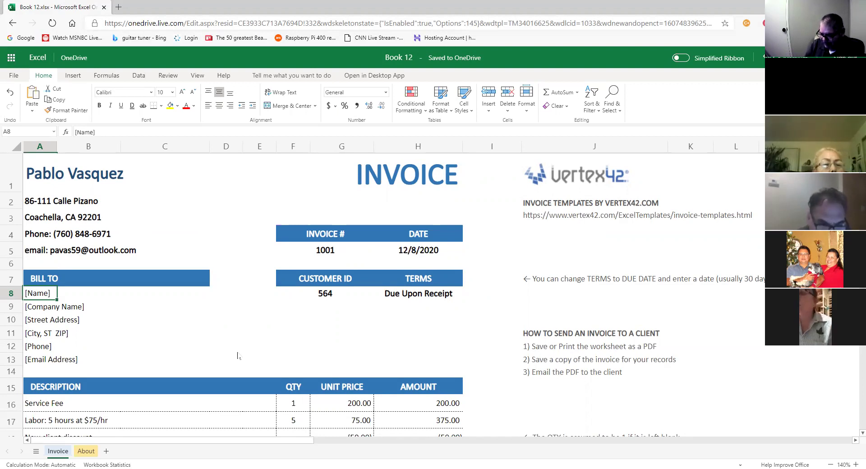
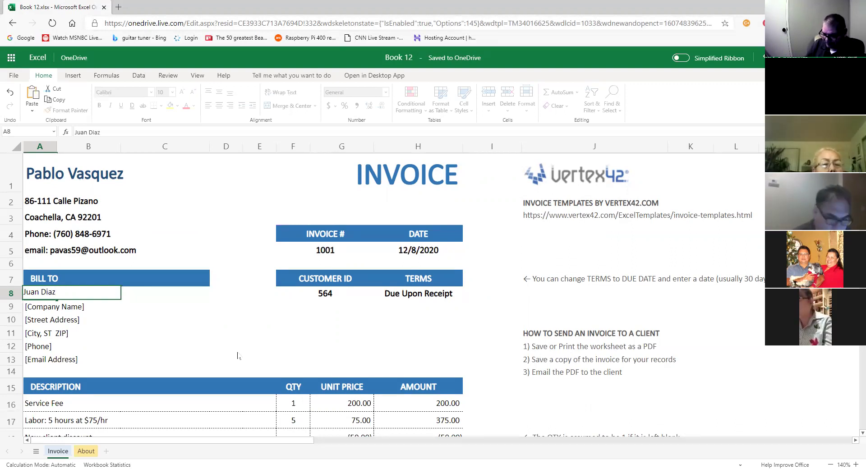
Enter the customer's full name in A8 and their landscaping services company name in A9.
key(Return)
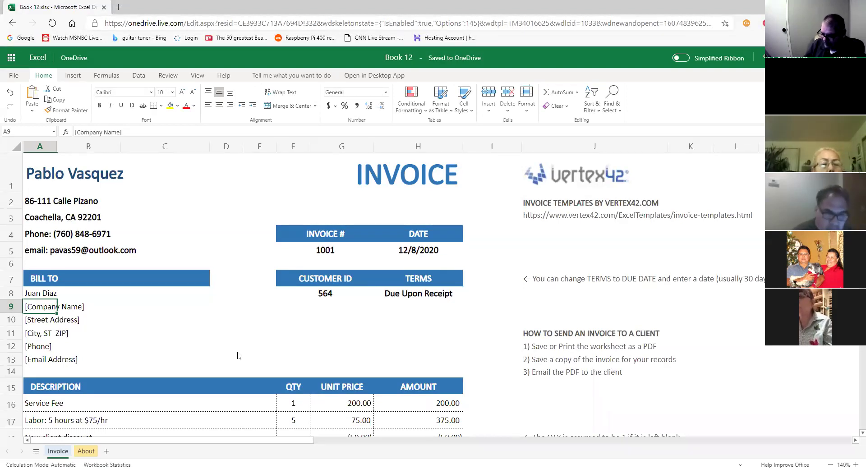
text(Diaz)
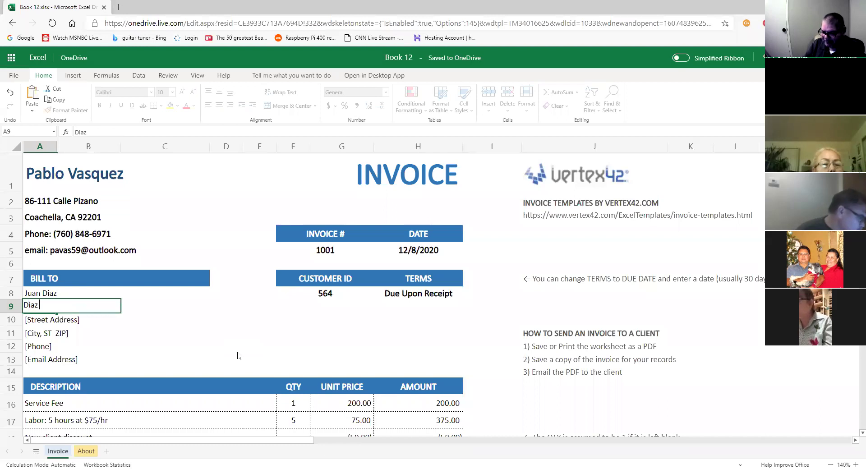
text( Land)
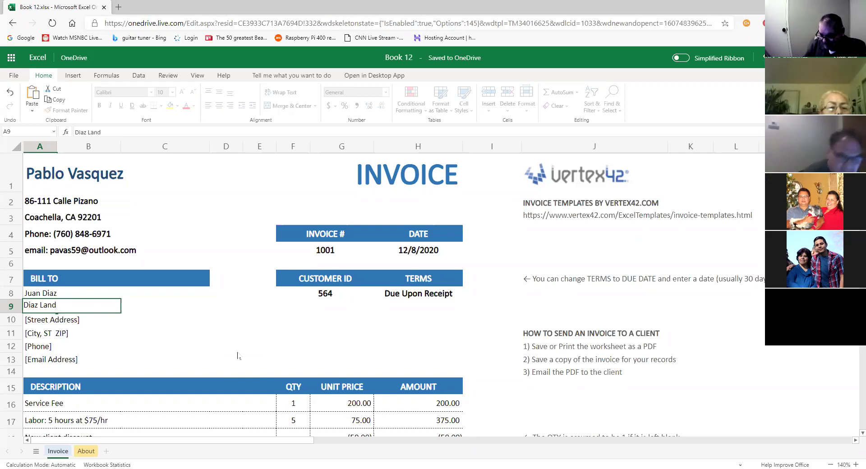
text(sc)
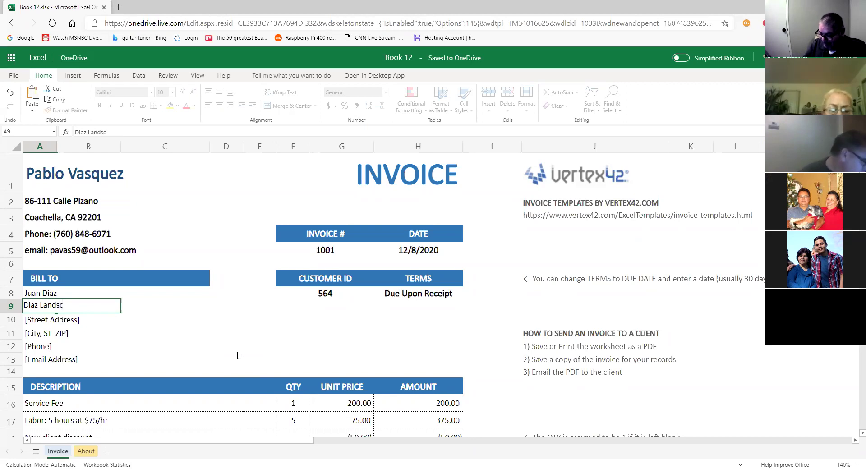
text(ape)
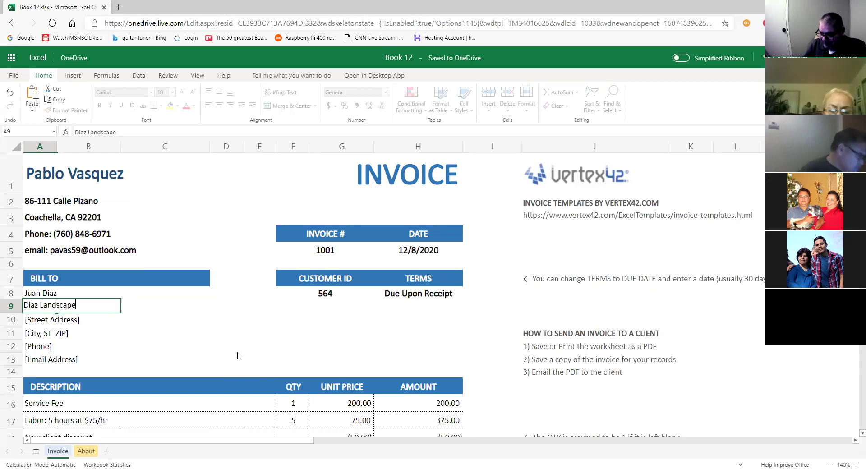
key(BackSpace)
text(ing Services)
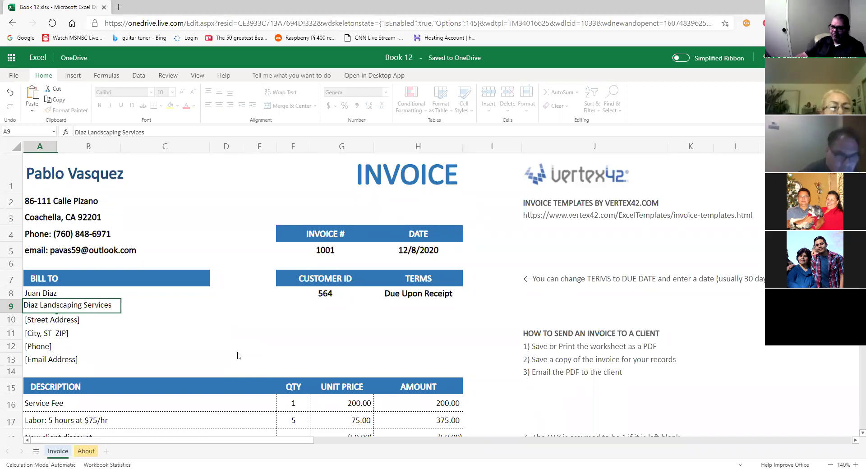
Set the customer ID to 101 and begin typing the customer's street address in A10.
click(332, 295)
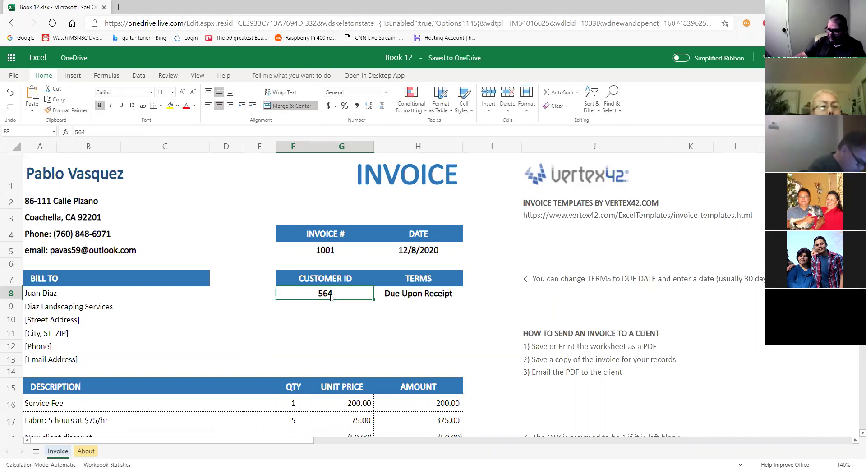
text(101)
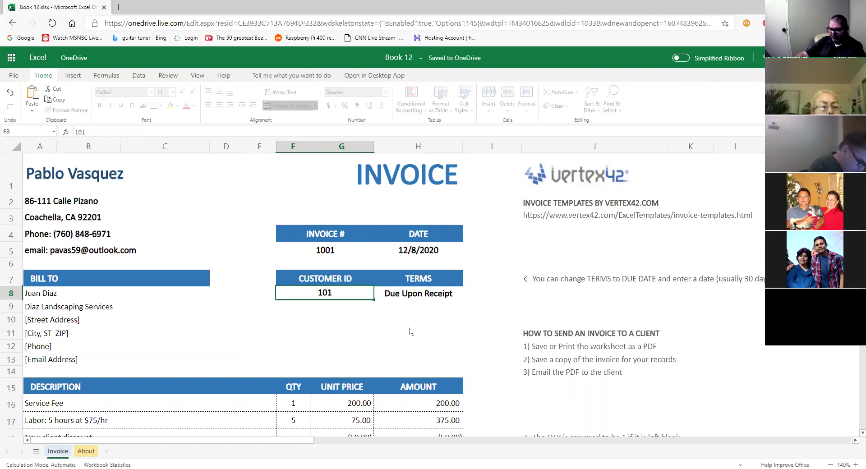
click(409, 332)
click(431, 296)
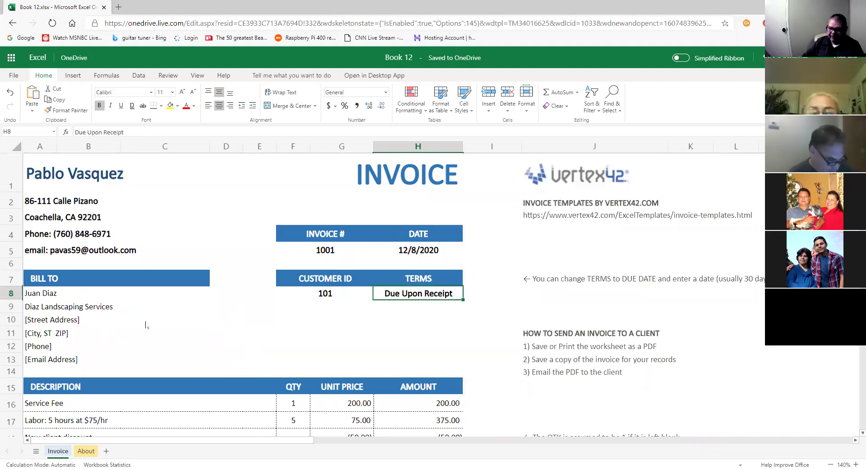
click(48, 321)
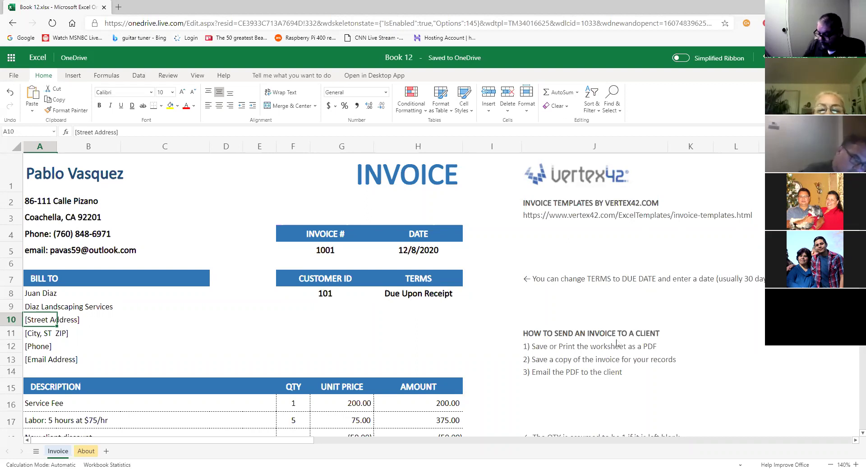
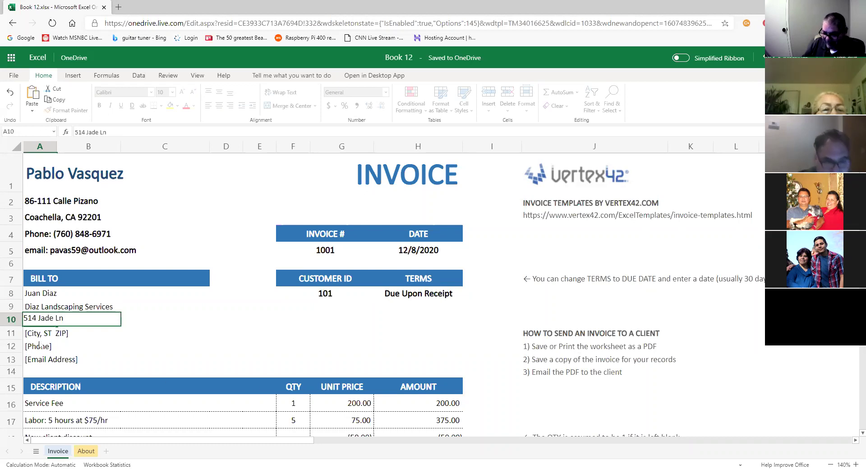
Enter the customer's city, state and ZIP code line in A11, fixing a typo.
click(35, 335)
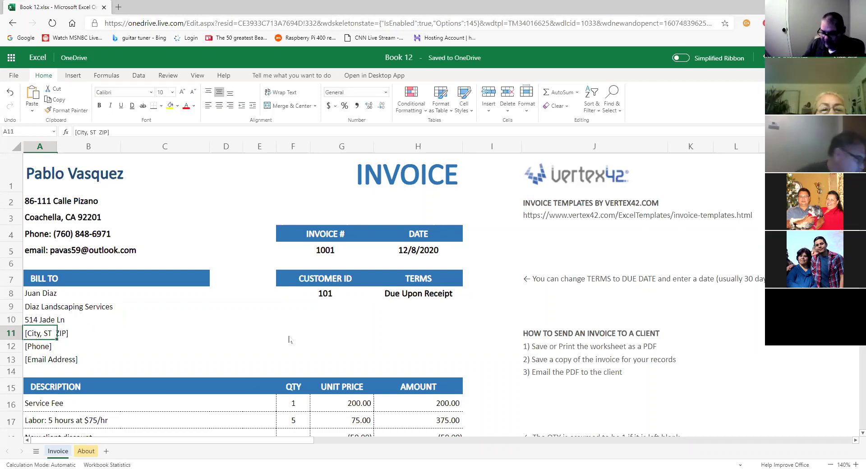
text(Cat=)
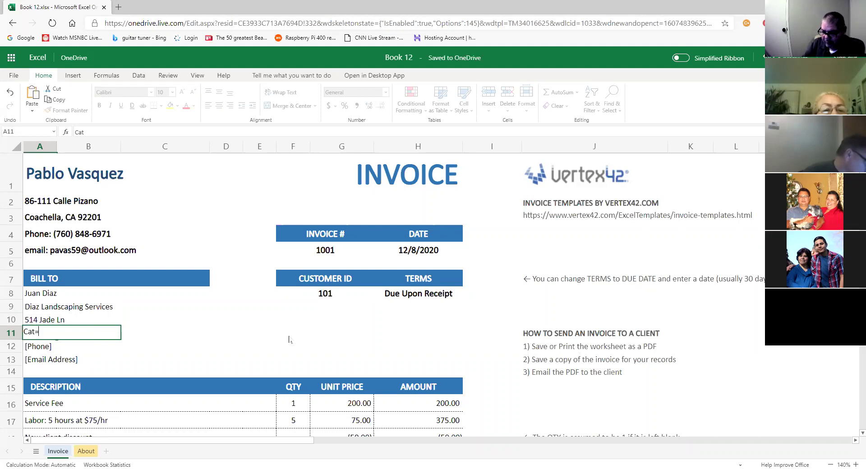
key(BackSpace)
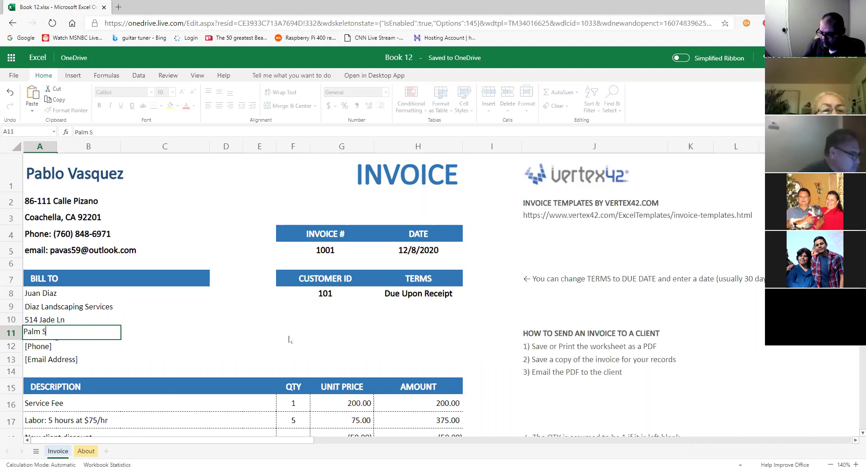
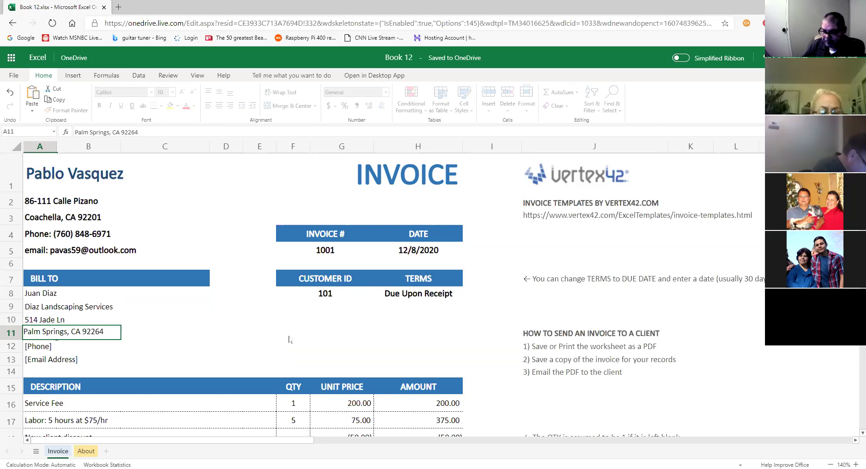
Turn A12 into a 'Phone:' line with the customer's phone number replacing the old digits.
click(46, 350)
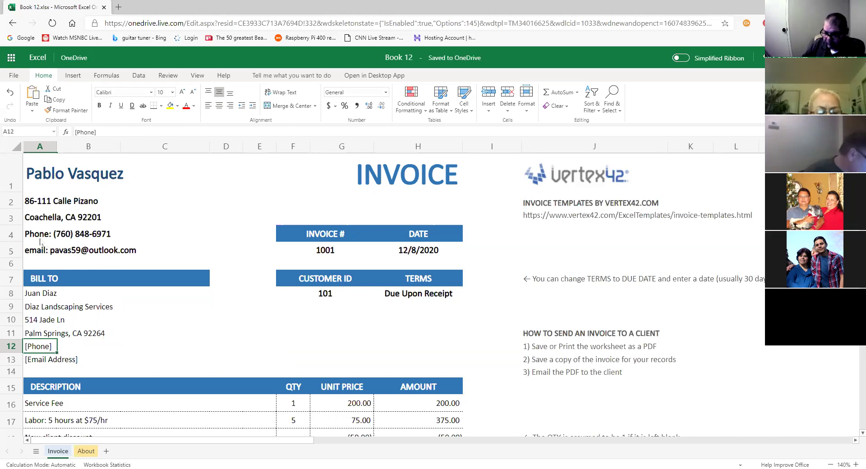
text(Phone)
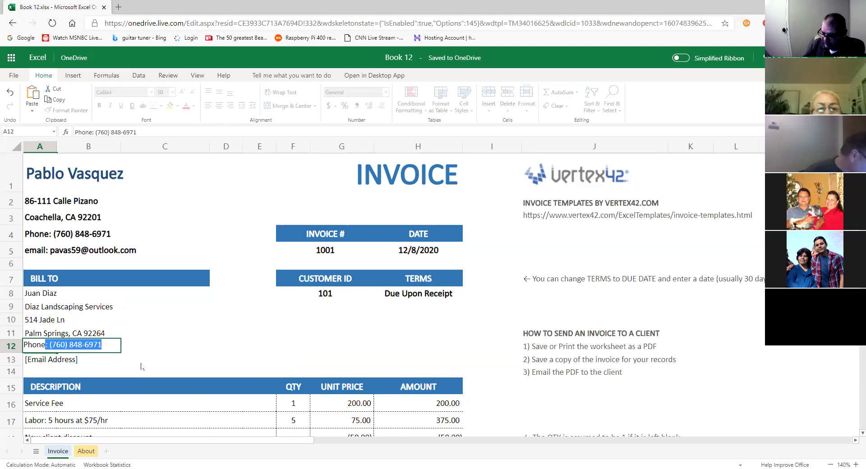
key(Tab)
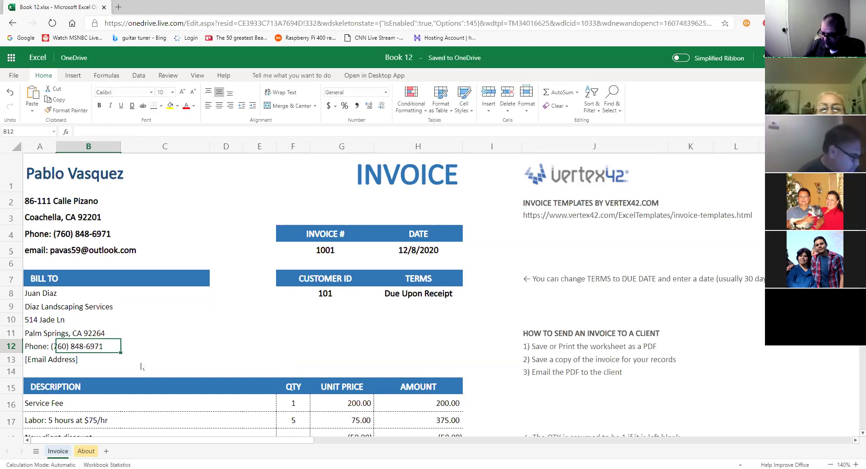
click(54, 348)
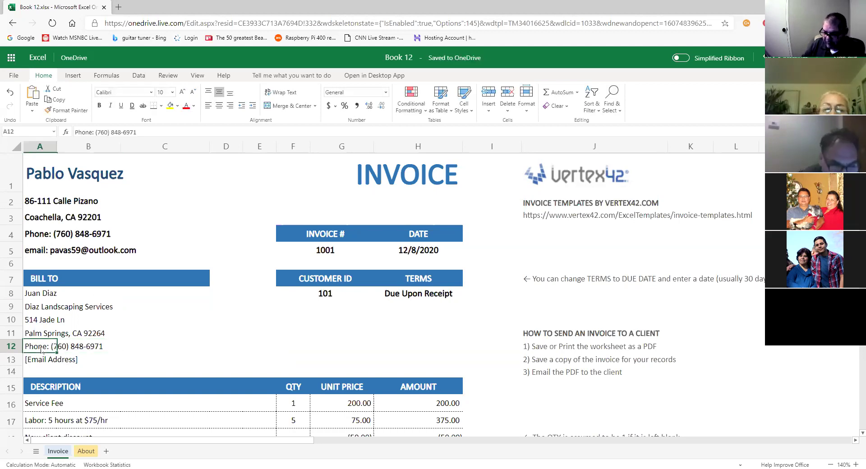
click(138, 132)
key(BackSpace)
key(BackSpace)
key(BackSpace)
key(BackSpace)
key(BackSpace)
key(BackSpace)
key(BackSpace)
key(BackSpace)
key(BackSpace)
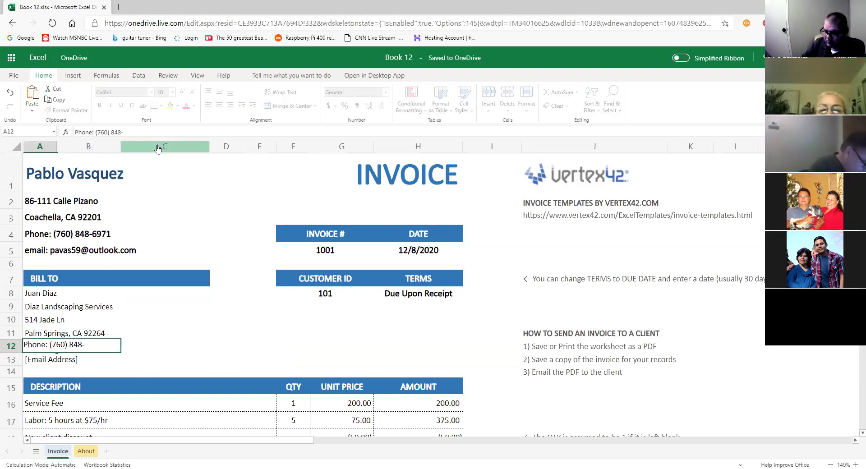
text(55)
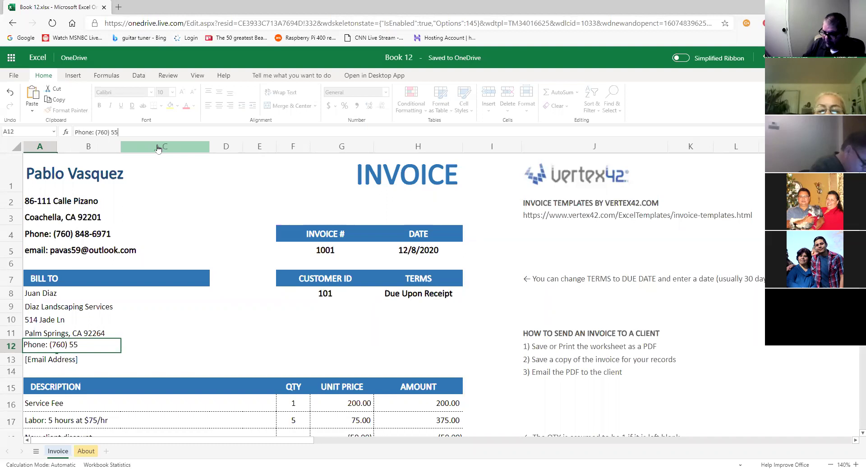
text(5-5555)
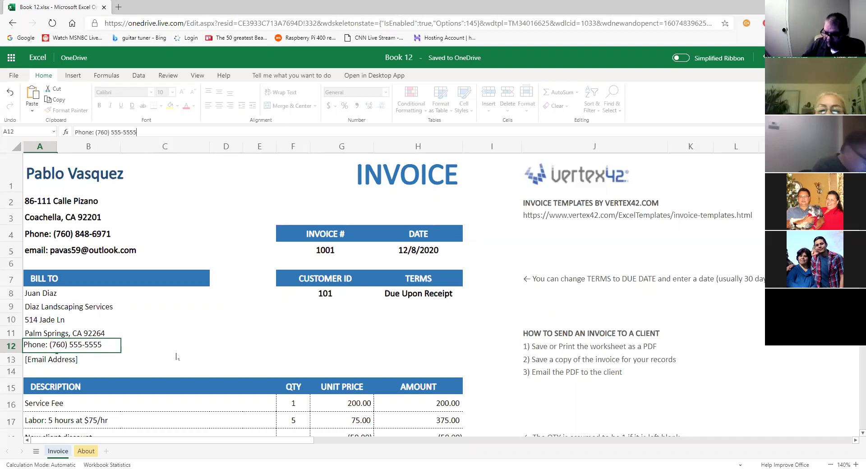
click(74, 361)
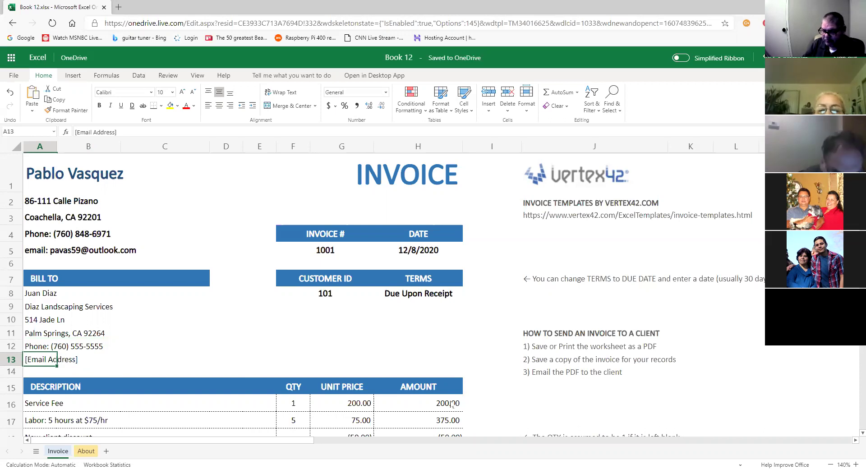
Capitalize the sender's 'email' label in A5 to 'Email'.
double_click(34, 250)
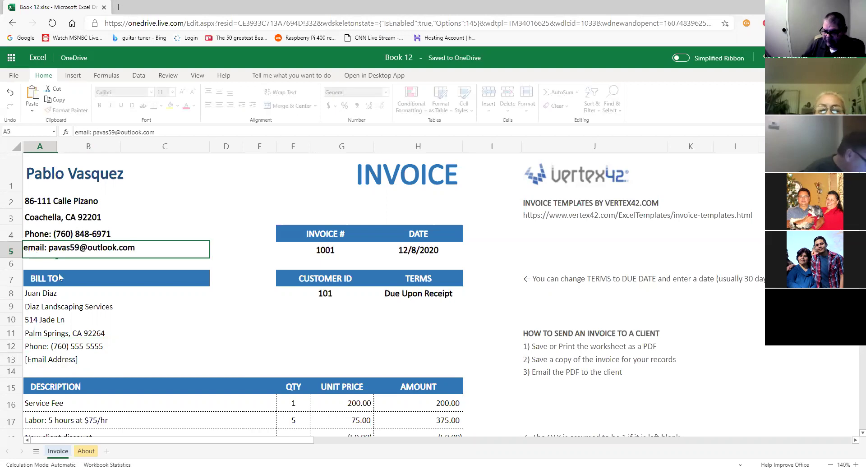
click(27, 247)
key(BackSpace)
text(E)
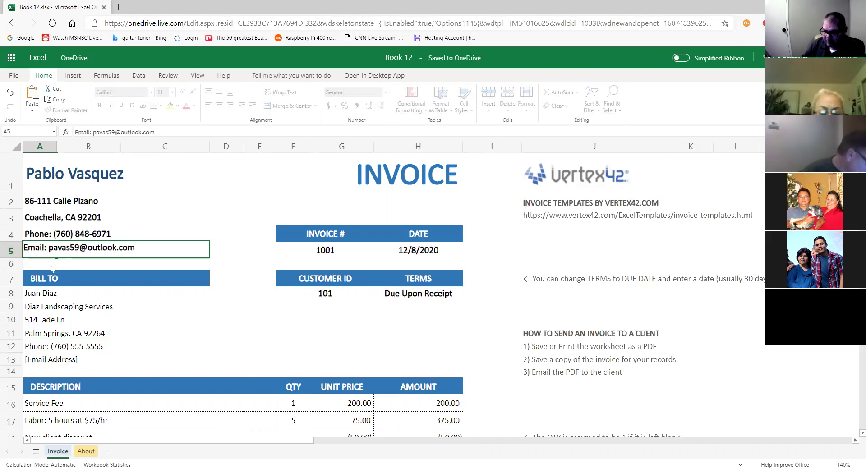
Replace the [Email Address] placeholder in A13 with 'Email:' and the customer's e-mail address.
double_click(30, 358)
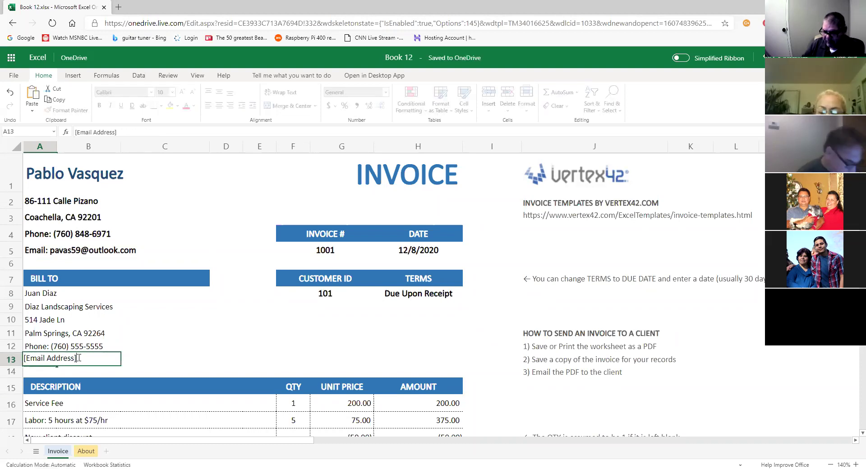
drag(78, 358, 11, 361)
text(Email)
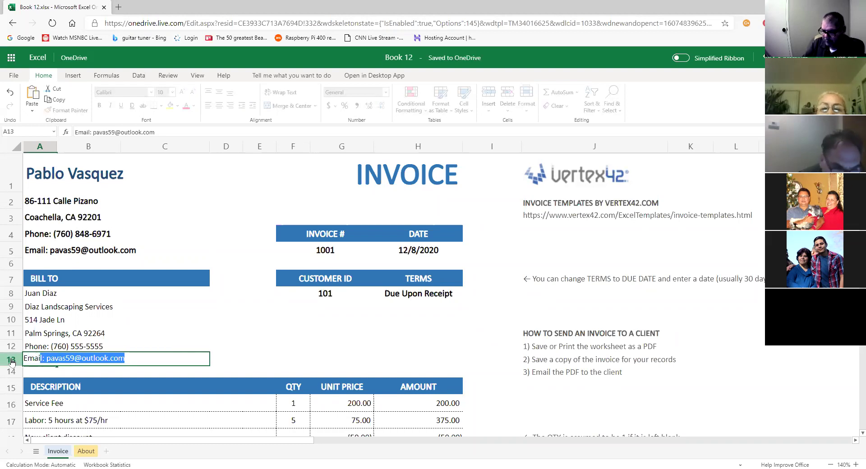
text(:)
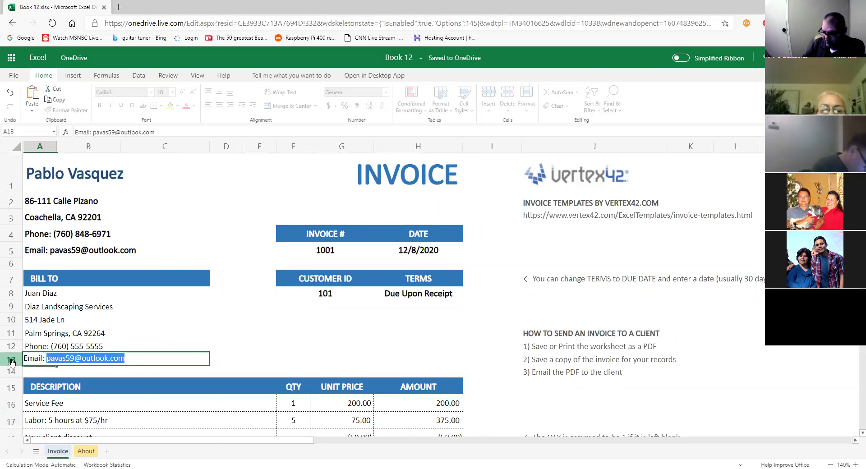
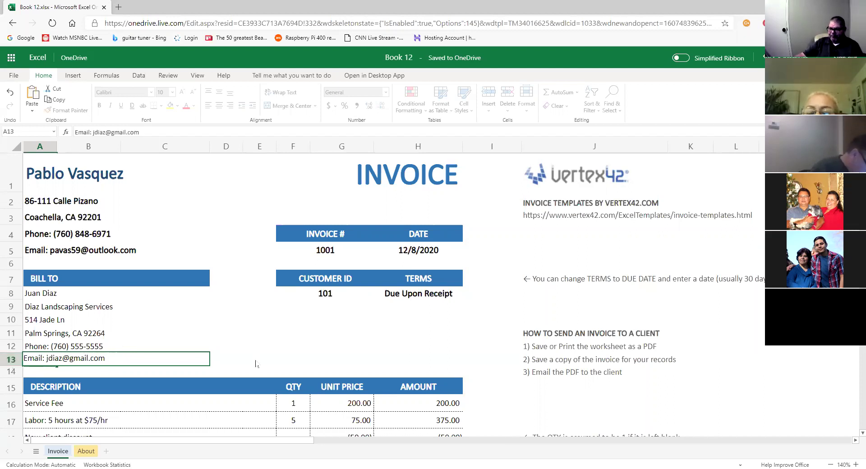
click(271, 348)
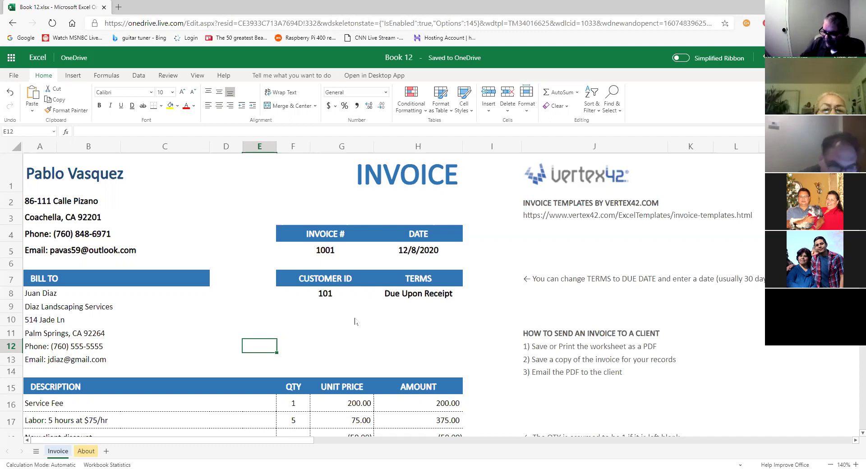
Scroll down and select the Service Fee description cell.
scroll(355, 321, down, 1)
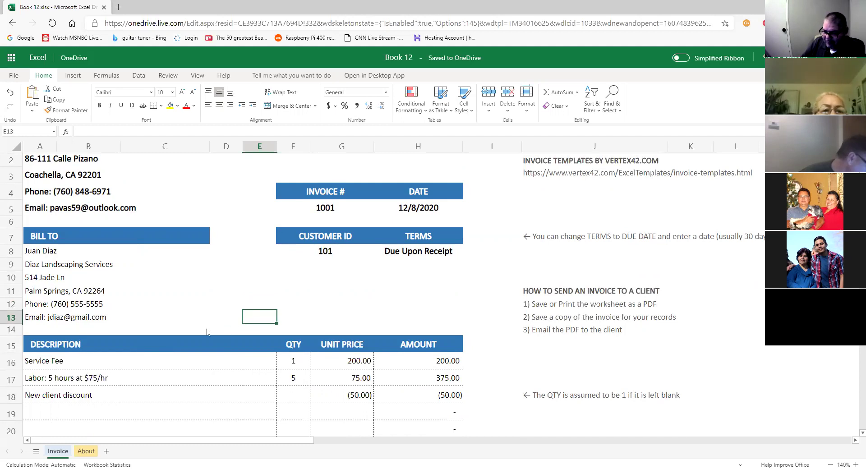
click(128, 359)
click(68, 361)
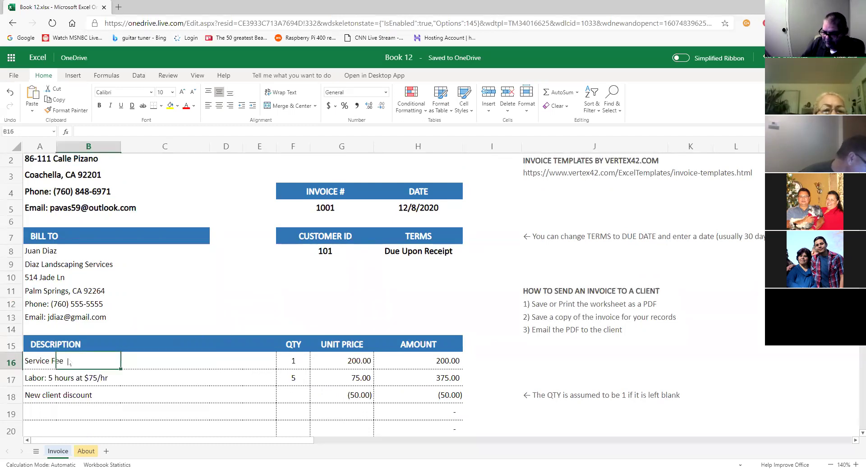
click(50, 364)
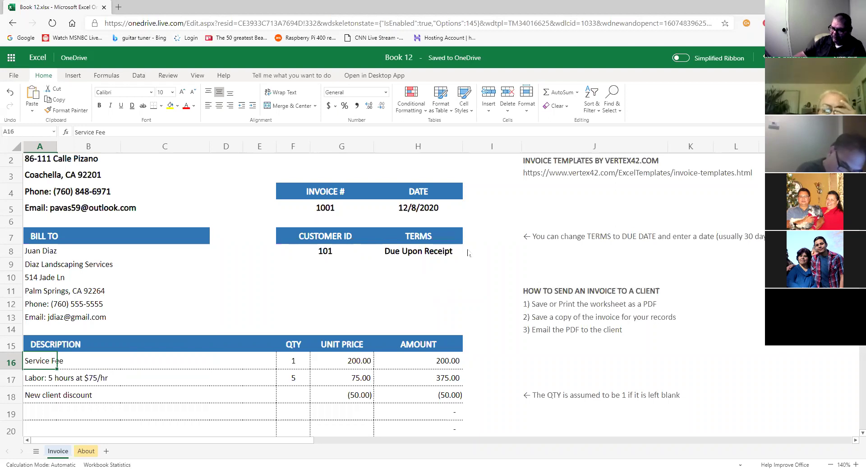
Reopen the customer's Email line in A13 and place the cursor at the end of the address.
click(97, 319)
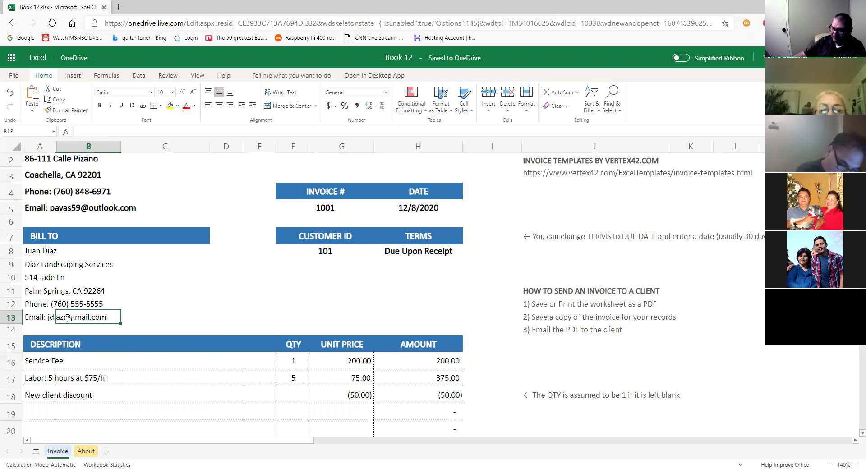
click(47, 317)
click(141, 134)
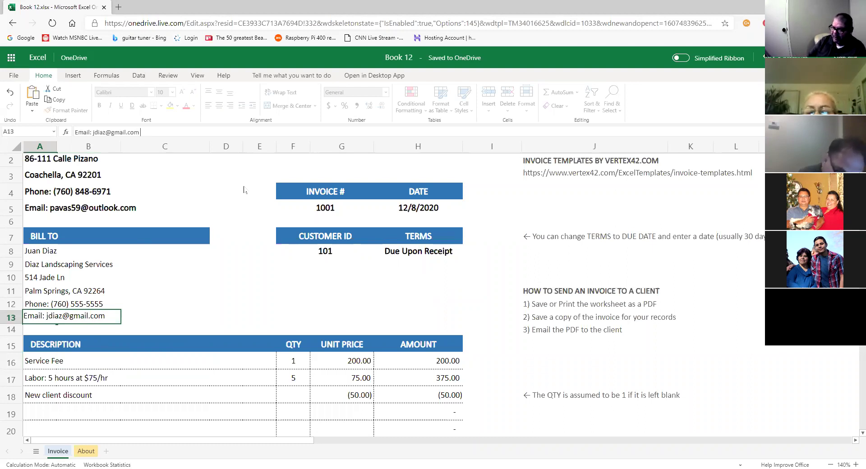
key(Return)
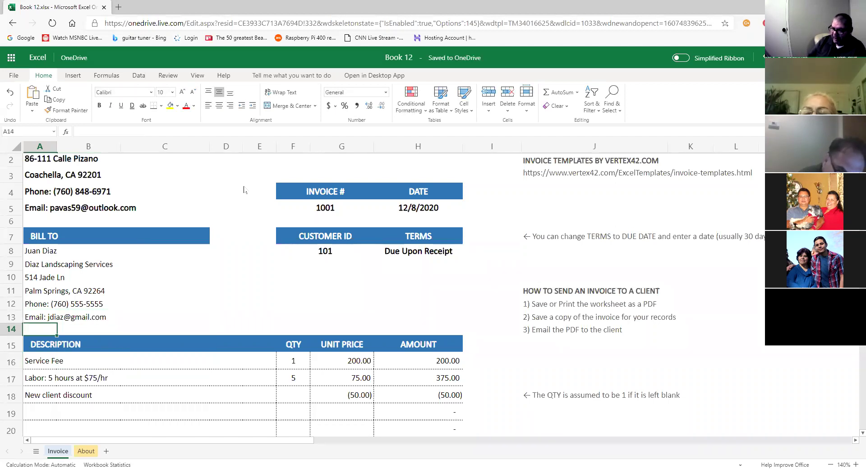
key(Up)
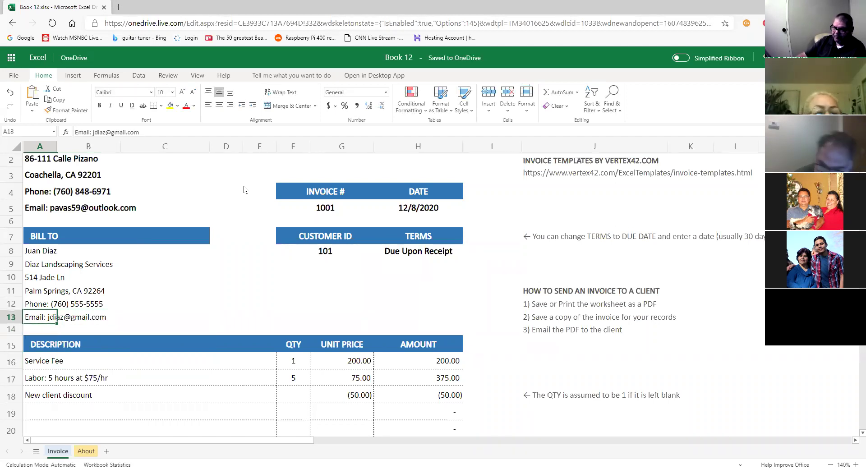
click(174, 129)
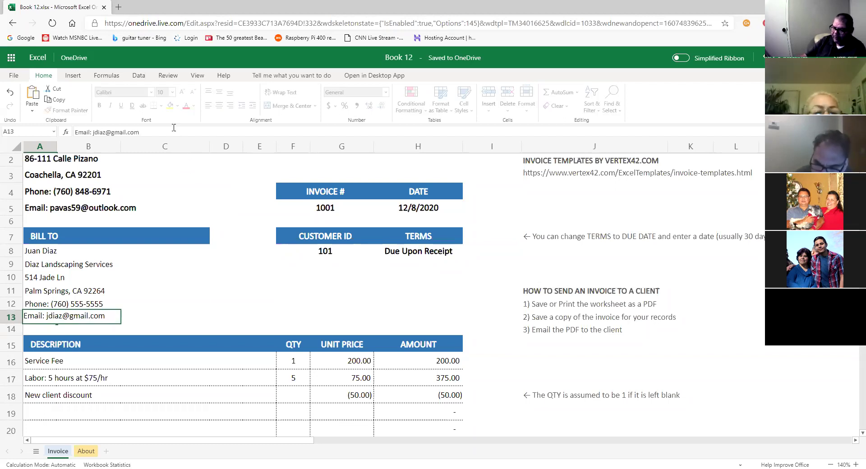
double_click(79, 316)
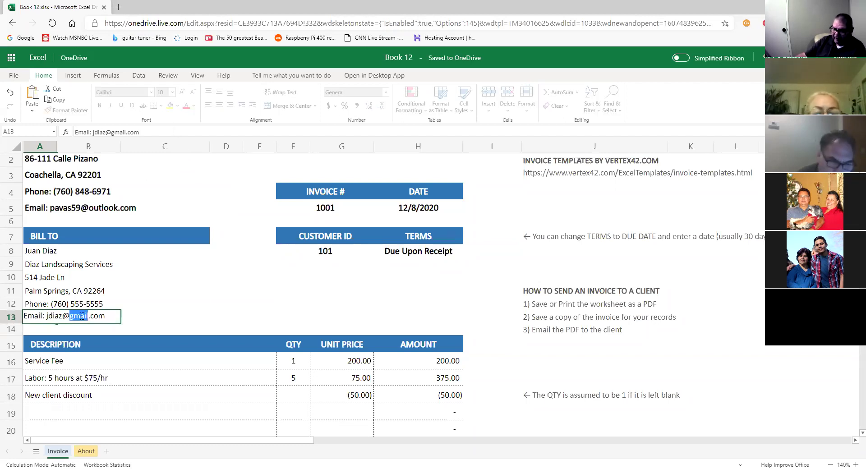
click(89, 315)
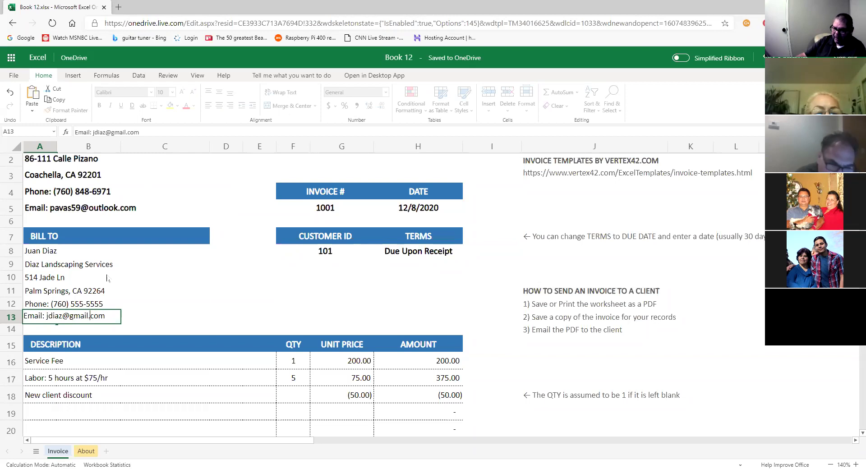
click(109, 315)
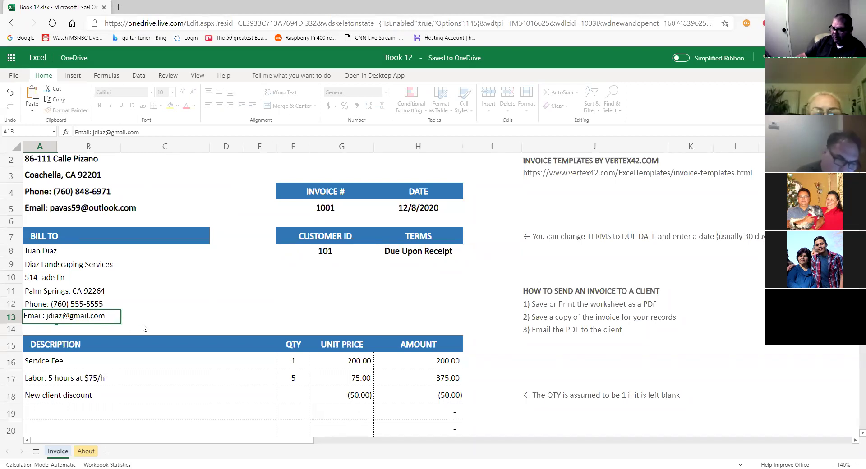
Enter a second e-mail address for the customer, a hotmail.com address, in cell C12.
click(199, 303)
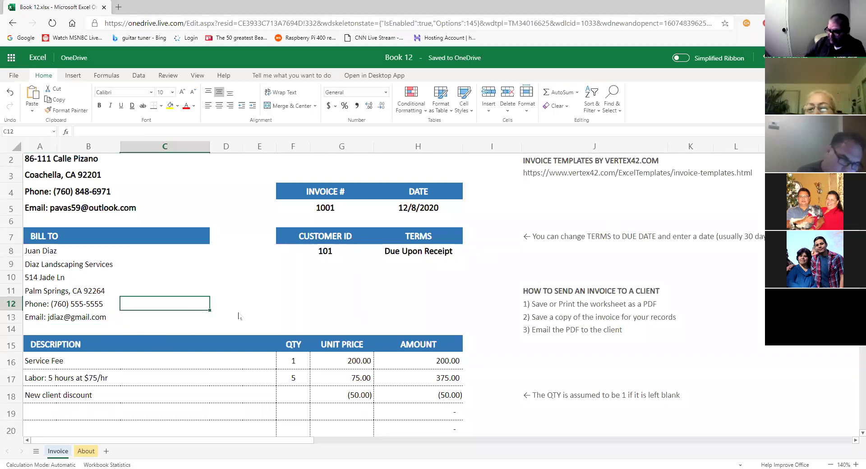
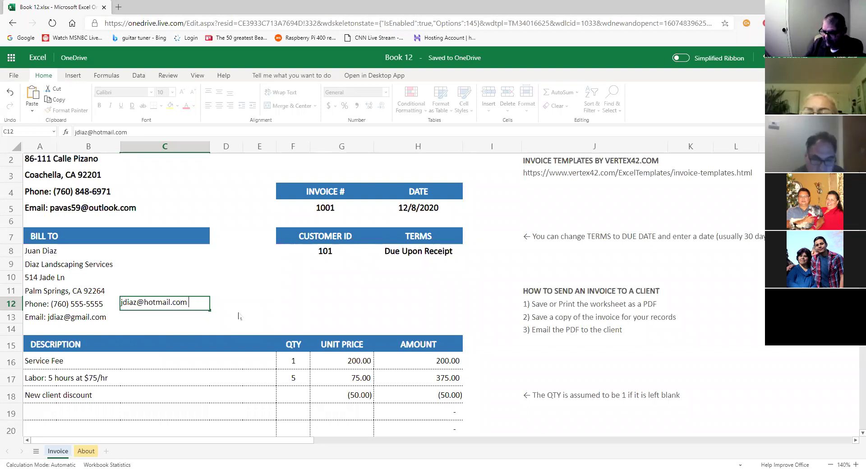
key(Return)
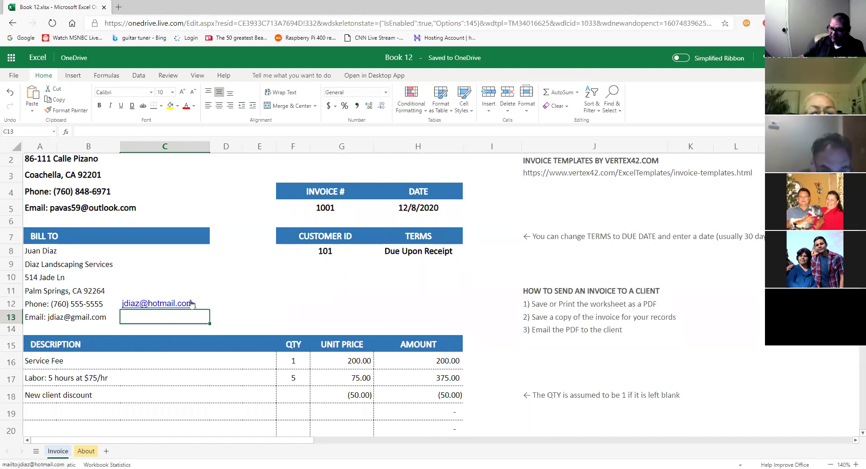
Remove the hyperlink from the C12 e-mail and delete it, leaving C12 empty.
right_click(184, 303)
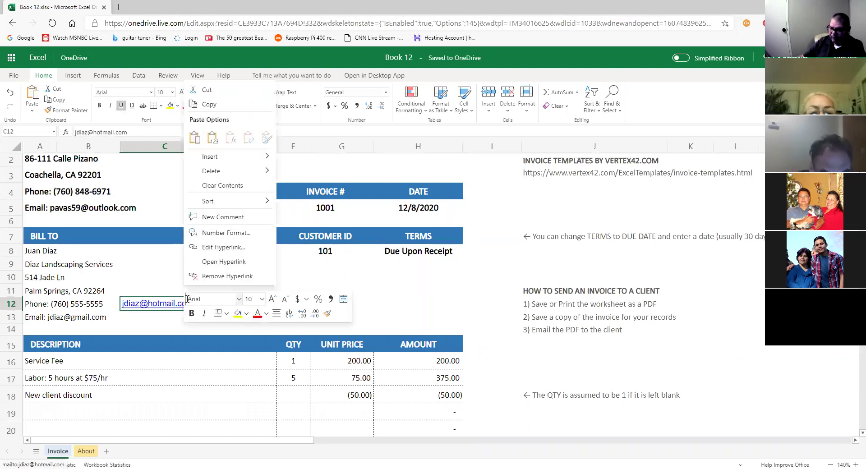
mouse_move(225, 175)
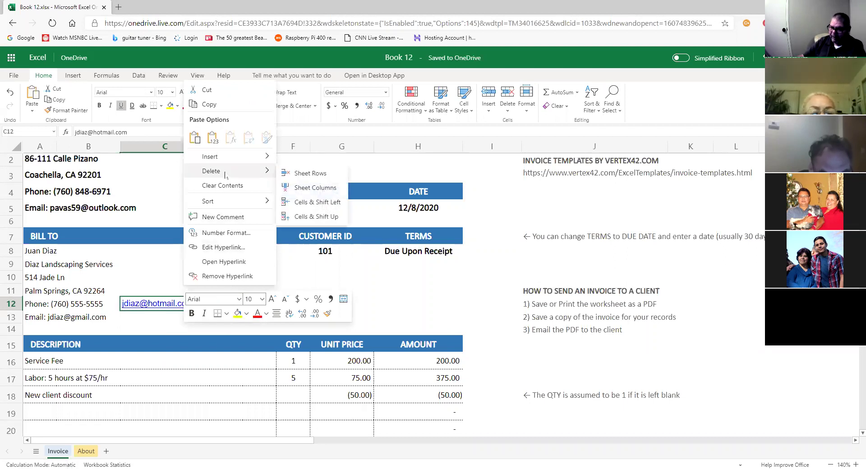
click(224, 277)
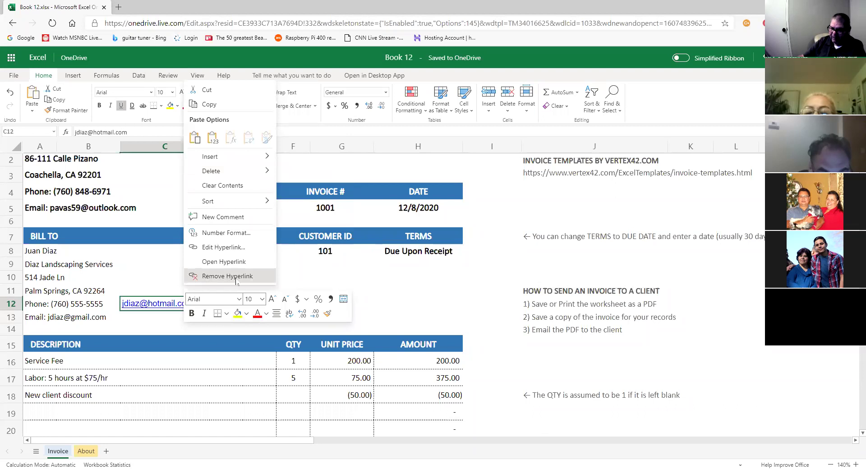
click(236, 279)
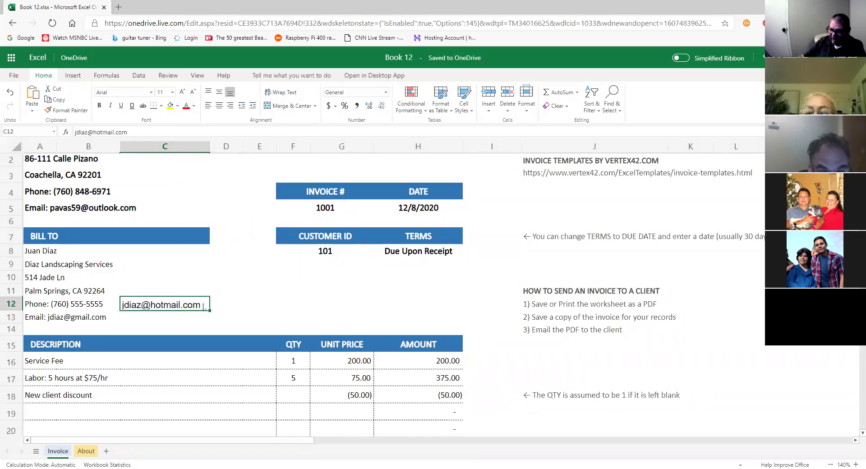
double_click(204, 306)
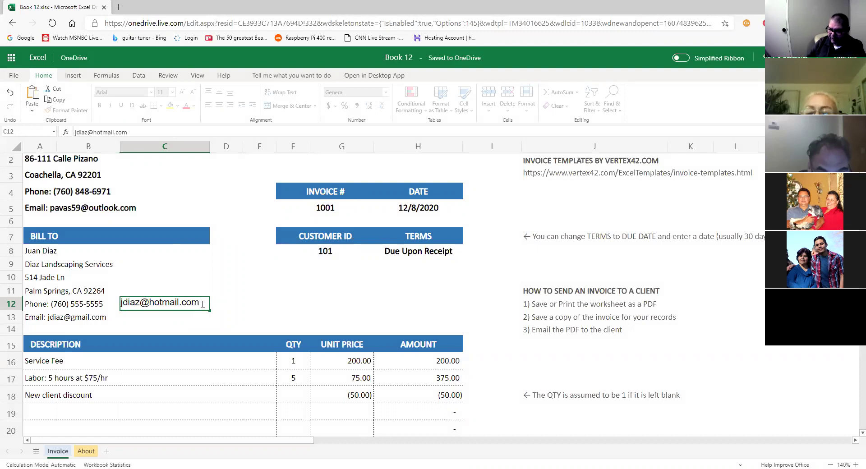
key(Return)
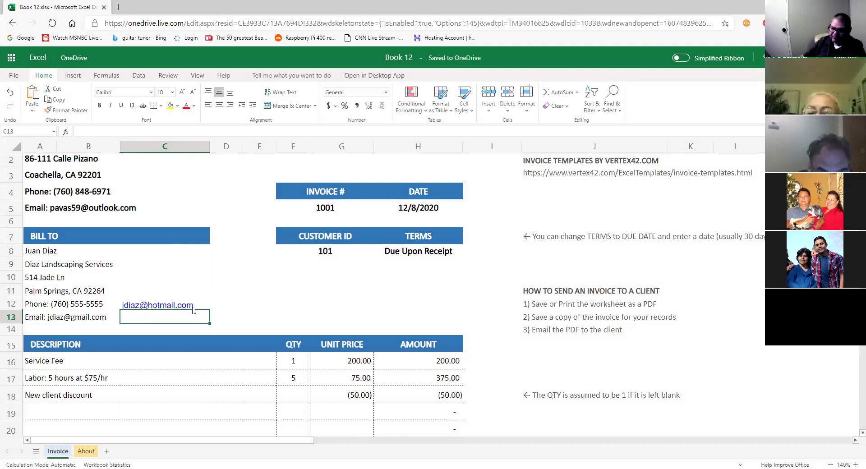
right_click(189, 305)
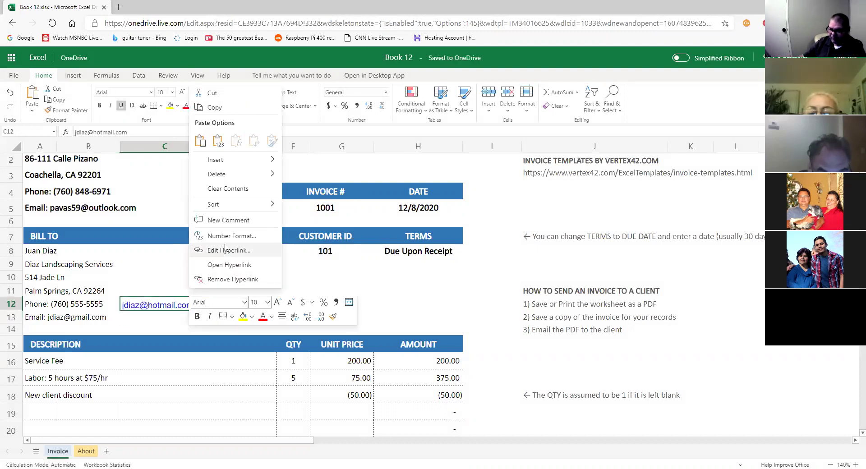
click(225, 279)
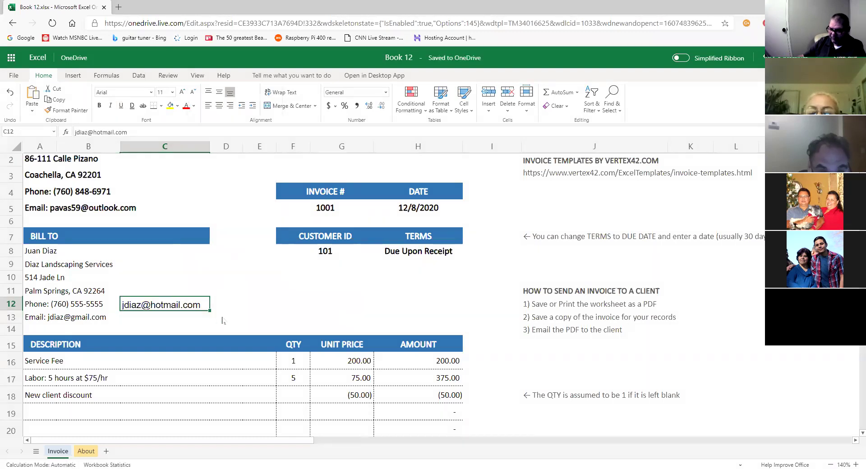
key(Delete)
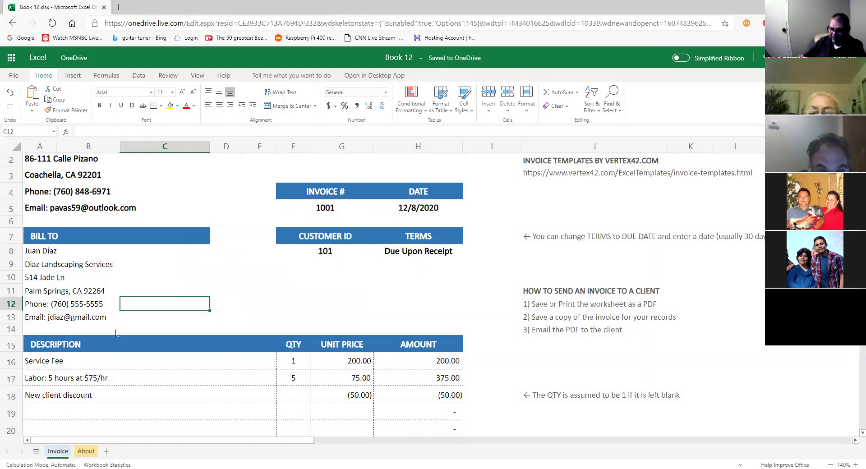
click(103, 319)
click(47, 321)
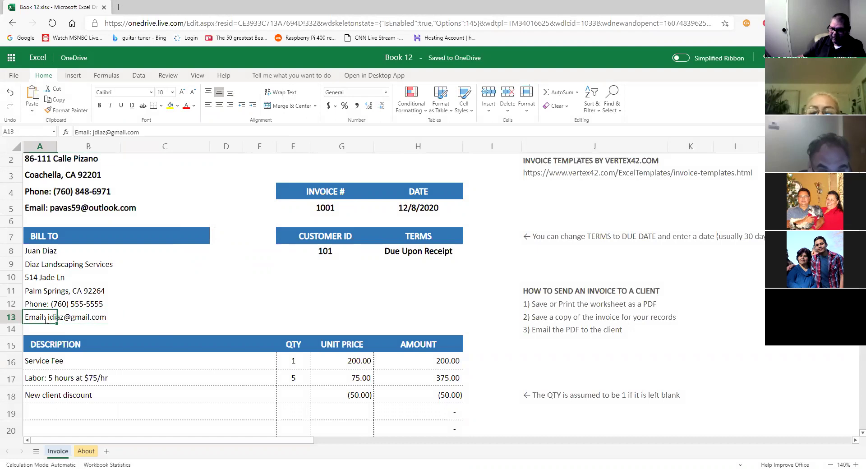
scroll(223, 348, down, 1)
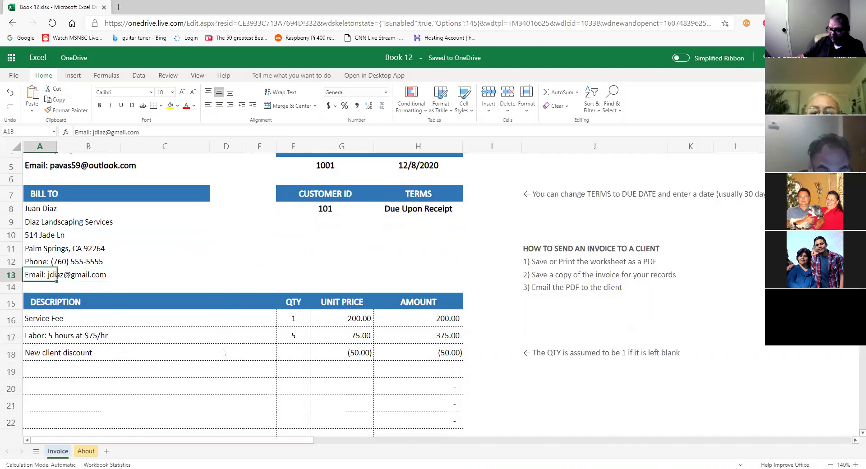
scroll(223, 353, up, 2)
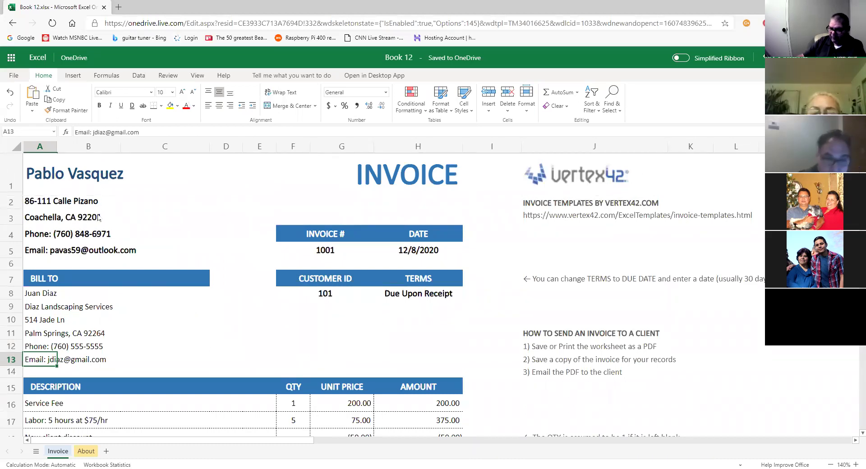
scroll(141, 311, down, 1)
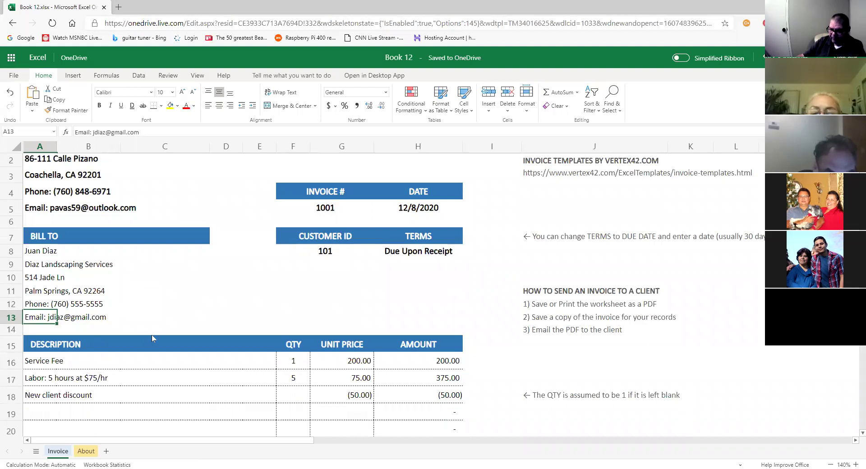
scroll(151, 336, down, 2)
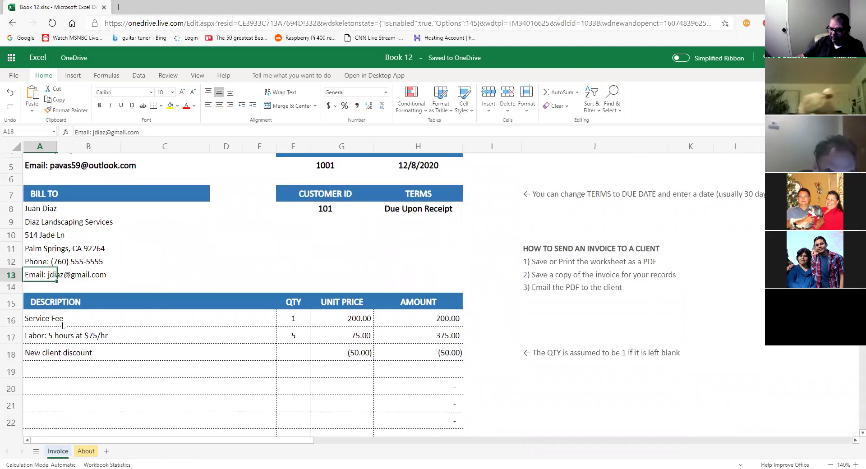
click(64, 322)
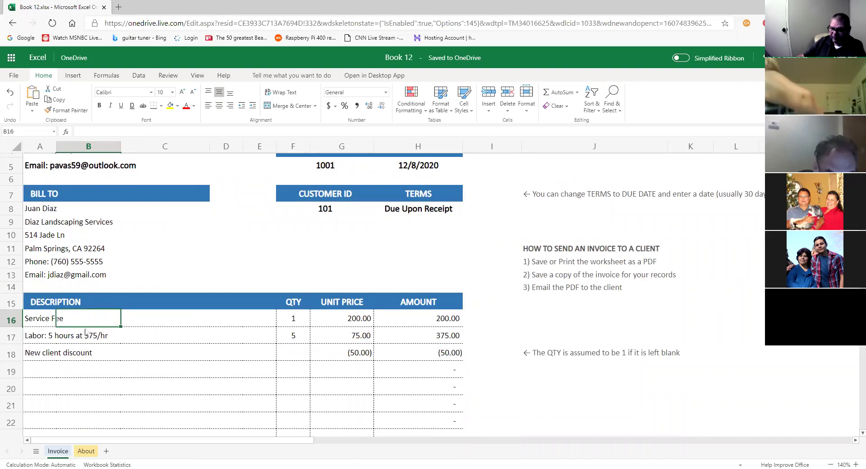
click(359, 323)
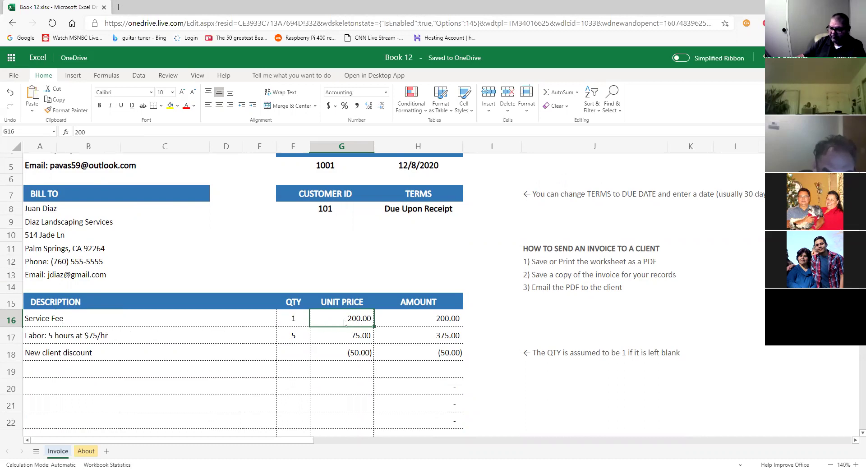
Change the Service Fee unit price in G16 to 50, making its amount 50.00.
click(64, 323)
click(357, 321)
text(50)
key(Return)
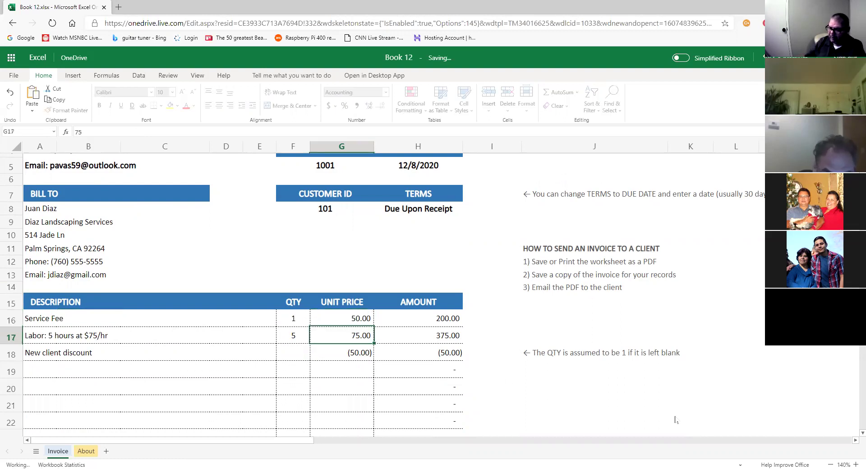
scroll(473, 367, down, 5)
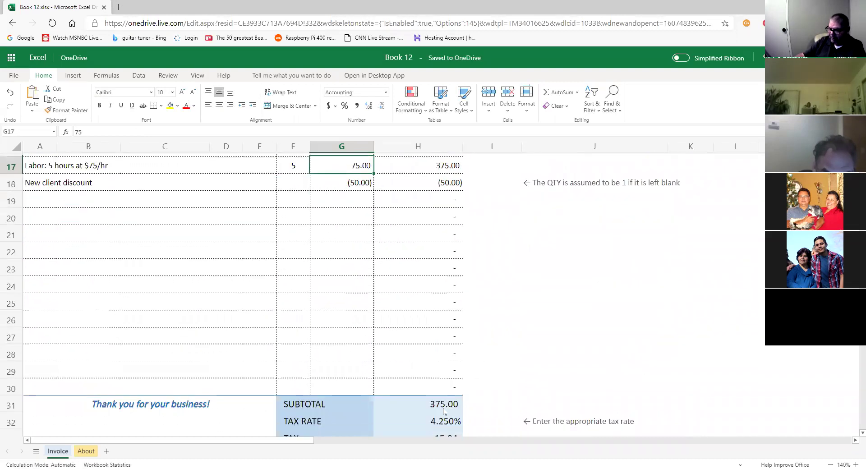
scroll(511, 375, up, 4)
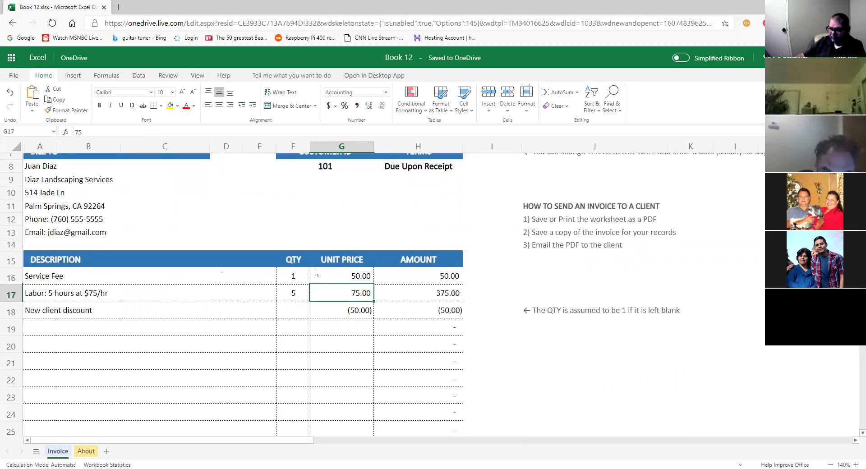
click(333, 276)
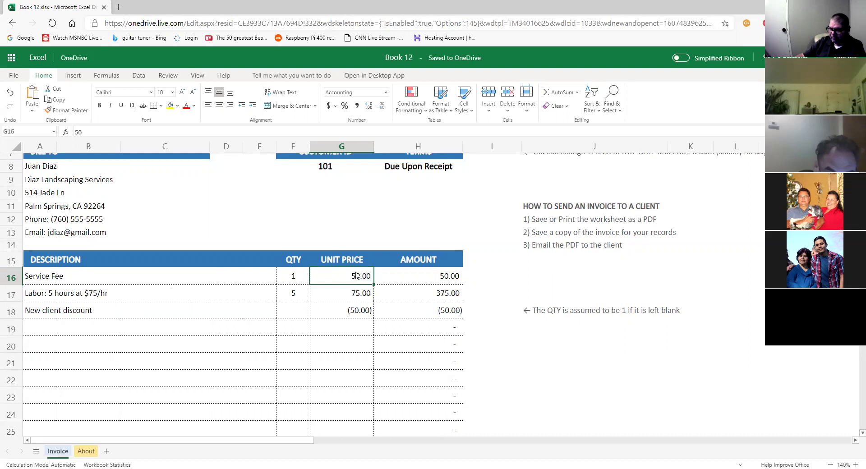
click(57, 280)
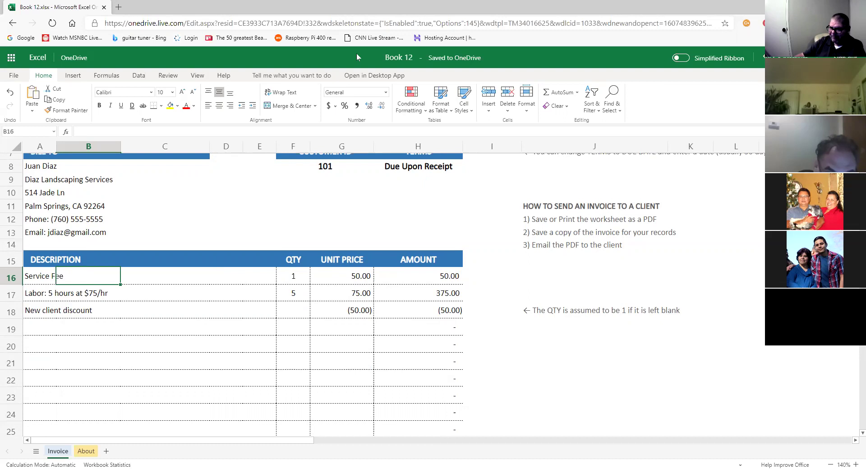
key(Left)
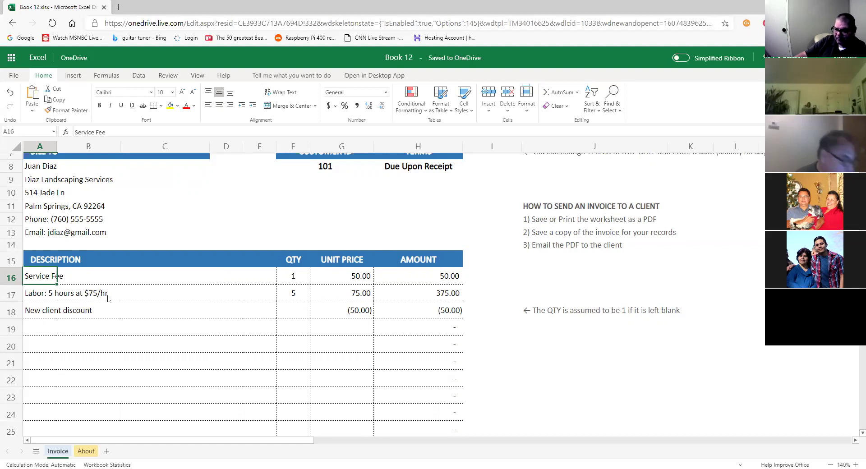
click(368, 281)
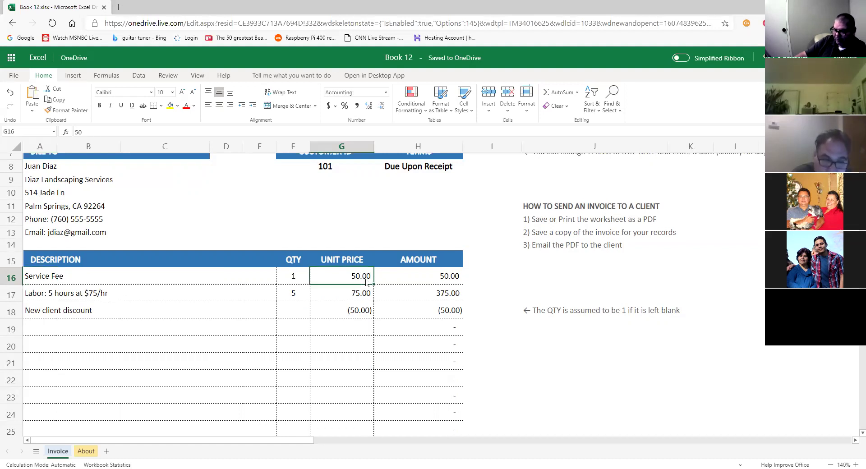
click(71, 297)
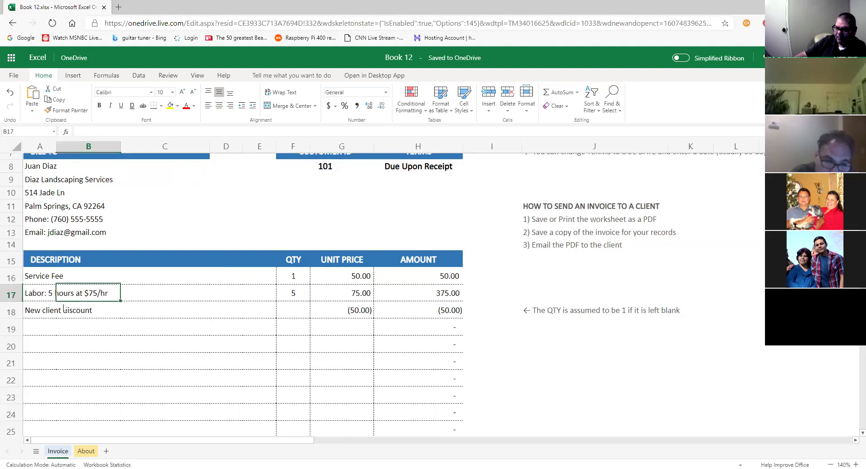
click(62, 314)
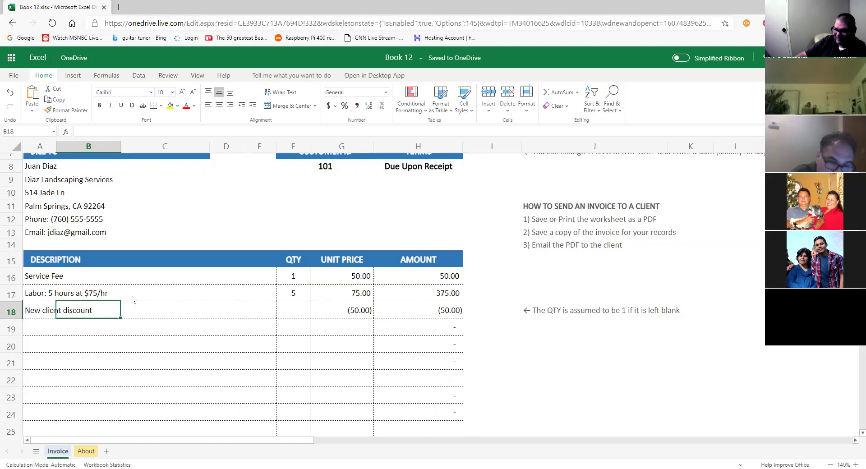
click(124, 310)
click(87, 298)
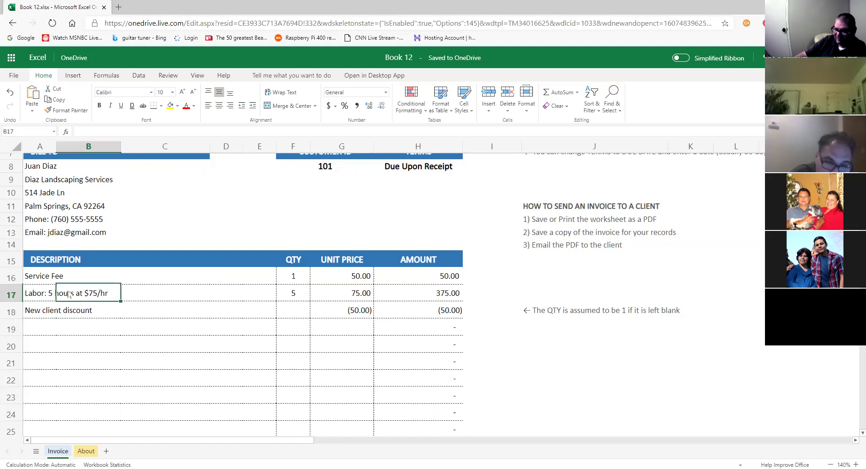
click(40, 294)
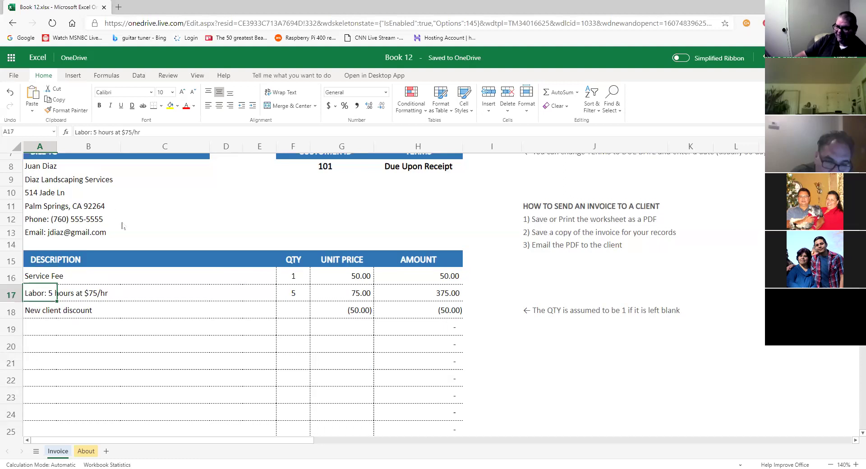
scroll(122, 225, up, 2)
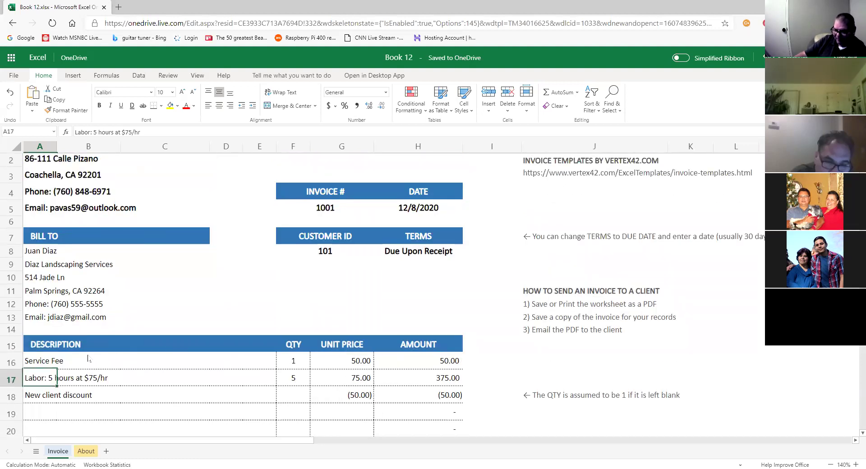
click(74, 362)
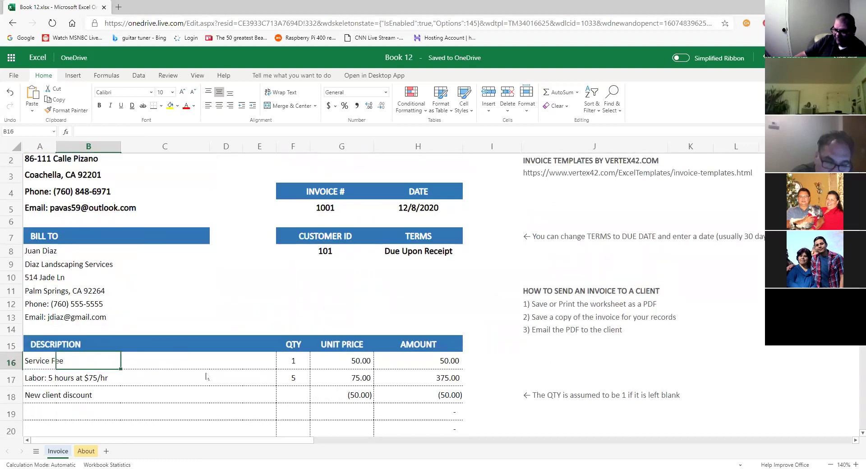
scroll(206, 377, down, 1)
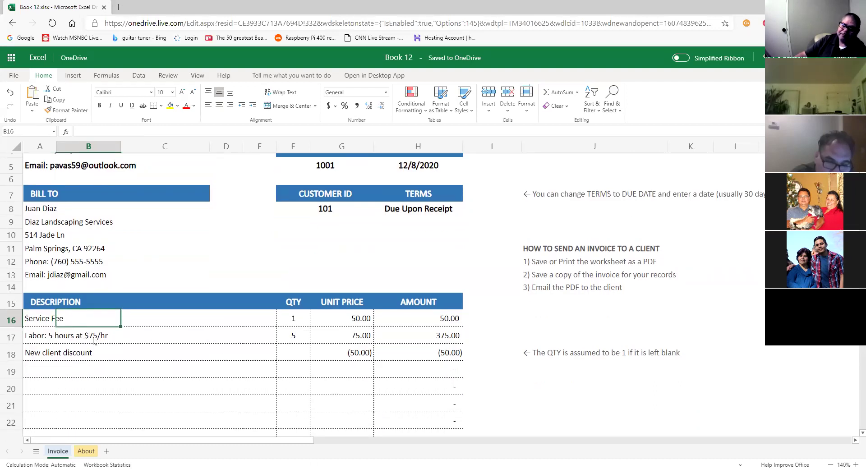
click(94, 341)
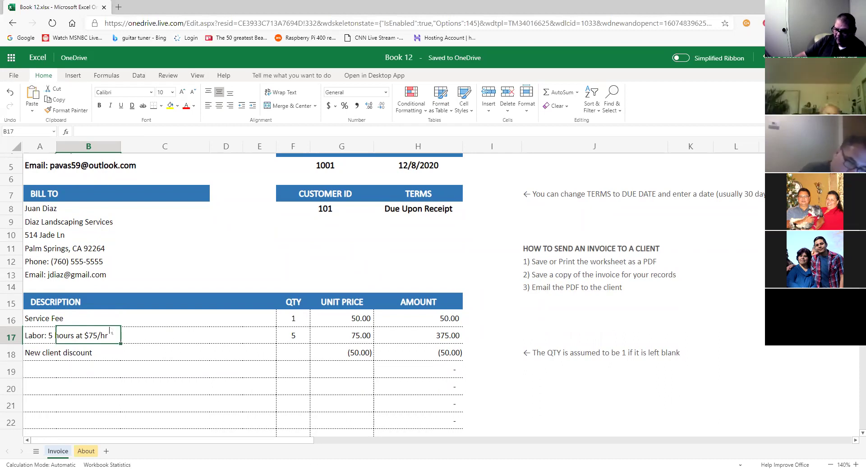
Rename the first line item's description from Service Fee to Estimate Fee.
click(45, 340)
click(48, 324)
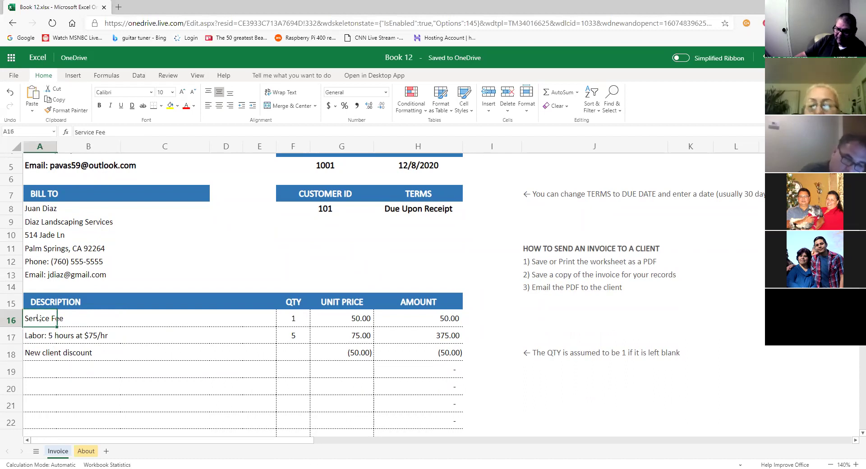
double_click(40, 318)
drag(51, 314, 12, 320)
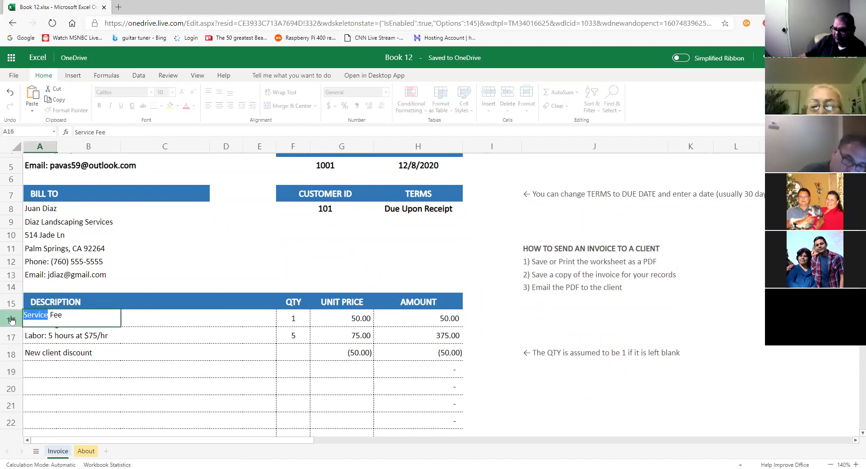
text(Estimate)
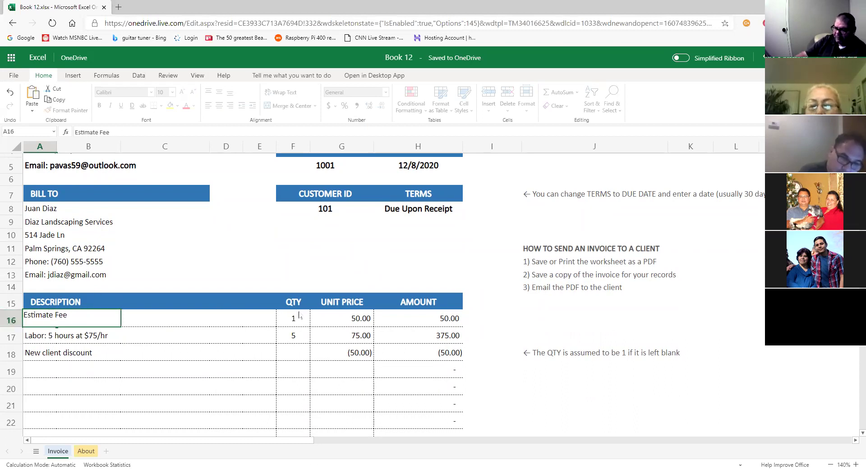
Lower the Estimate Fee unit price to 30.00.
click(360, 322)
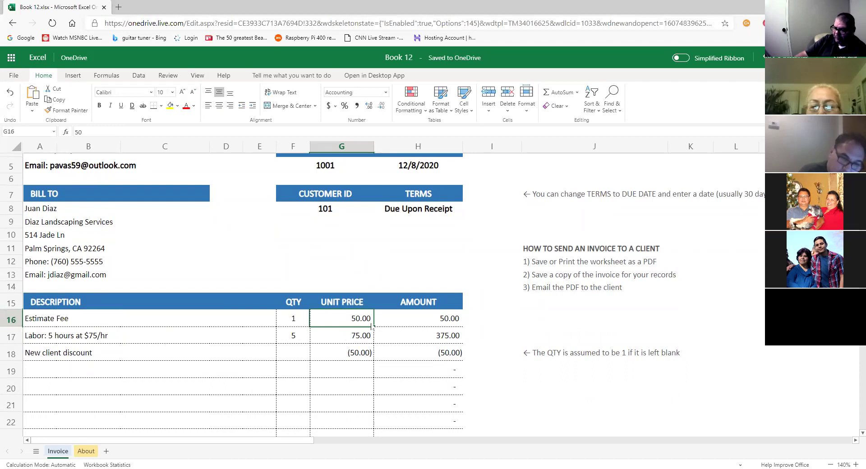
text(30)
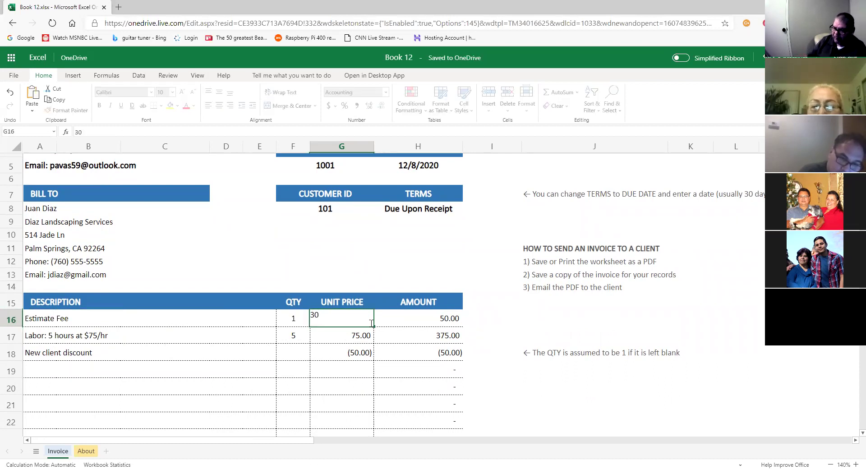
key(Return)
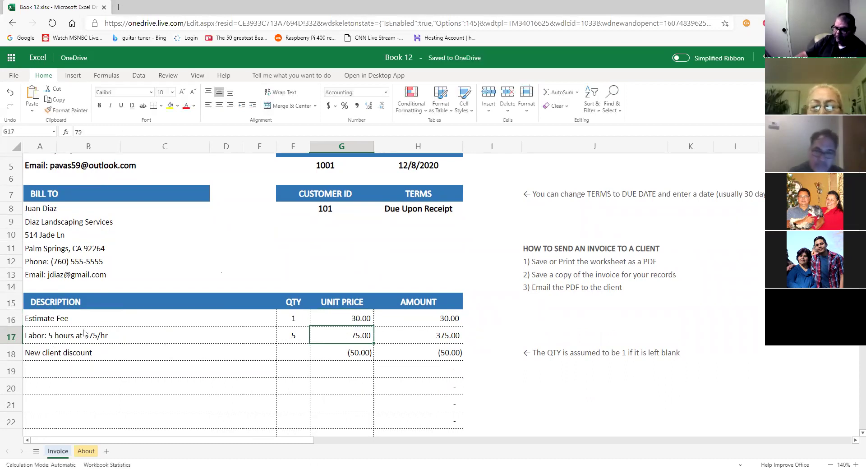
click(80, 337)
click(38, 340)
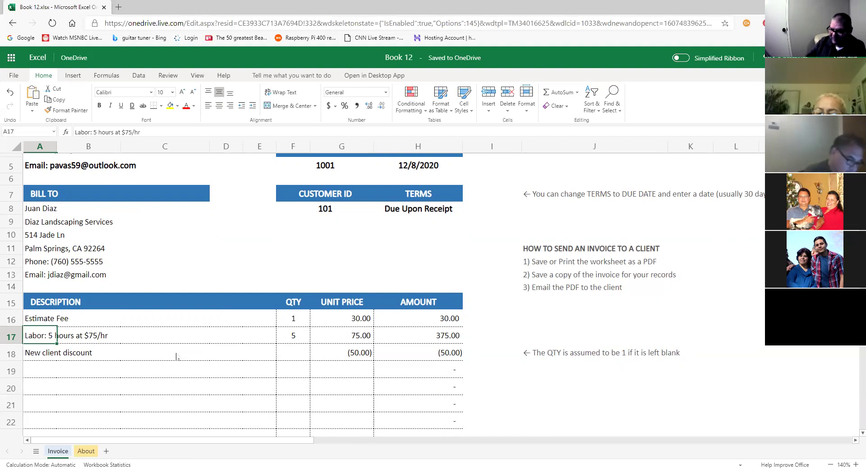
Scroll the sheet to review the invoice line items.
scroll(275, 357, up, 1)
scroll(277, 360, down, 1)
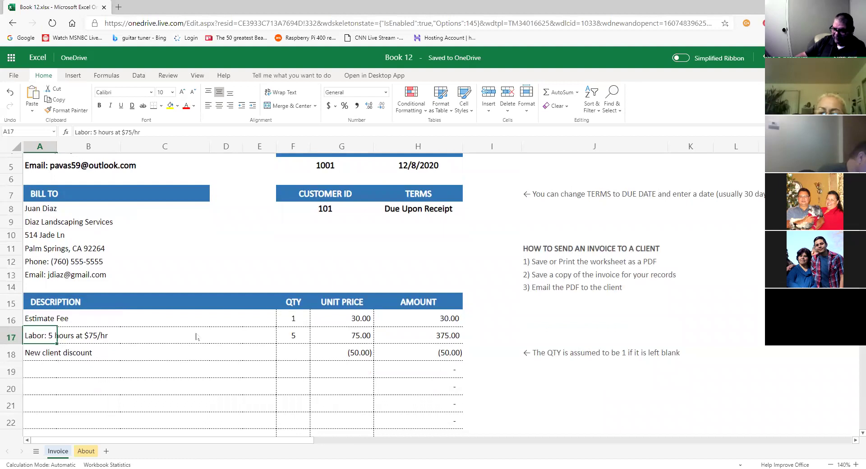
scroll(199, 336, up, 1)
scroll(204, 348, down, 2)
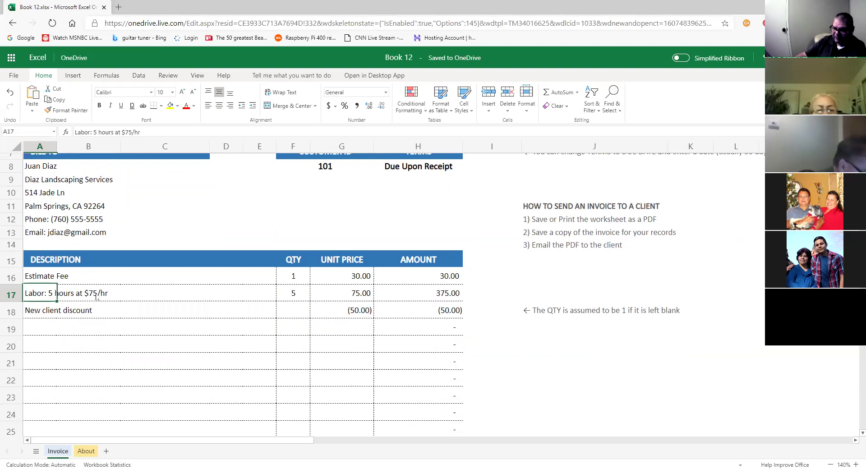
Clear the Labor description and replace Estimate Fee with 'Sale of Dinning Set'.
key(Delete)
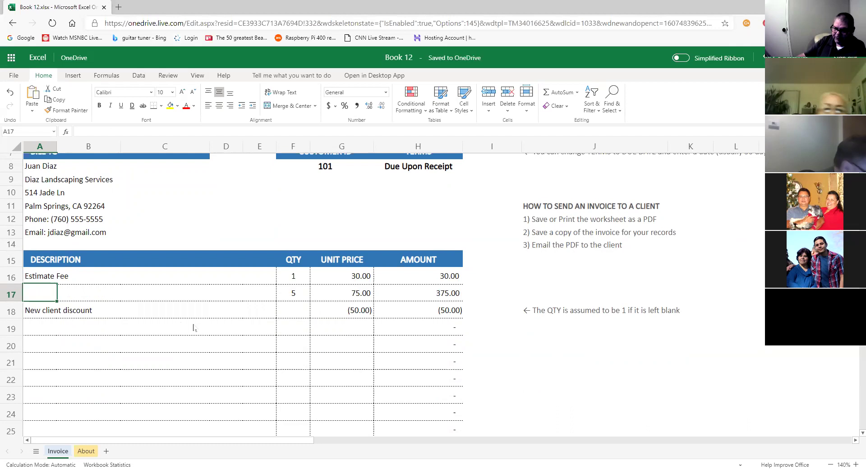
click(66, 280)
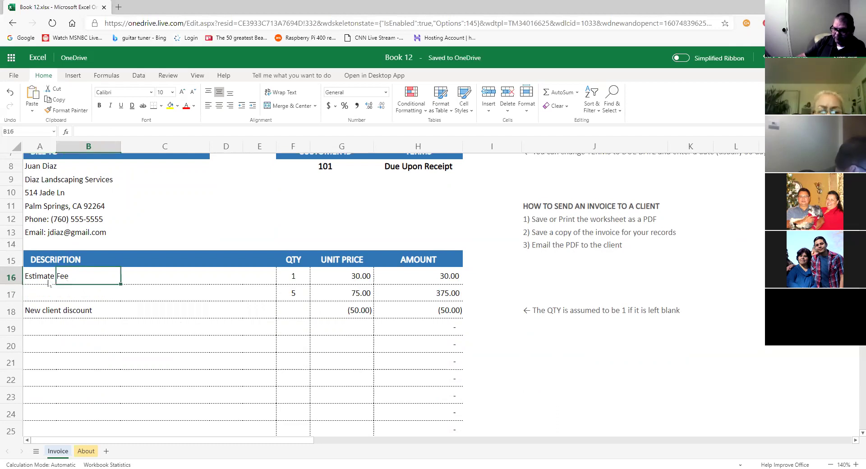
click(50, 282)
key(Delete)
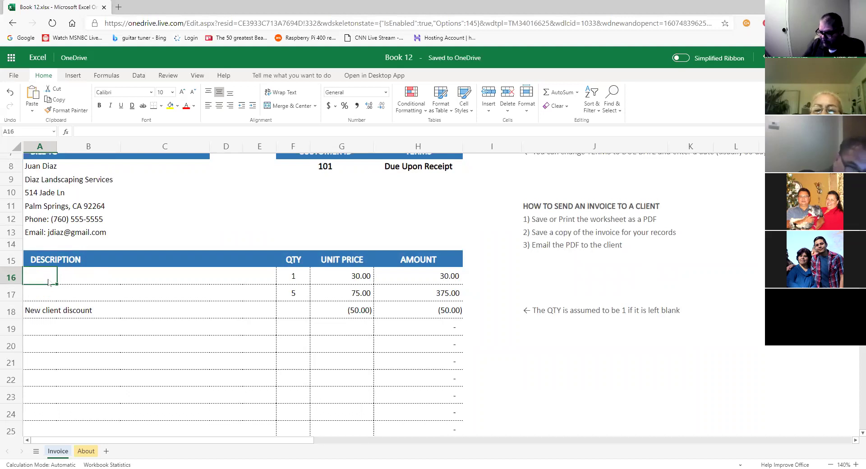
text(Slae)
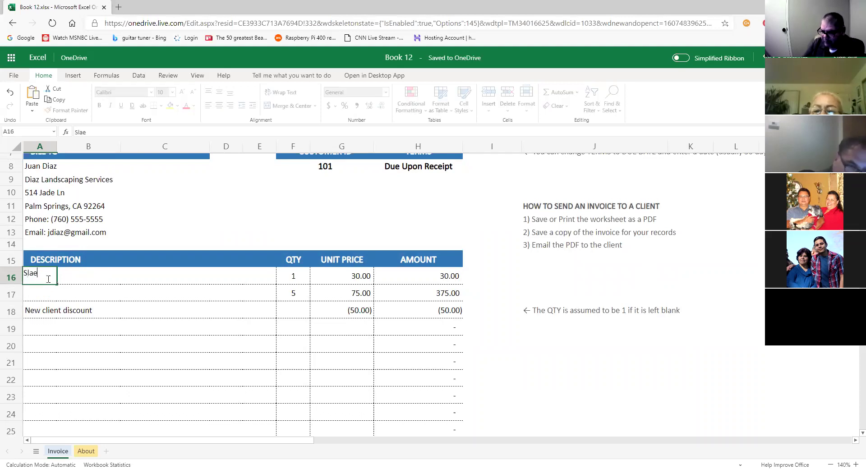
text(le of)
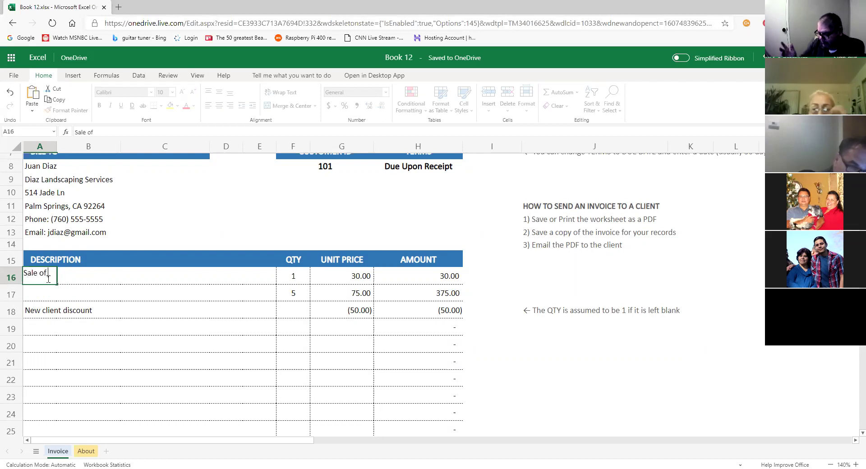
text( Dinning Set)
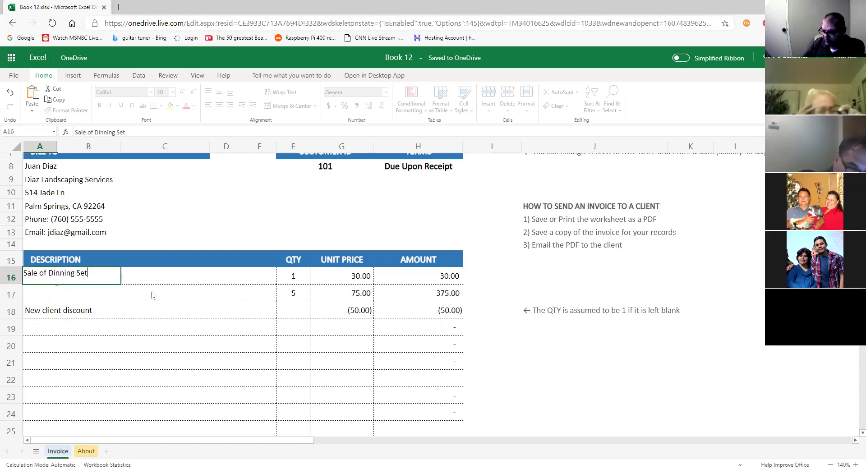
Clear the first line's quantity and unit price.
click(299, 282)
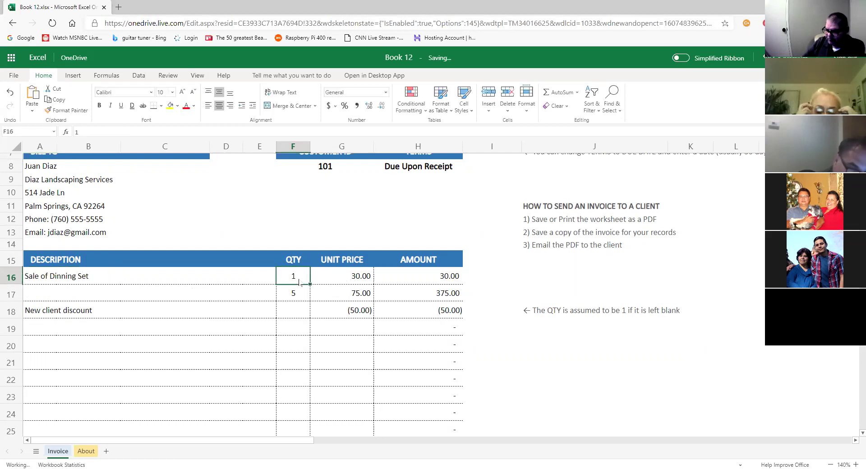
key(Delete)
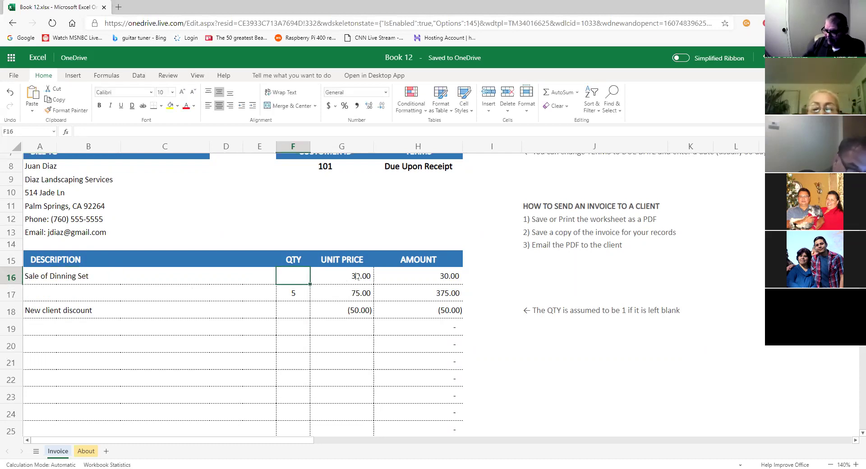
click(357, 276)
key(Delete)
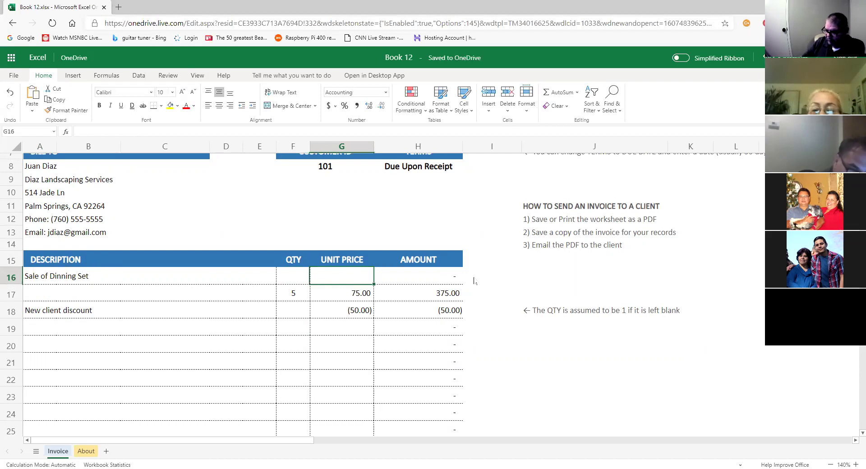
click(128, 294)
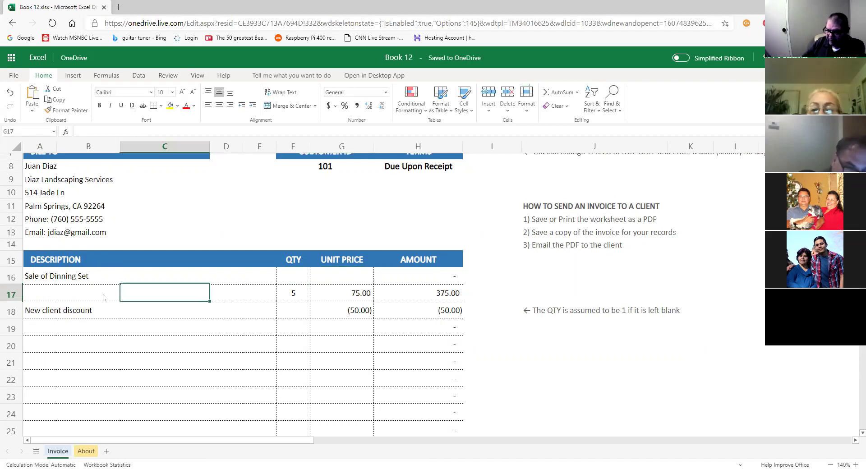
Enter 'Table' as the row 17 description with a 50.00 unit price.
click(61, 296)
click(48, 299)
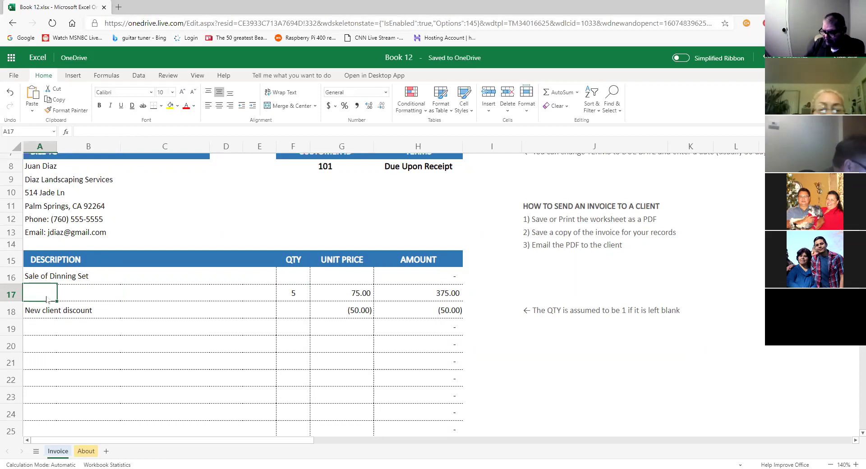
text(Table)
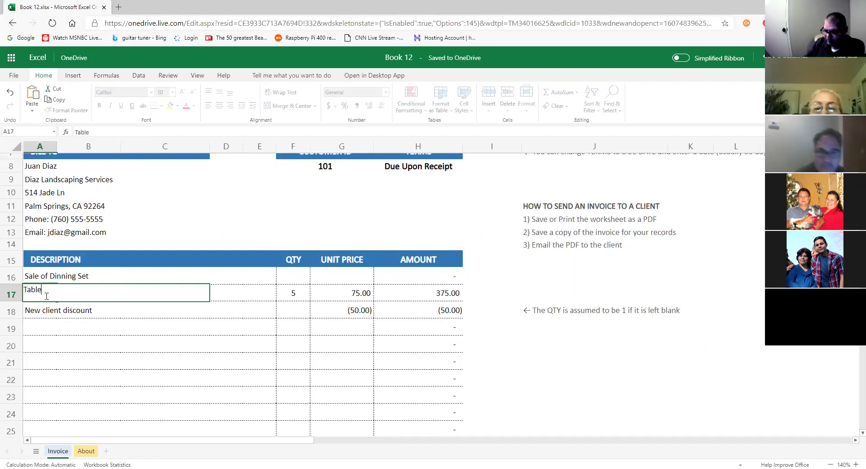
click(368, 295)
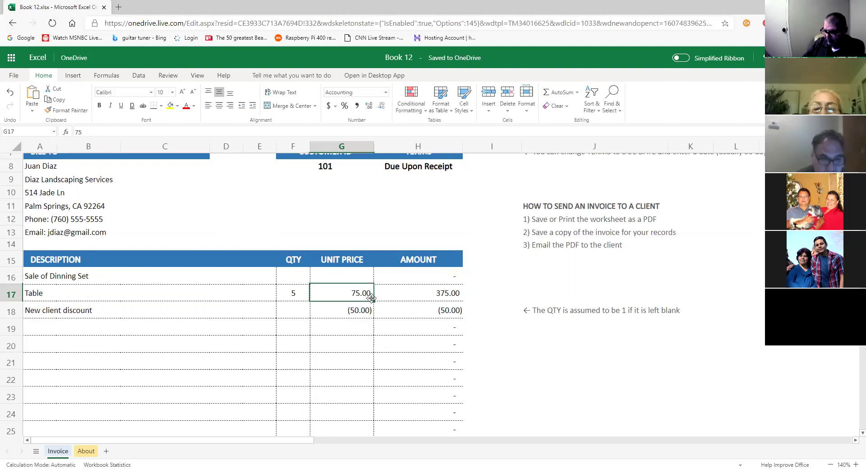
text(50)
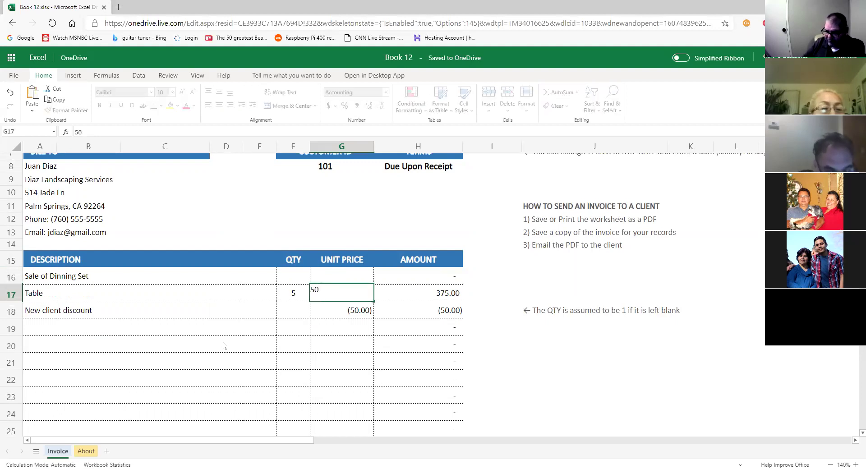
click(41, 314)
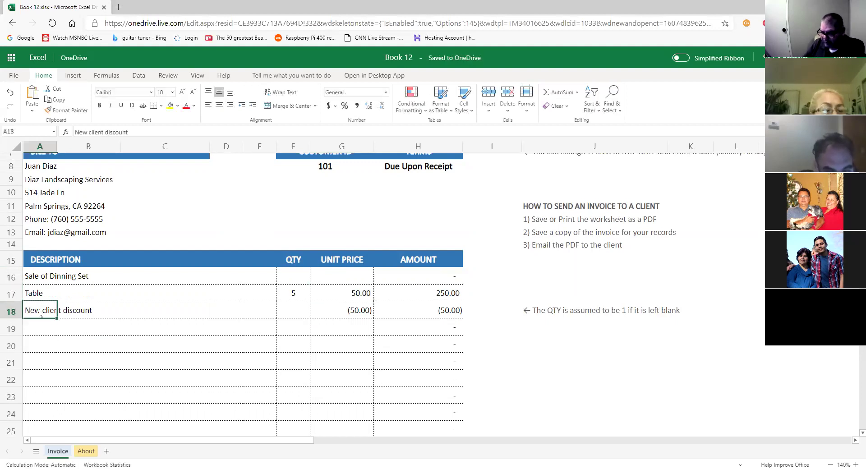
Enter '6 chairs' as the row 18 description.
text(5)
key(alt)
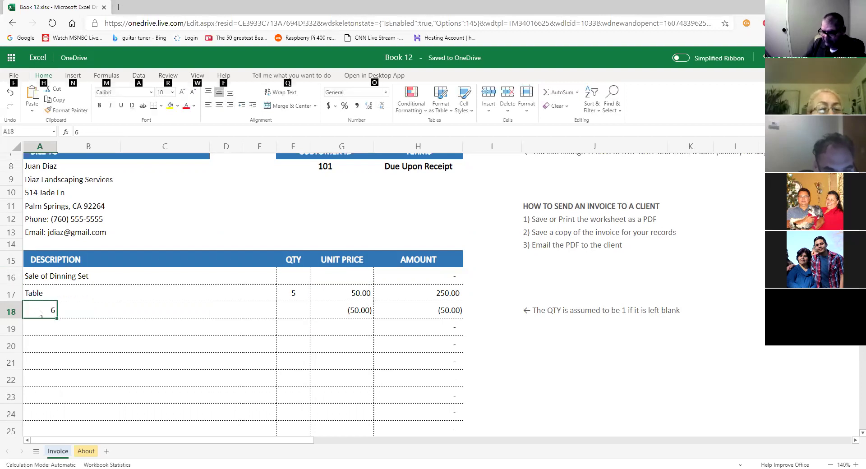
double_click(40, 310)
text(chairs)
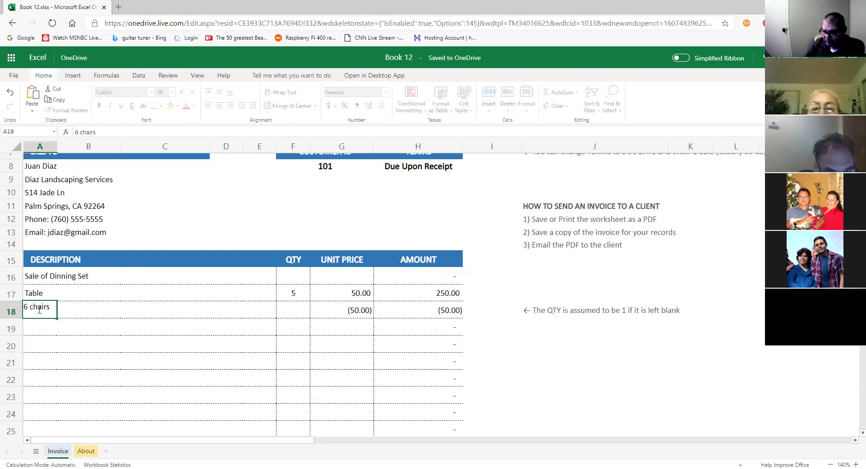
key(Tab)
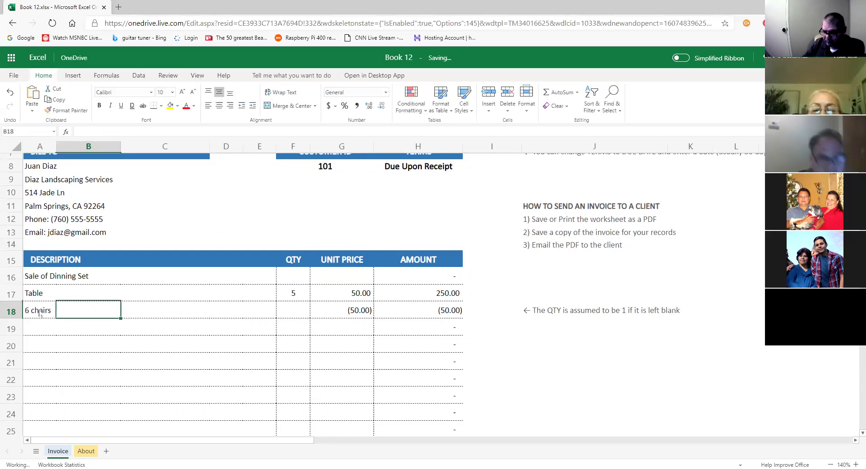
click(355, 311)
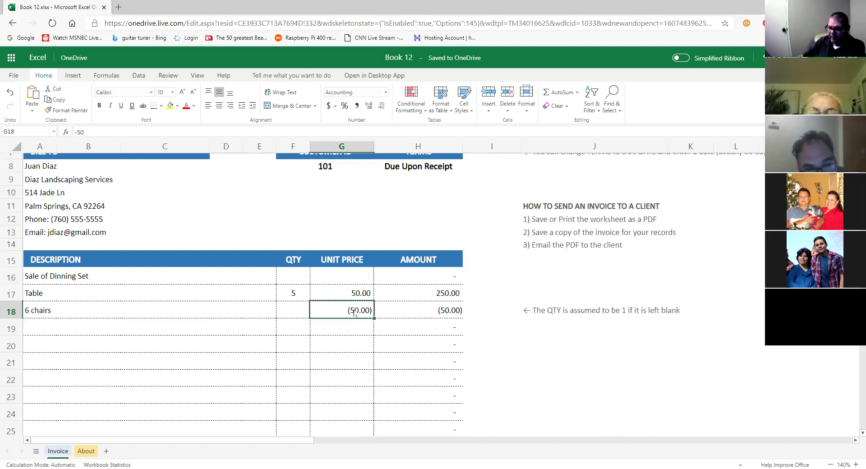
click(293, 310)
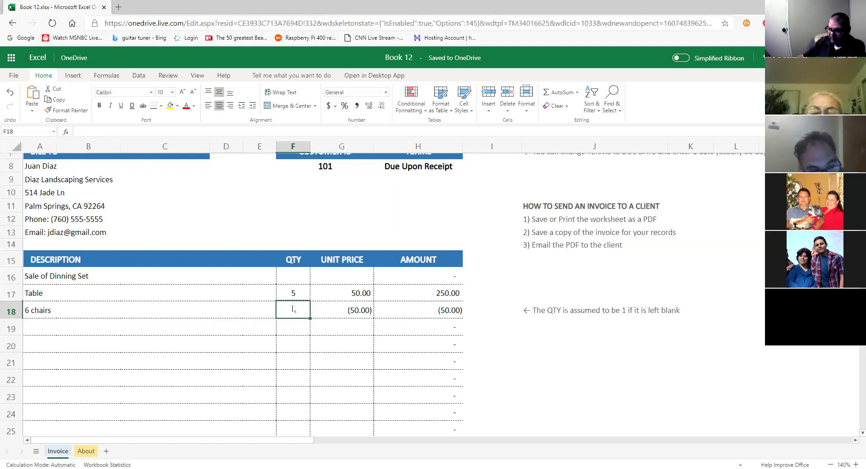
Set the Table quantity to 1 and the chairs to 6 at 25.00.
click(293, 295)
text(1)
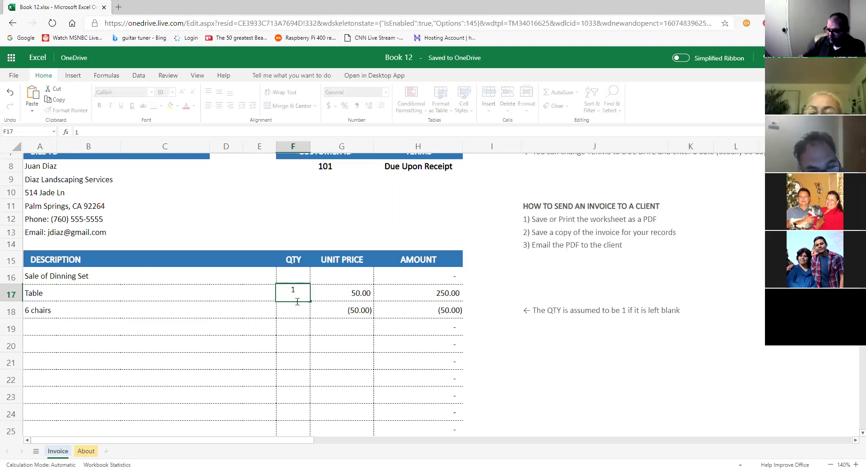
click(295, 312)
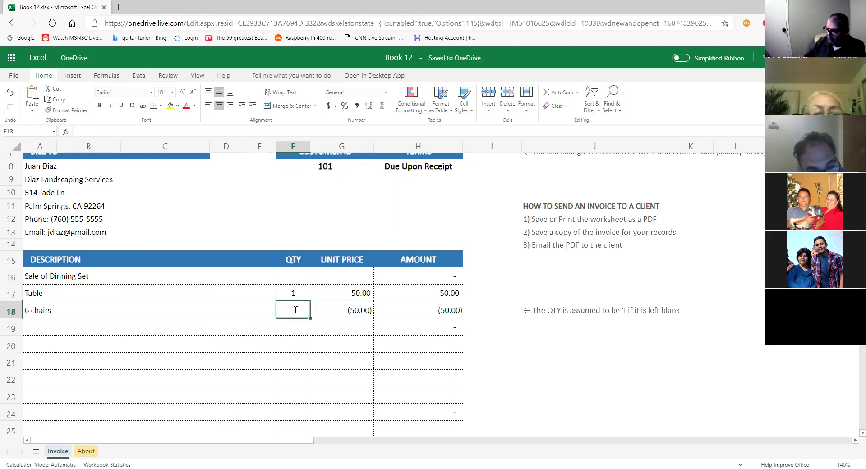
text(6)
click(345, 311)
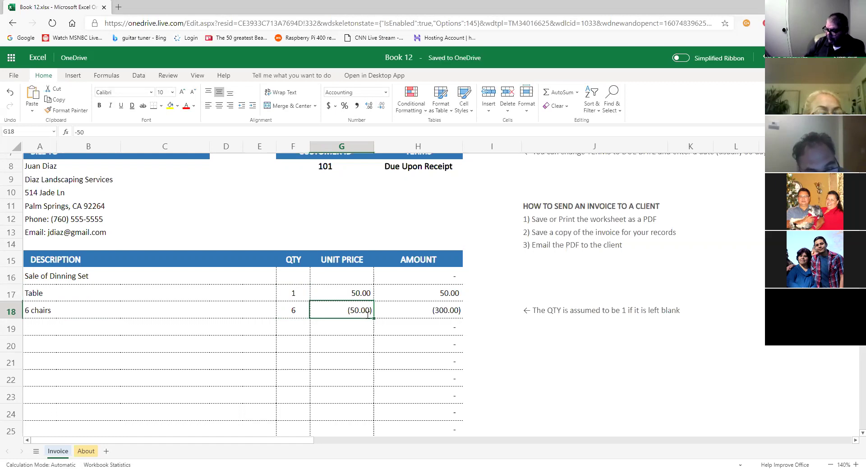
text(25)
key(Return)
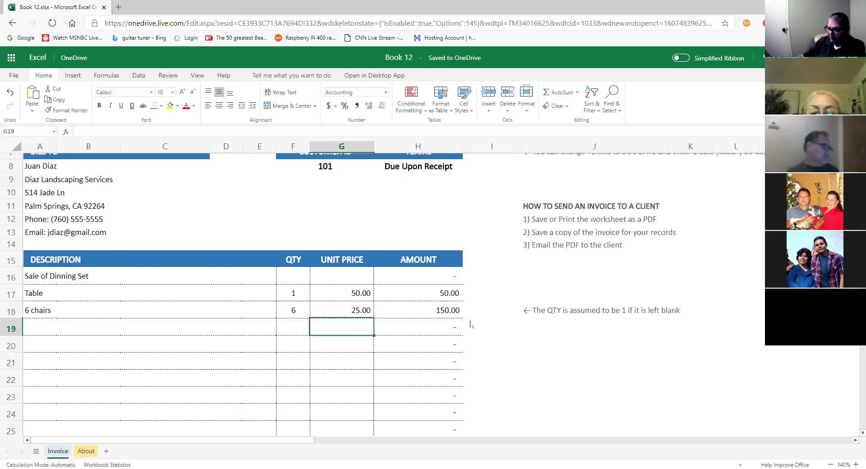
Overwrite the 8.50 tax amount with 0.
scroll(466, 336, down, 3)
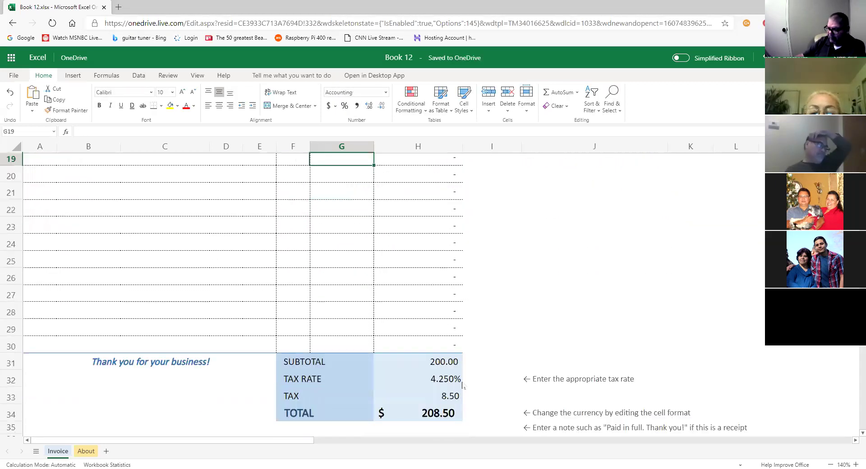
scroll(491, 378, up, 1)
scroll(491, 384, down, 1)
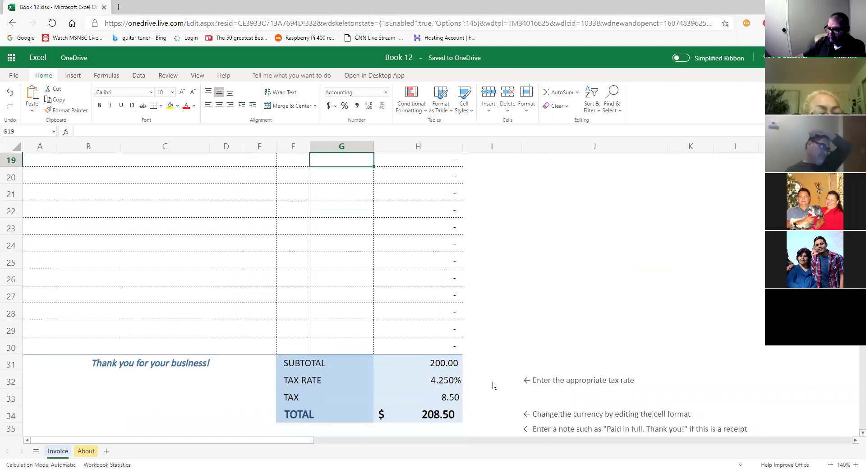
click(453, 401)
text(0)
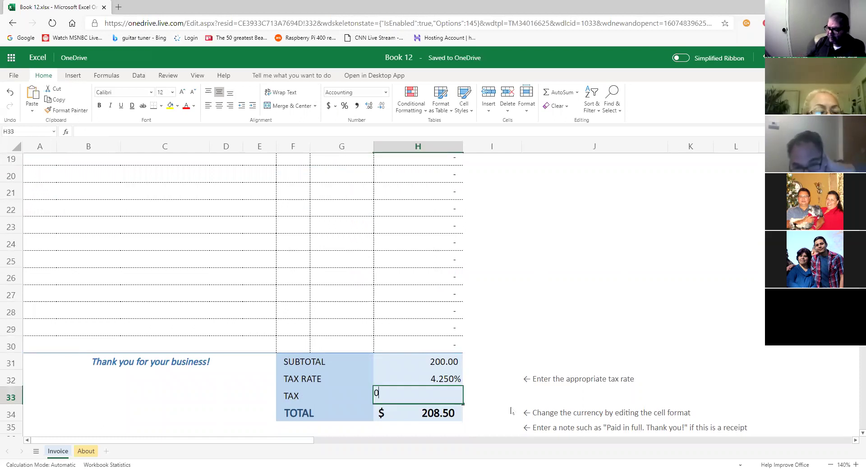
key(Return)
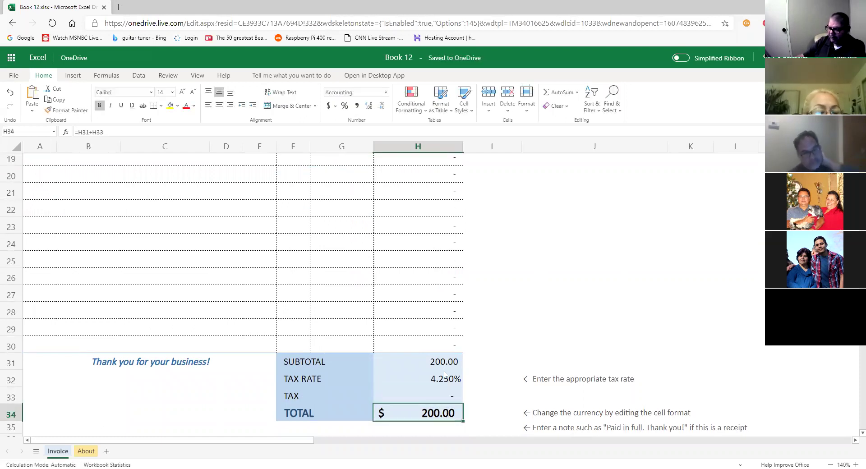
Clear the 4.25% tax rate, keeping the =H31*H32 tax formula, so the total is $200.00.
click(455, 397)
click(453, 383)
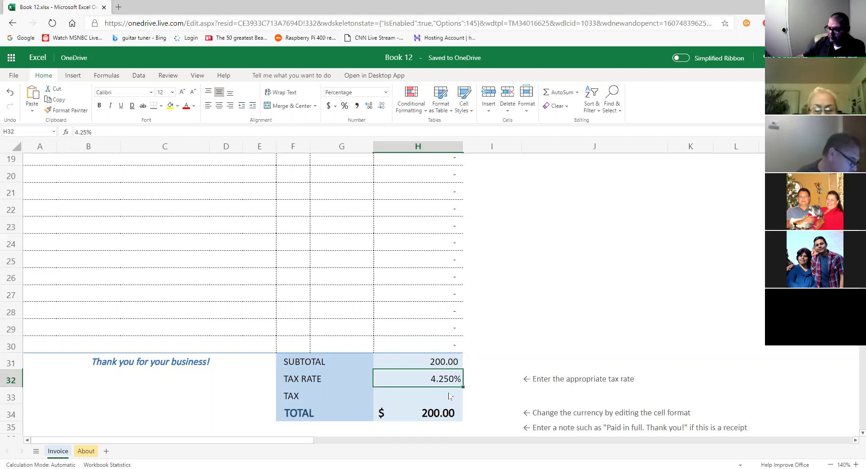
click(445, 400)
click(449, 384)
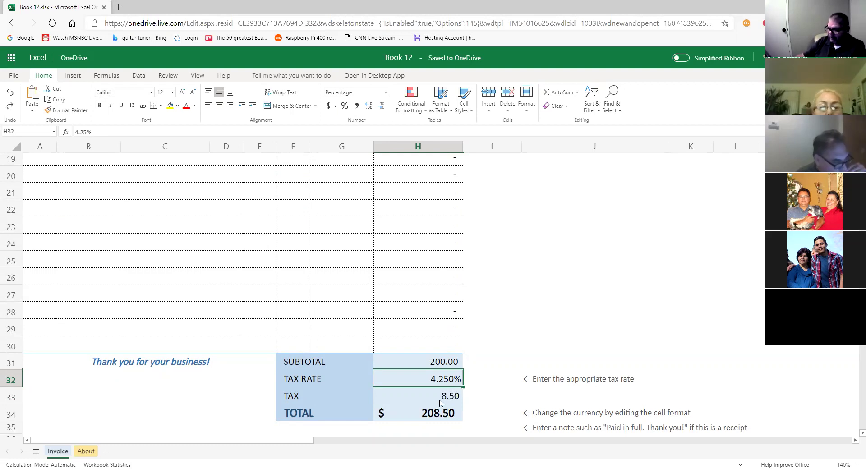
key(Down)
click(443, 382)
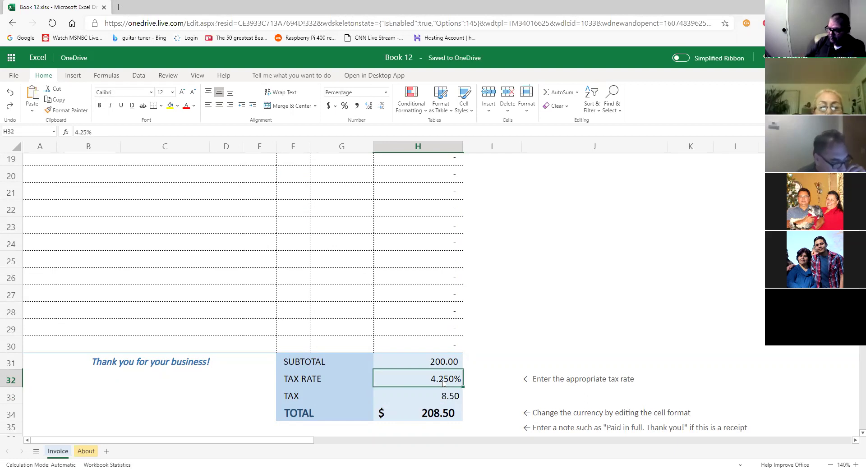
key(Delete)
key(Down)
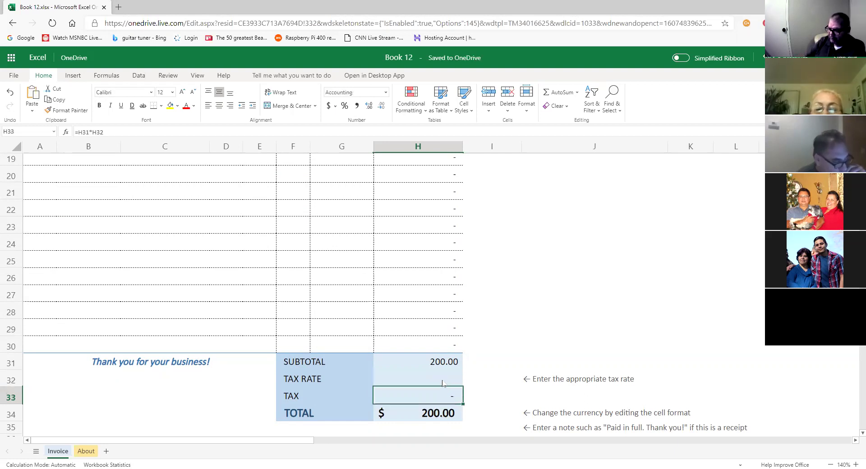
scroll(527, 366, up, 1)
scroll(522, 367, down, 1)
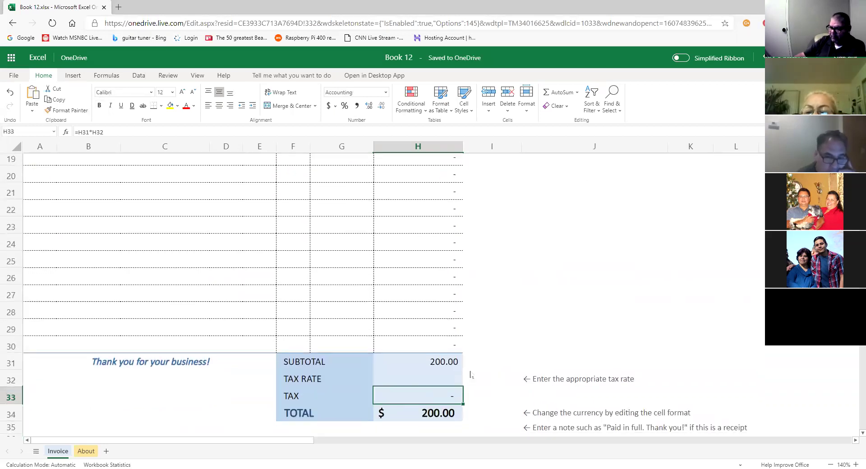
scroll(489, 375, up, 5)
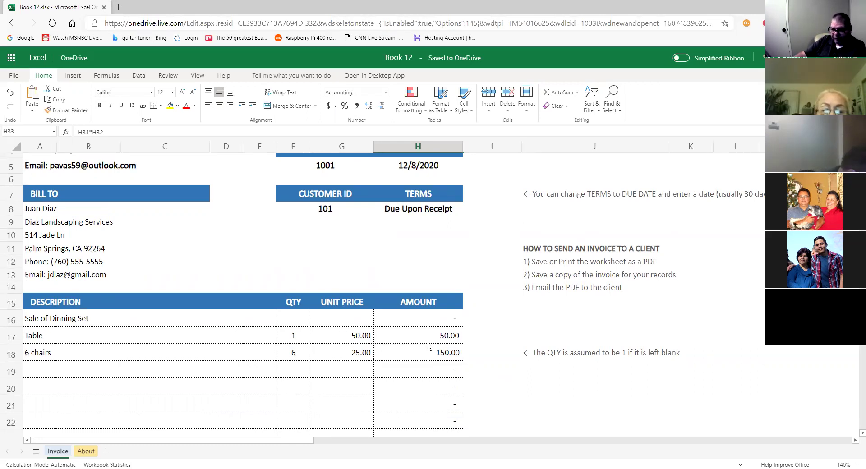
scroll(428, 348, down, 5)
scroll(411, 293, up, 2)
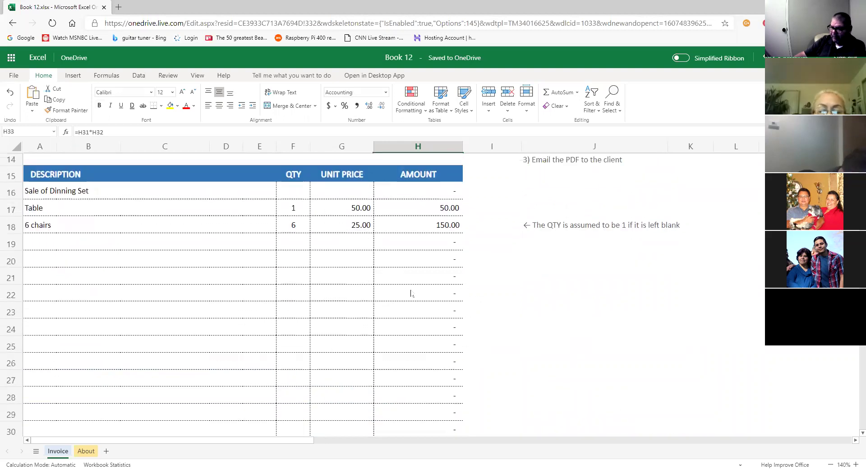
scroll(411, 293, up, 3)
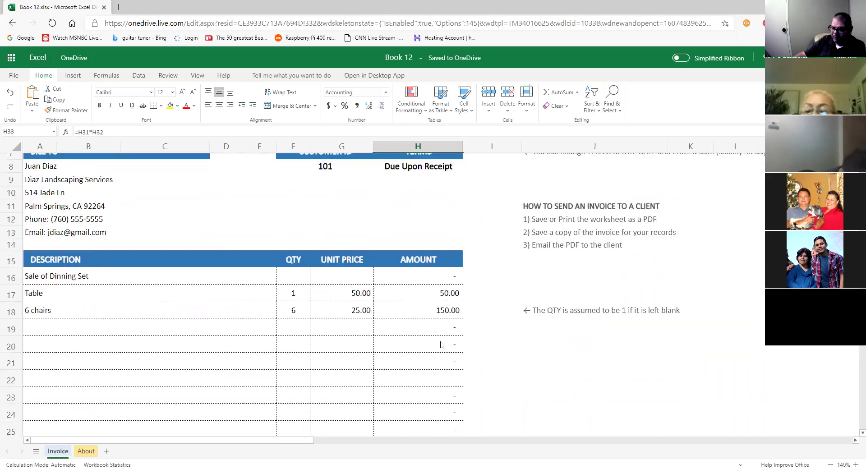
scroll(453, 364, up, 2)
scroll(453, 365, down, 4)
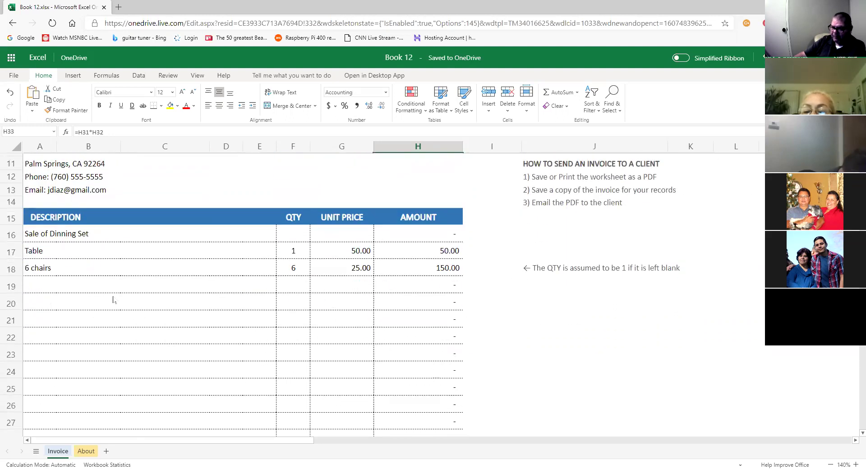
click(67, 288)
Add a Microwave line in row 19 with quantity 1, removing the automatic percent.
click(39, 291)
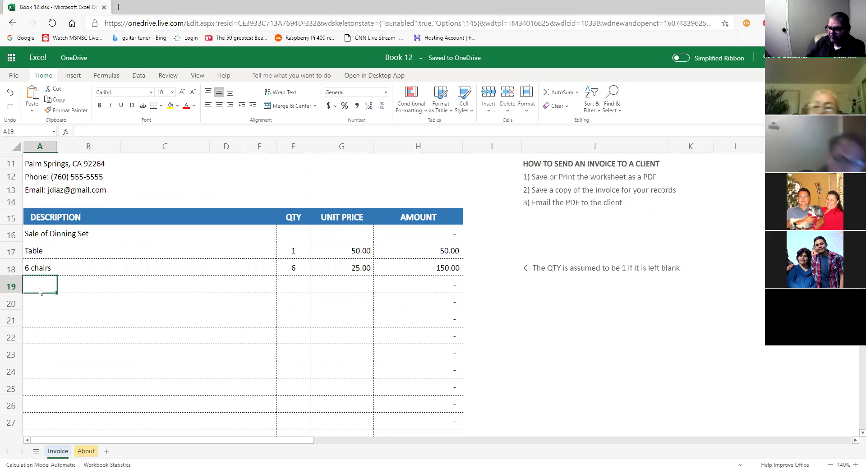
text(Micr)
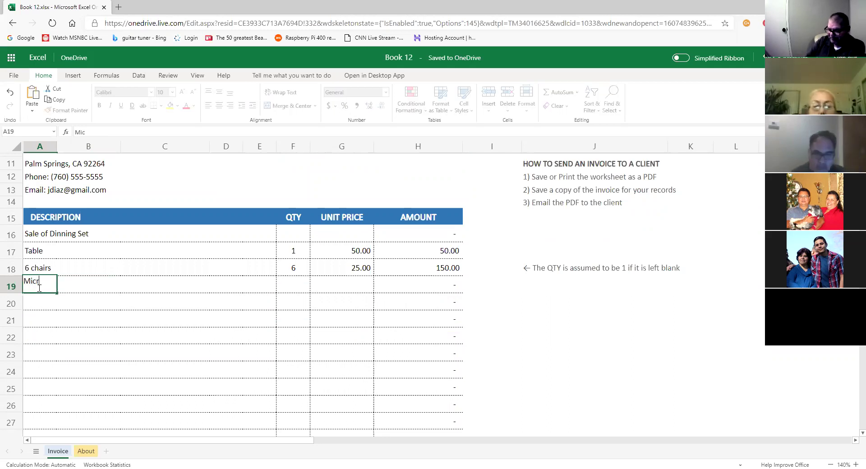
text(owave)
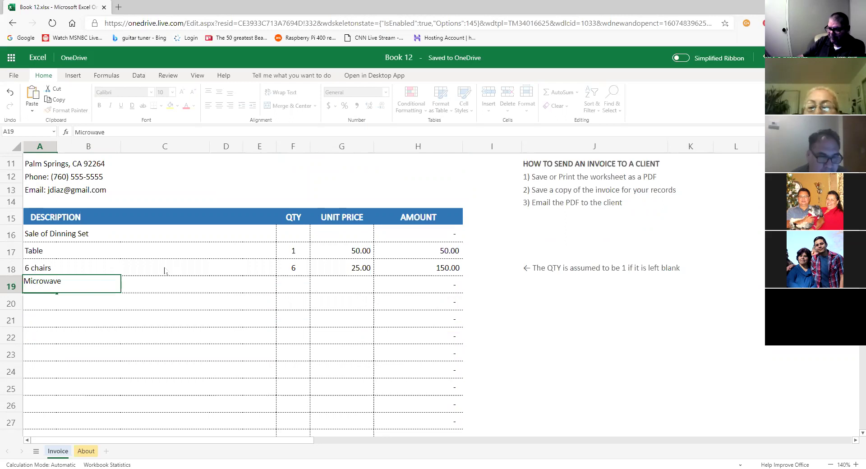
click(298, 287)
text(1)
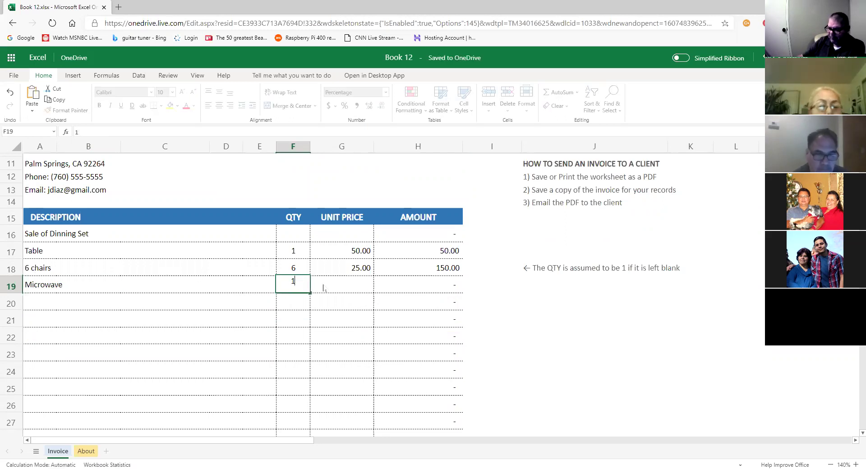
click(339, 290)
click(299, 288)
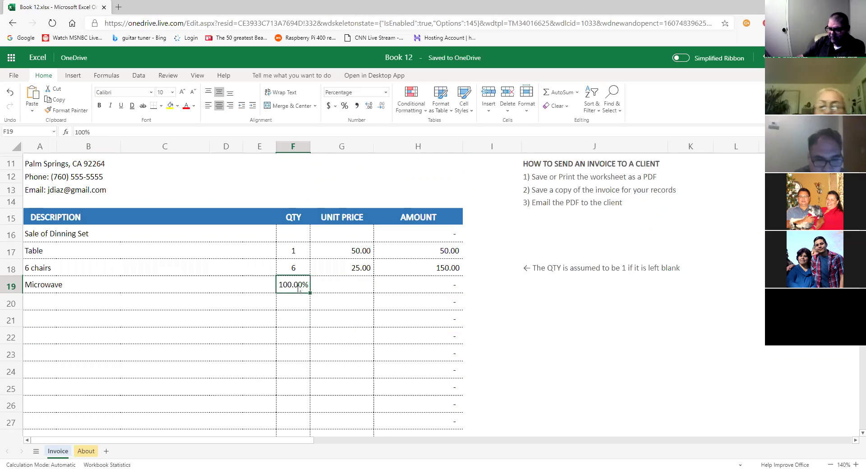
key(Delete)
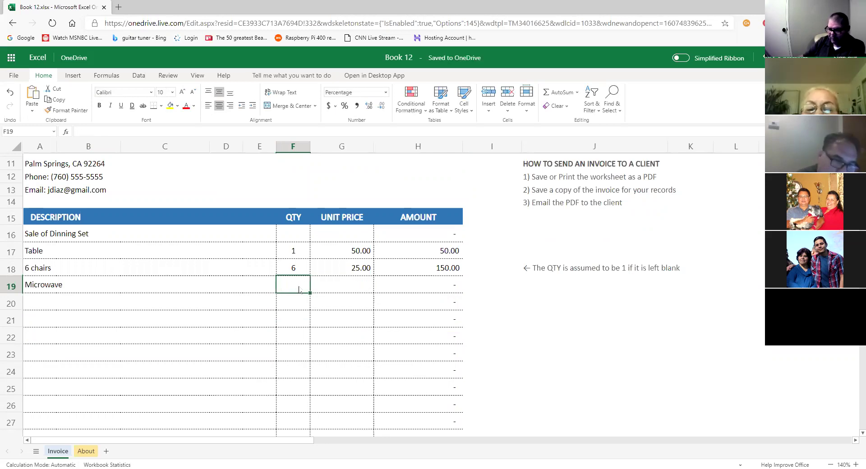
text(1)
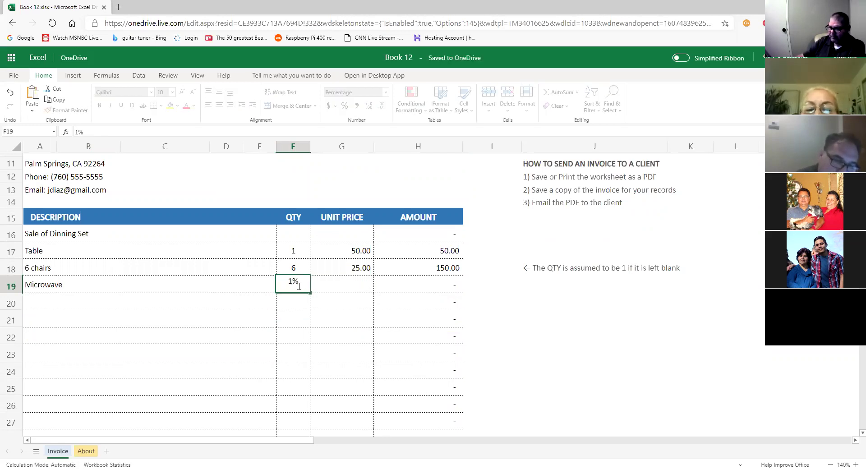
key(BackSpace)
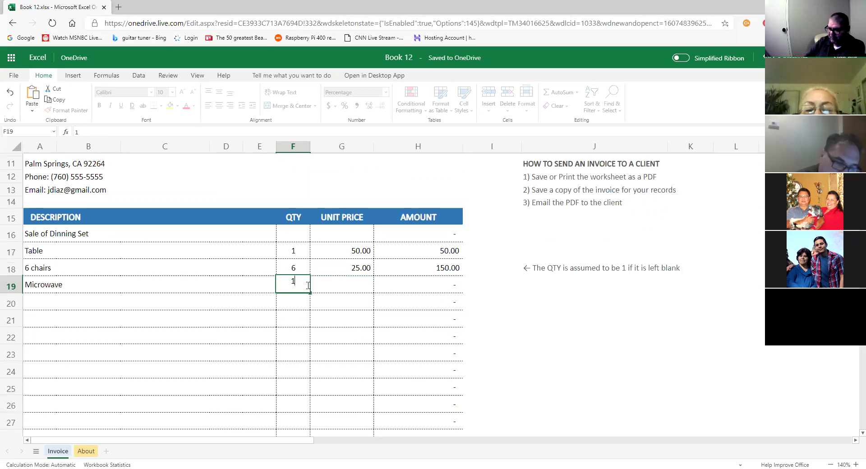
key(Return)
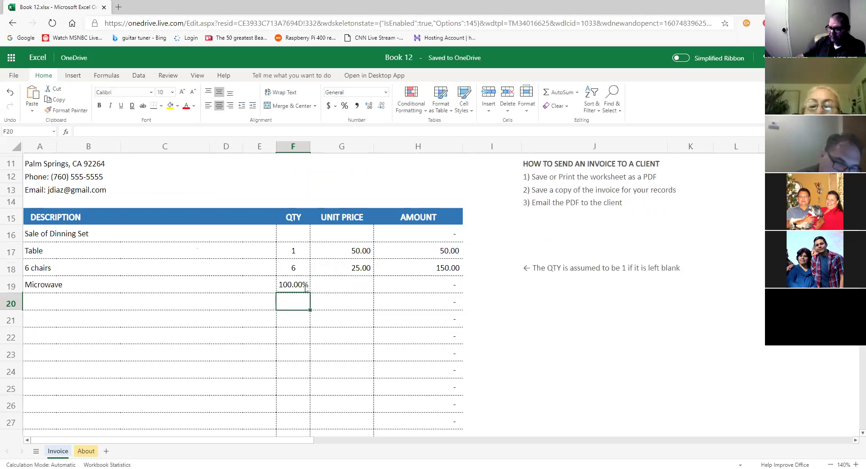
Format the Microwave quantity as General and set its unit price to 30.00.
click(305, 289)
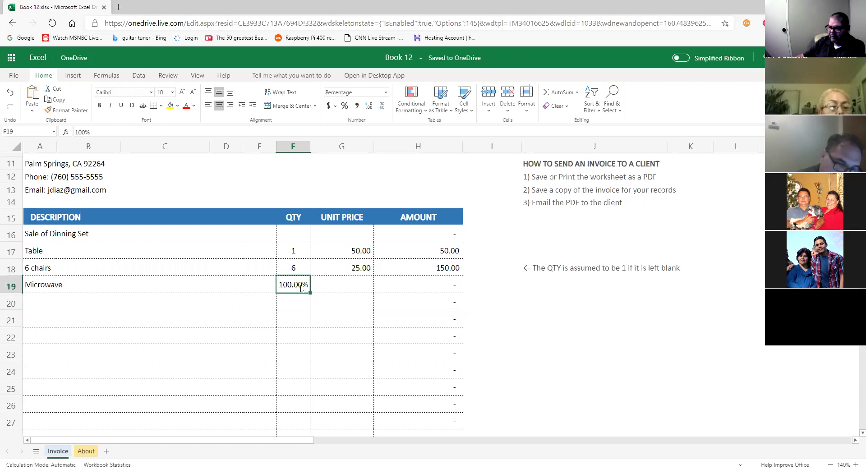
click(386, 92)
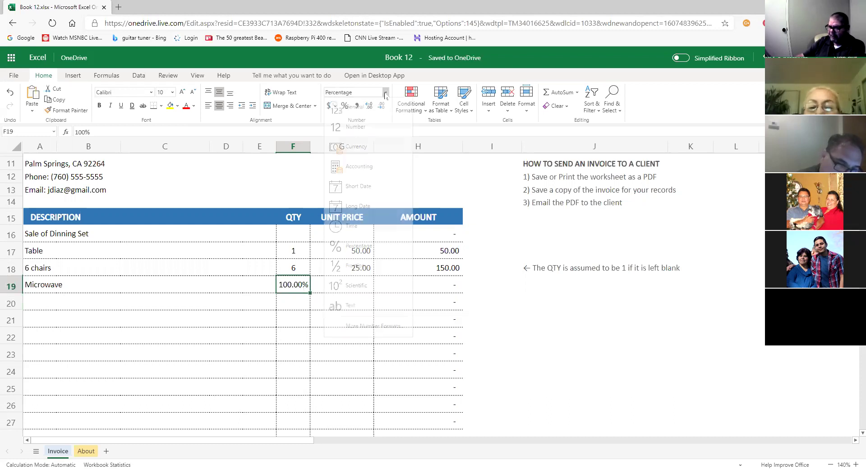
click(367, 109)
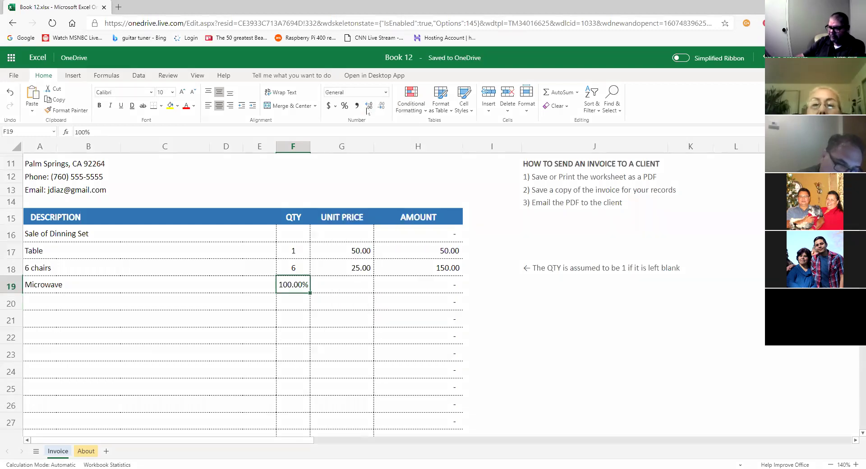
click(357, 289)
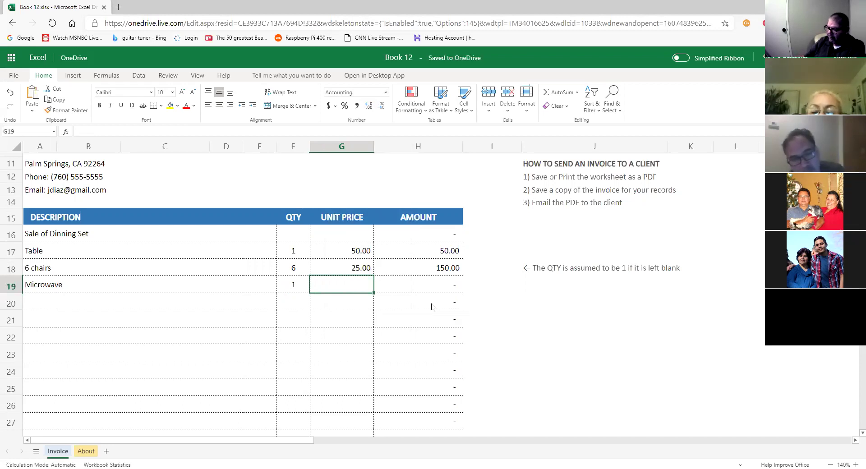
text(30)
key(Return)
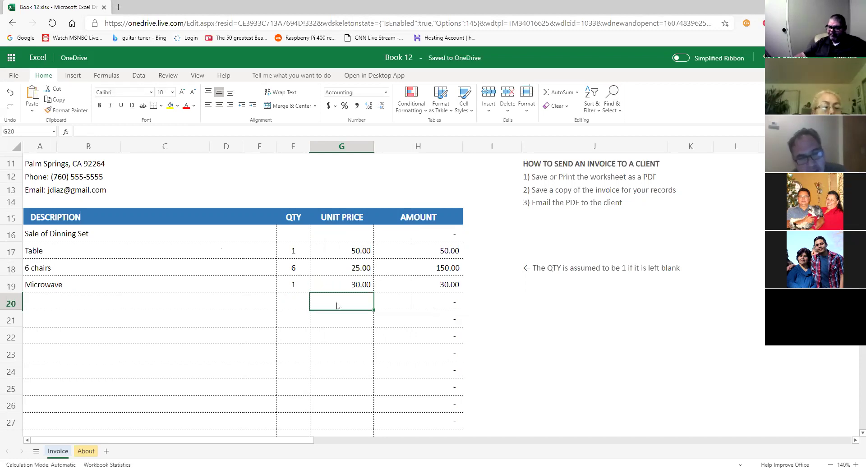
scroll(329, 307, down, 3)
scroll(313, 333, up, 3)
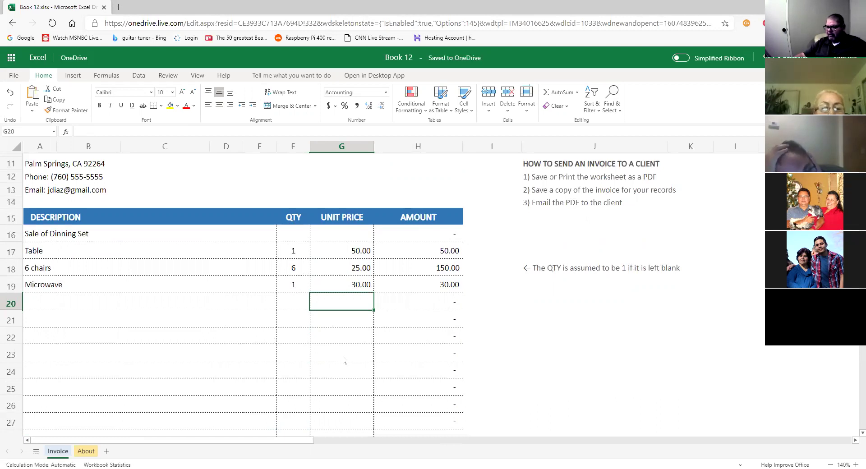
scroll(343, 359, up, 3)
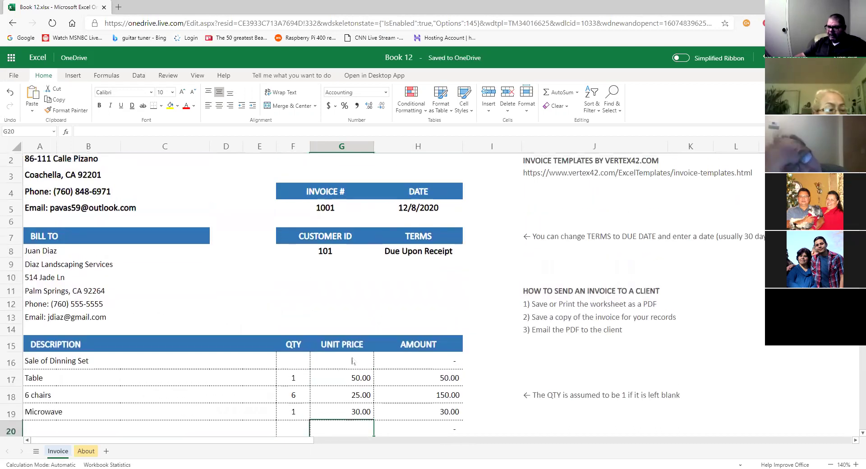
scroll(353, 359, up, 1)
scroll(353, 359, down, 2)
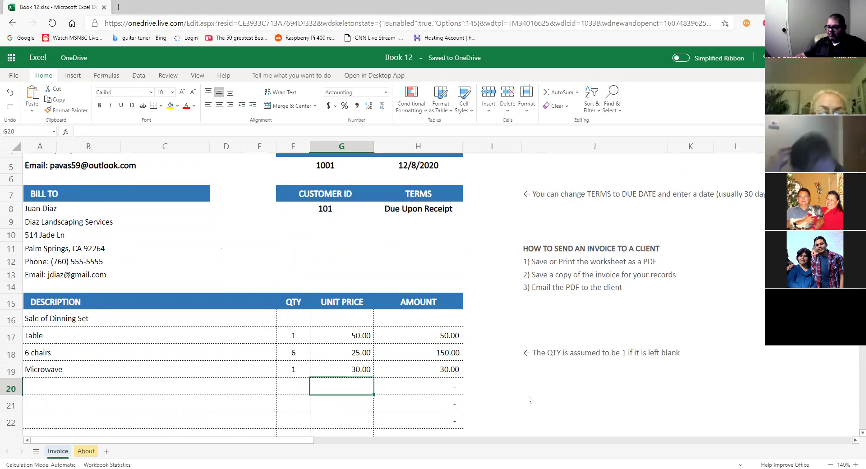
scroll(528, 400, down, 2)
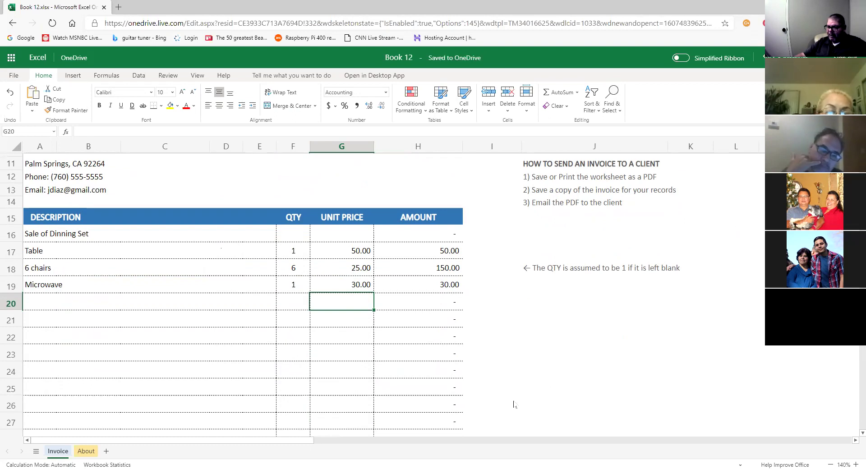
scroll(501, 415, down, 1)
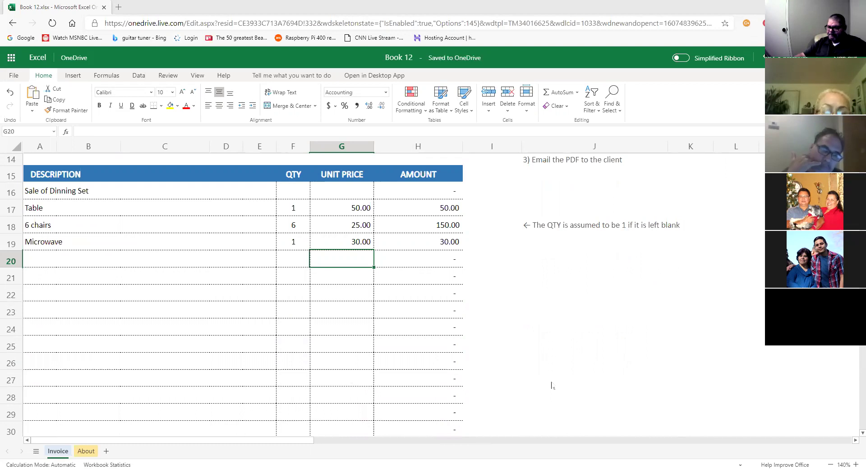
scroll(436, 369, up, 1)
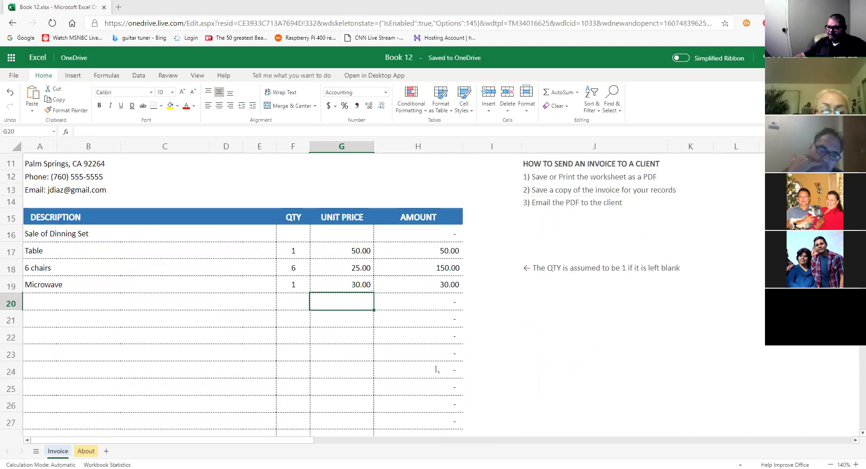
scroll(437, 369, up, 2)
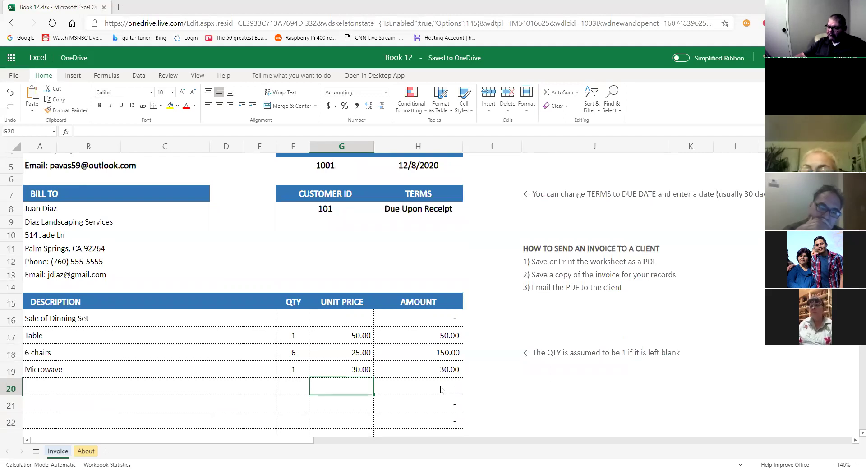
scroll(441, 389, up, 3)
scroll(508, 380, down, 1)
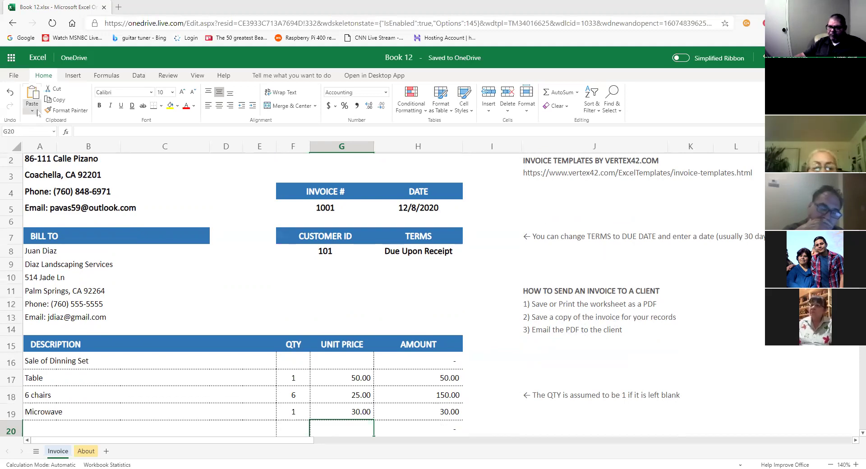
Download a copy of the workbook, then delete the downloaded file.
click(16, 79)
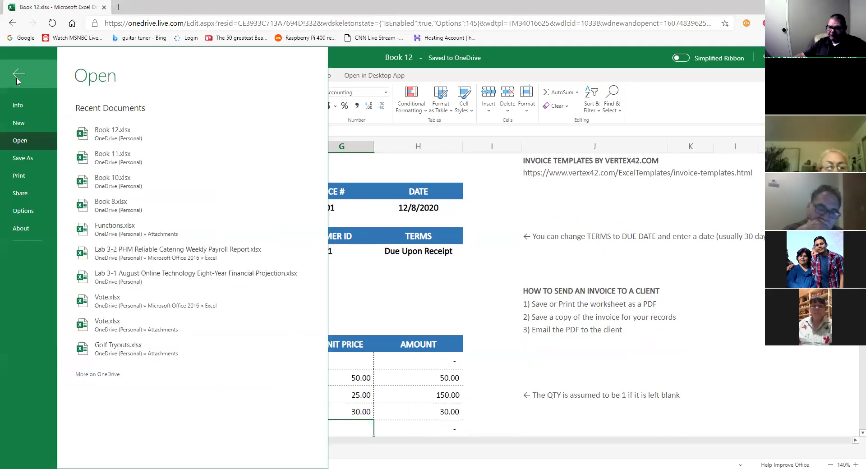
click(27, 158)
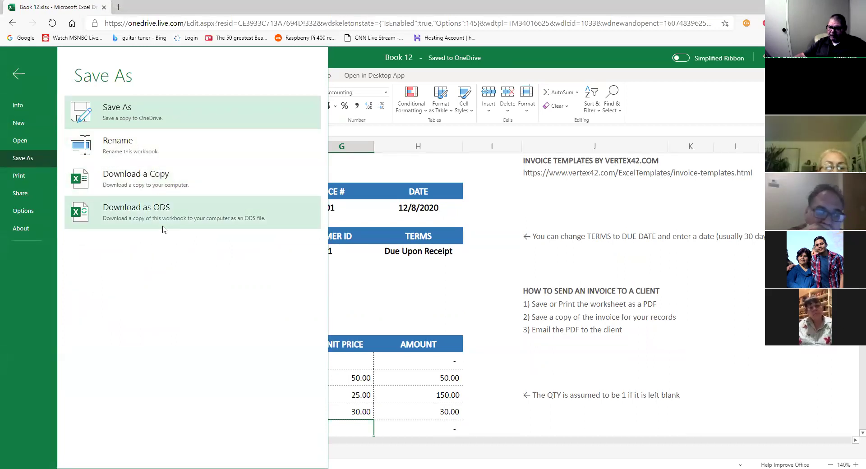
click(161, 185)
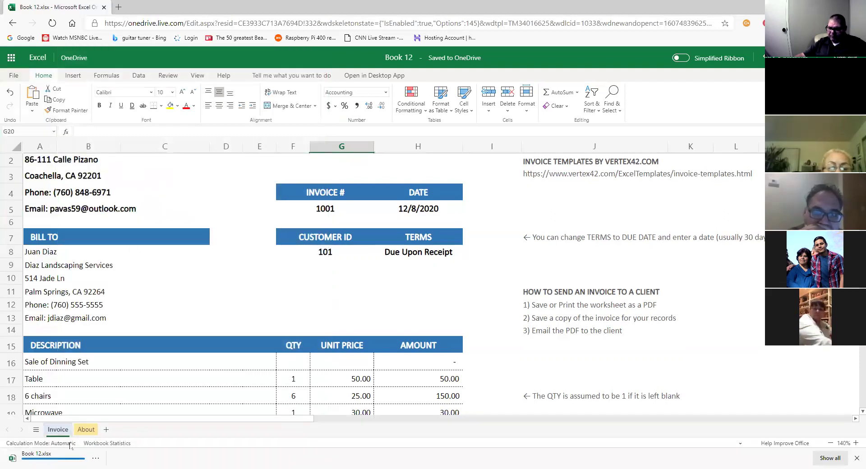
click(95, 457)
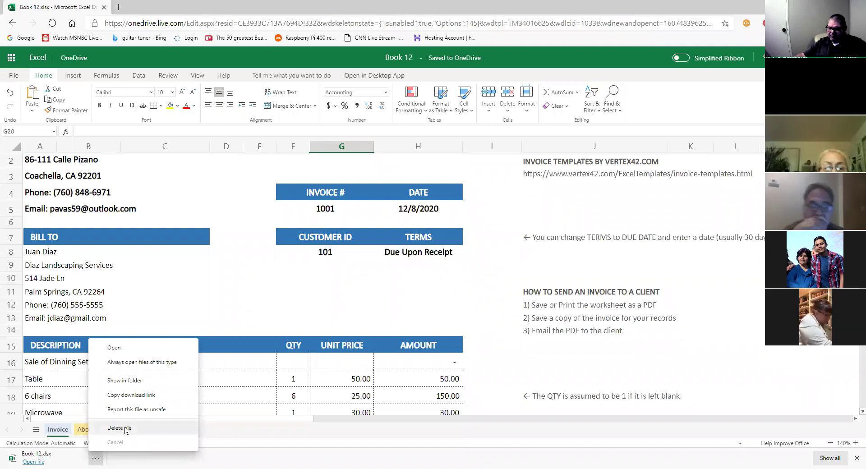
click(125, 429)
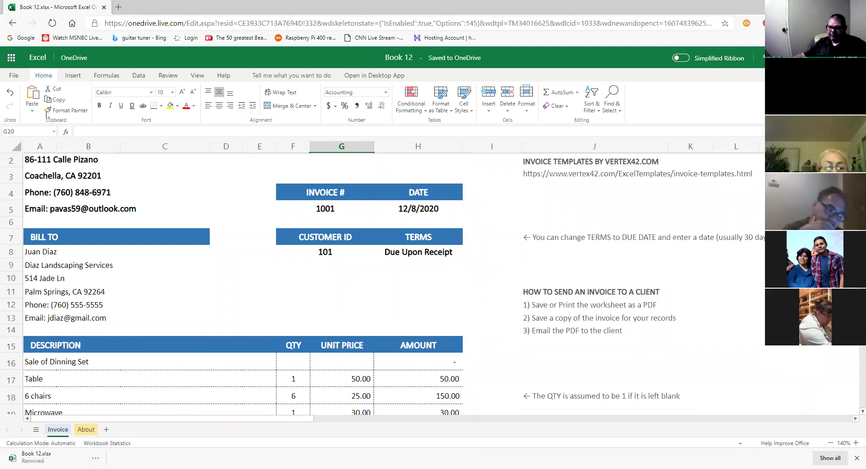
Bring up the Print Settings for the invoice.
click(14, 76)
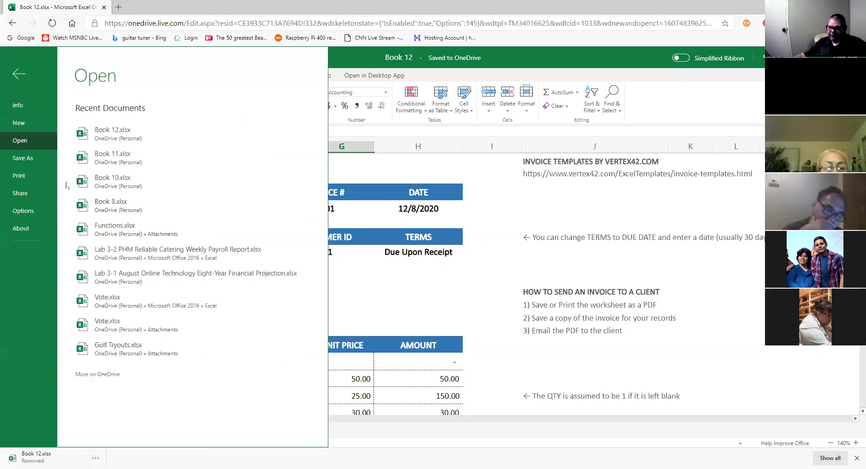
click(31, 156)
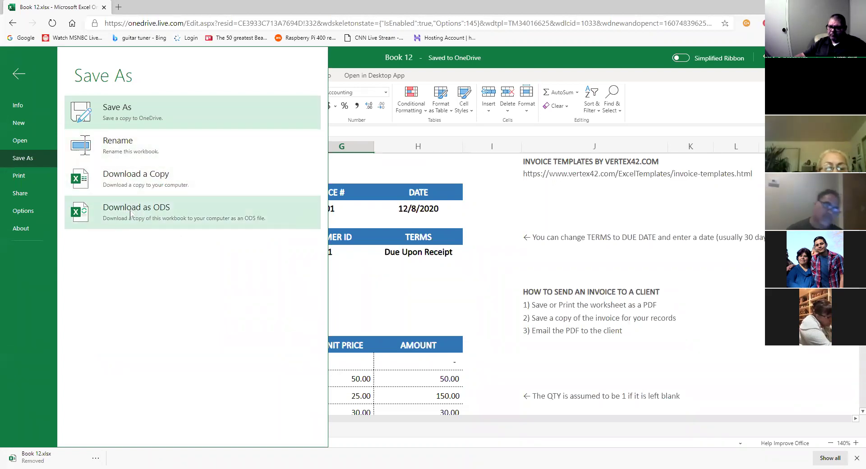
click(23, 176)
click(190, 112)
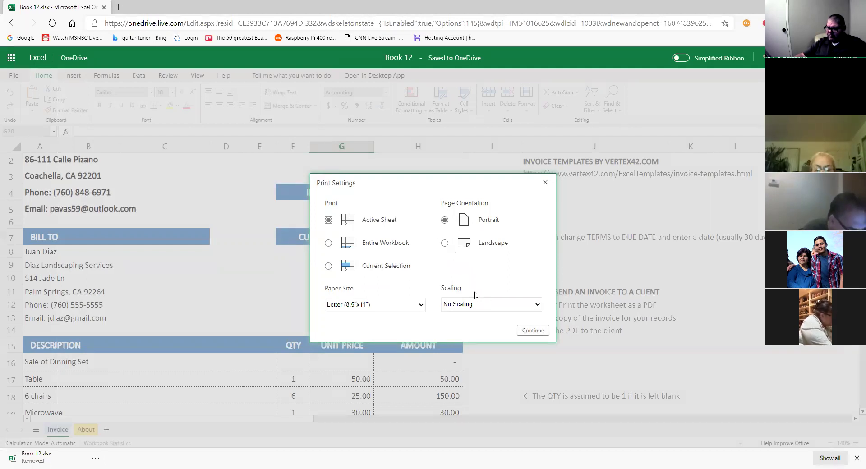
Continue to the browser print dialog, keep the Save as PDF printer, review the preview, and cancel.
click(537, 333)
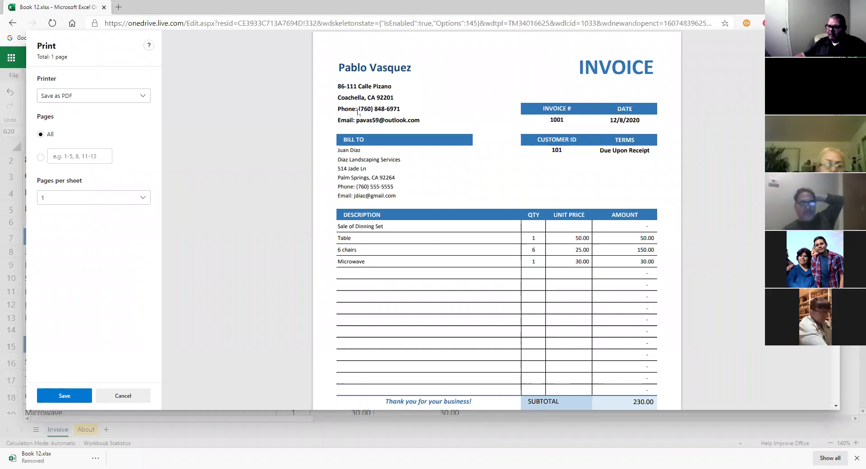
mouse_move(88, 128)
mouse_down()
mouse_move(105, 98)
mouse_move(60, 82)
mouse_move(32, 102)
mouse_move(63, 120)
mouse_move(108, 118)
mouse_up()
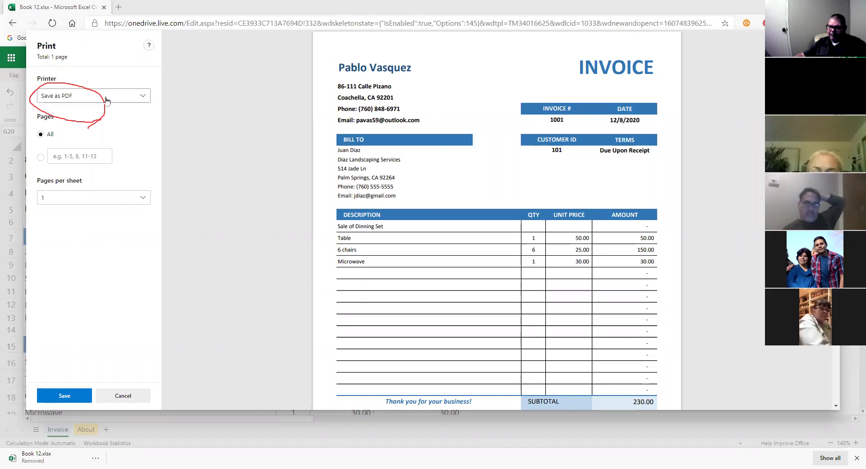
click(146, 103)
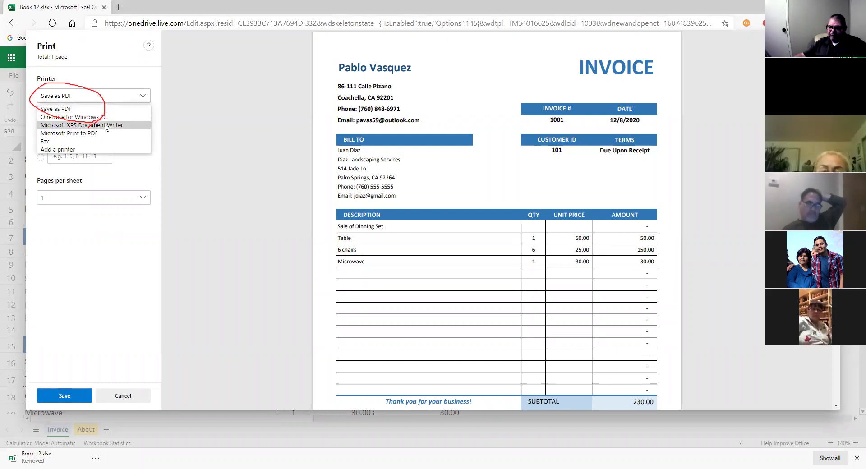
click(72, 110)
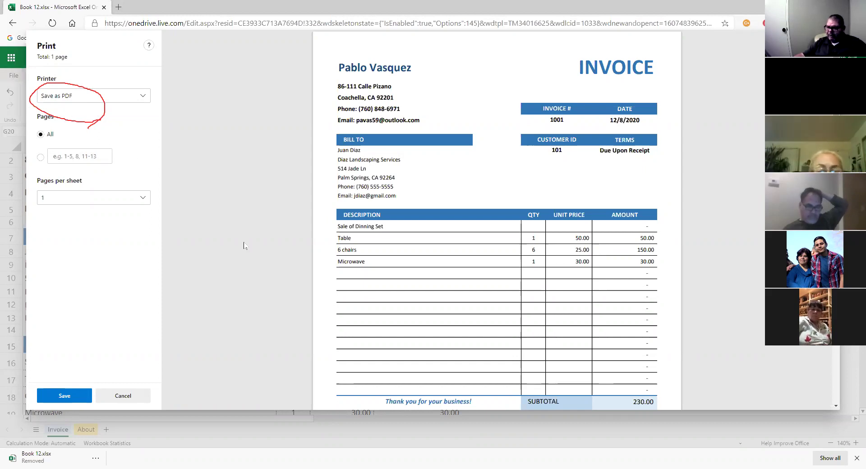
scroll(510, 291, down, 3)
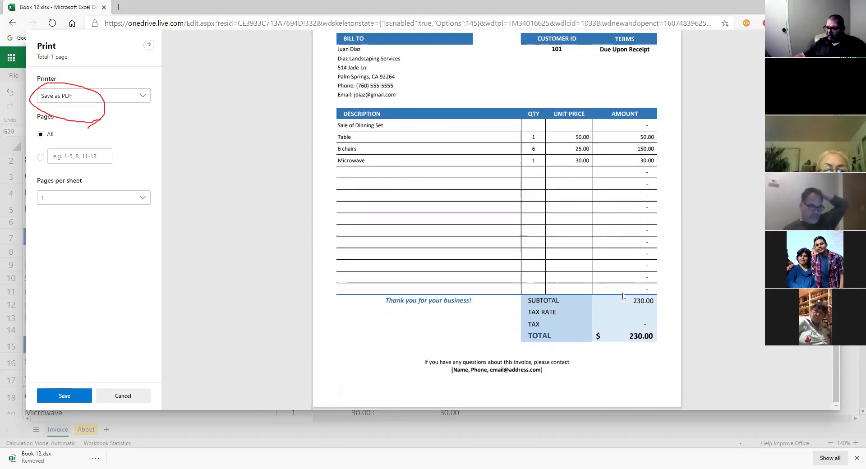
scroll(659, 305, up, 3)
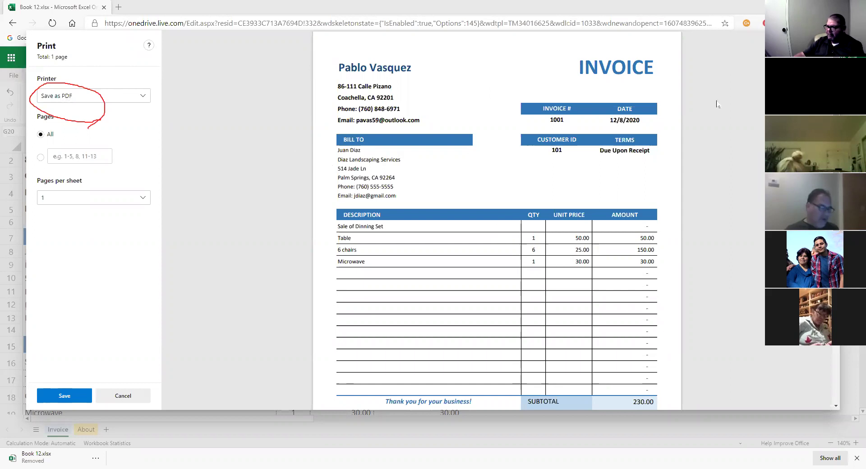
click(123, 397)
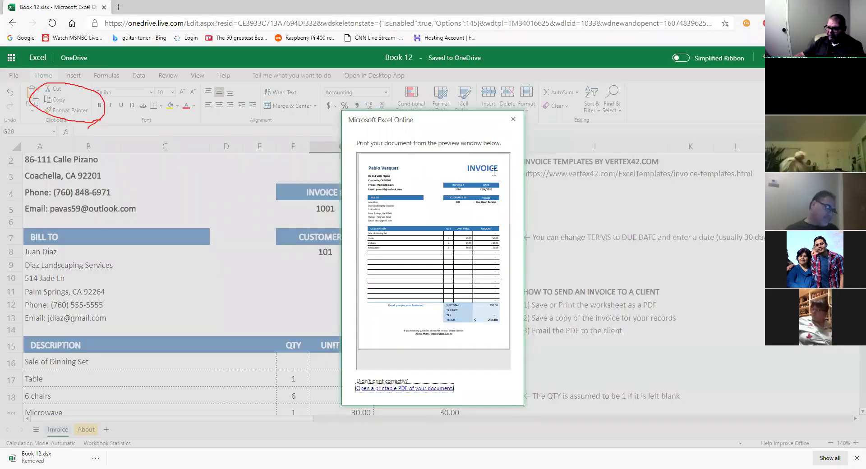
Close Excel's print preview to return to the invoice sheet.
click(512, 119)
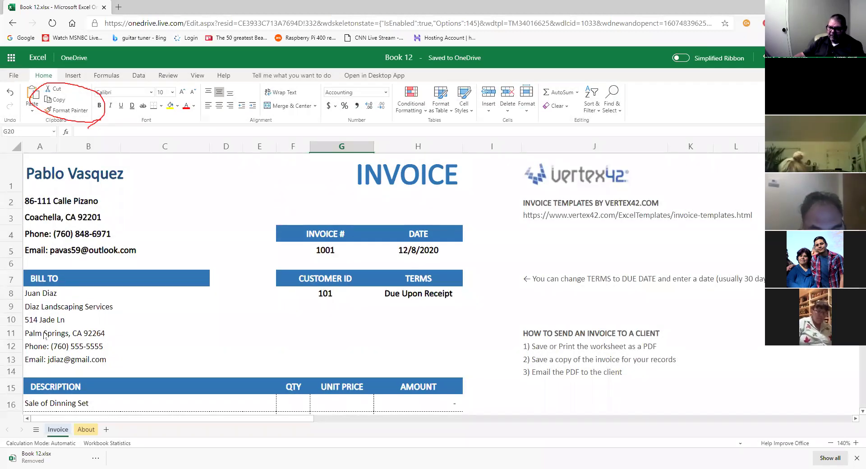
scroll(258, 347, down, 3)
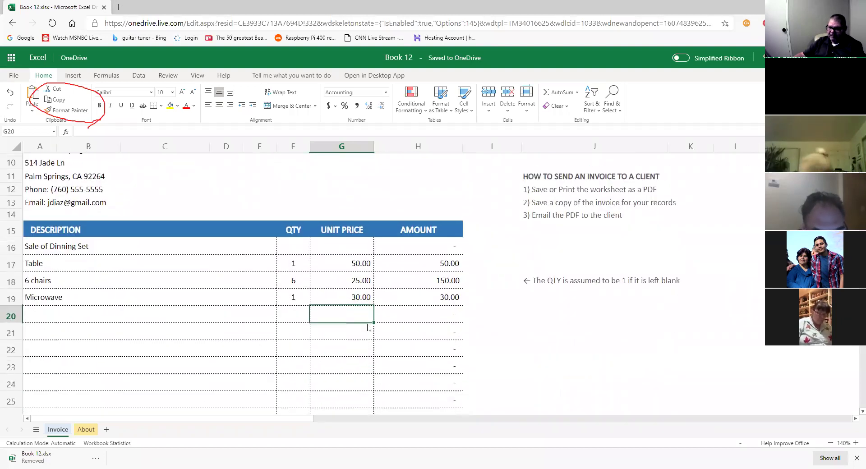
scroll(367, 328, up, 3)
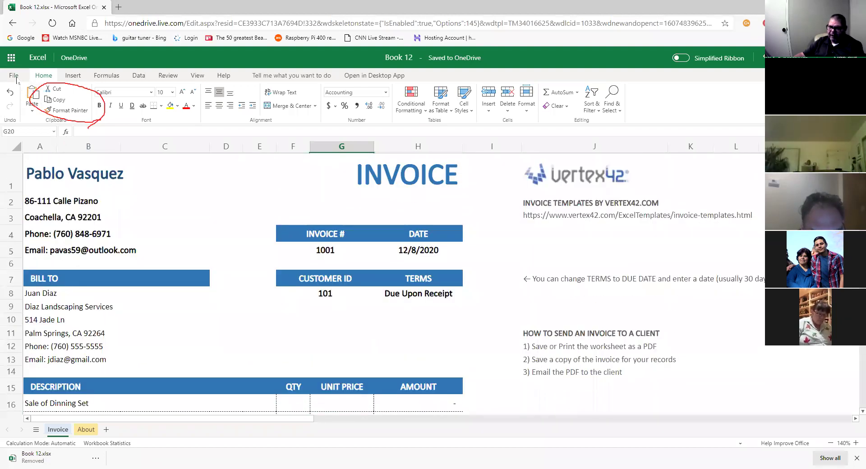
Start saving a copy of the workbook to OneDrive, then cancel it.
click(16, 77)
click(32, 159)
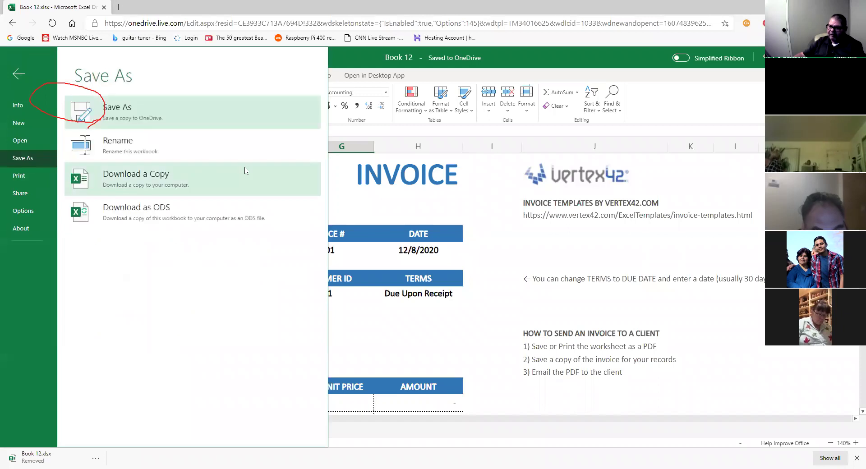
click(170, 117)
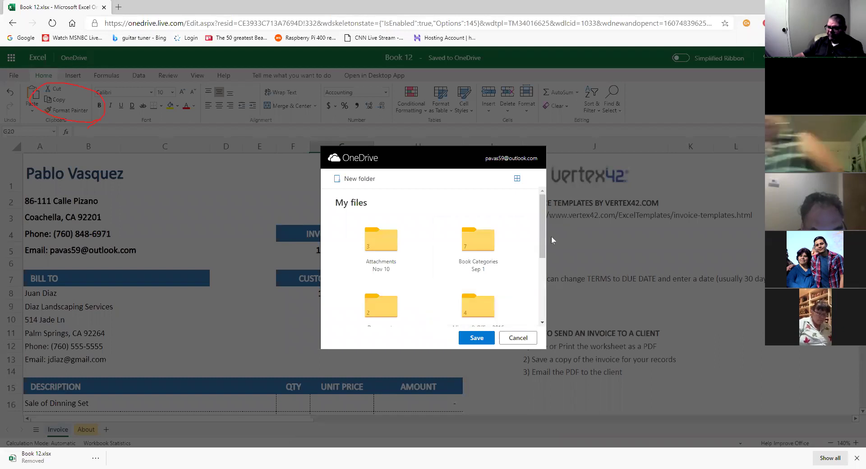
click(522, 338)
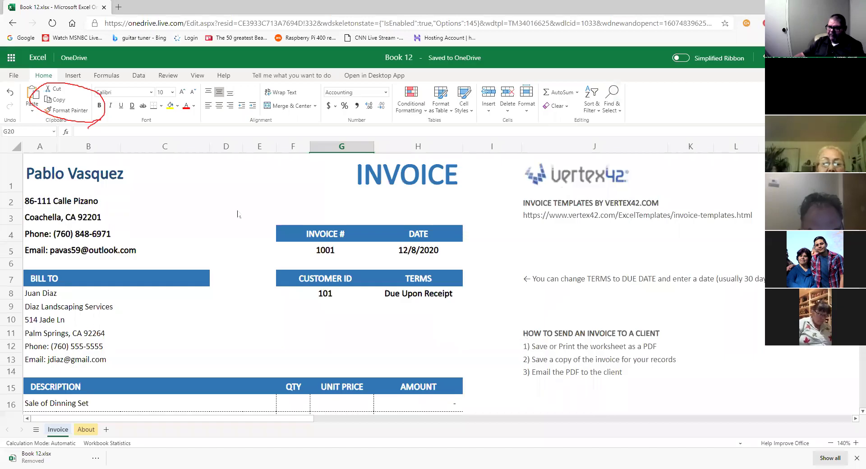
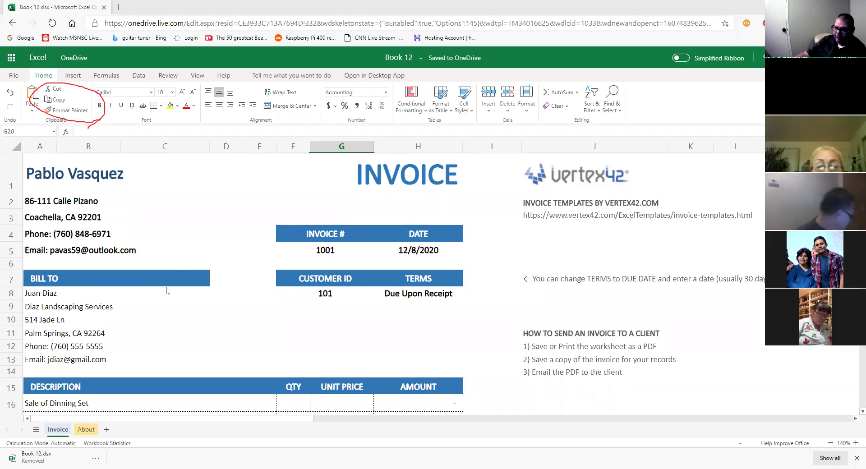
Scroll down the invoice and select the contact placeholder line in A38.
click(336, 256)
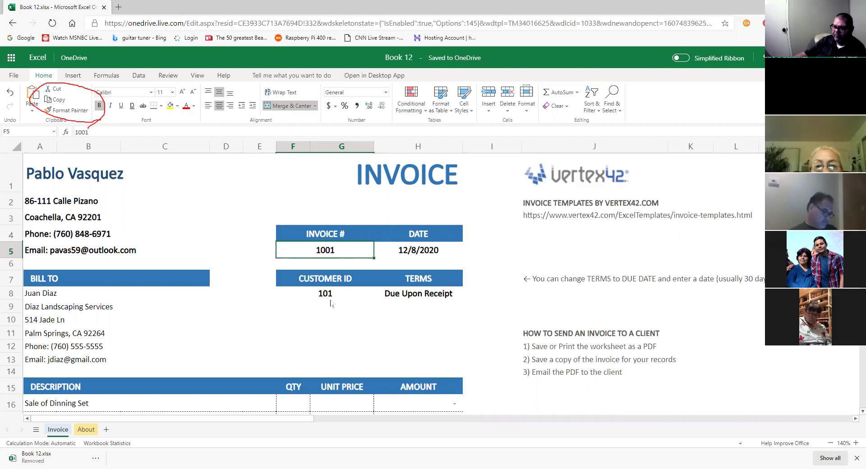
scroll(330, 304, down, 7)
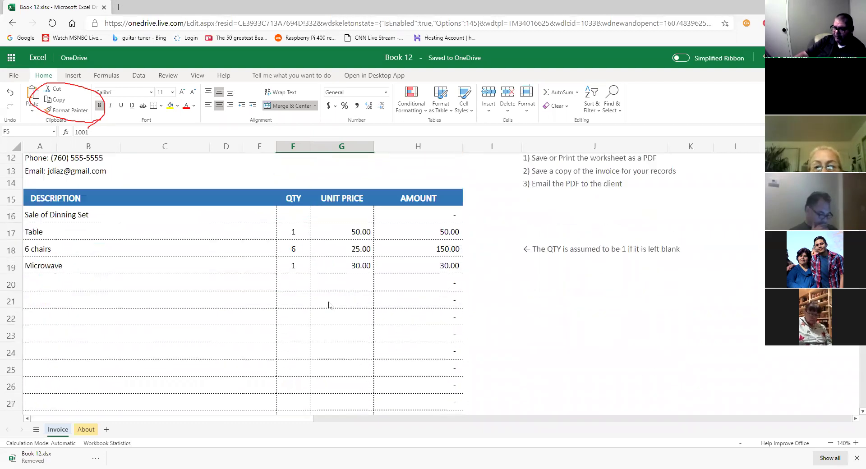
scroll(327, 306, up, 7)
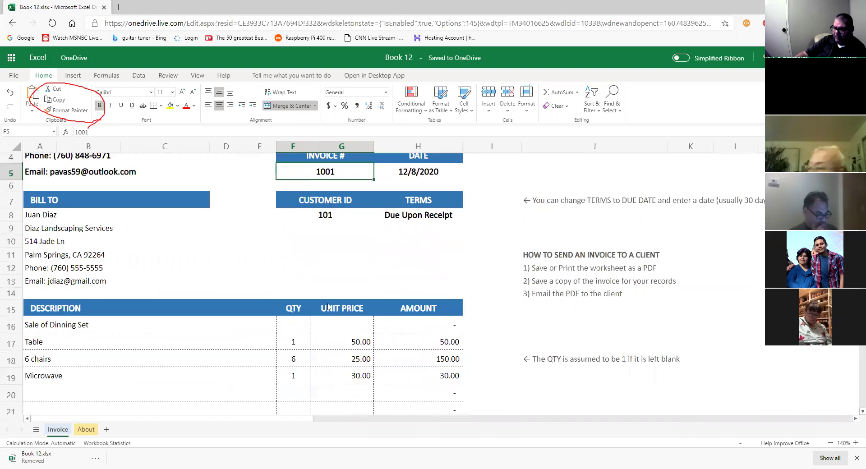
scroll(328, 307, down, 3)
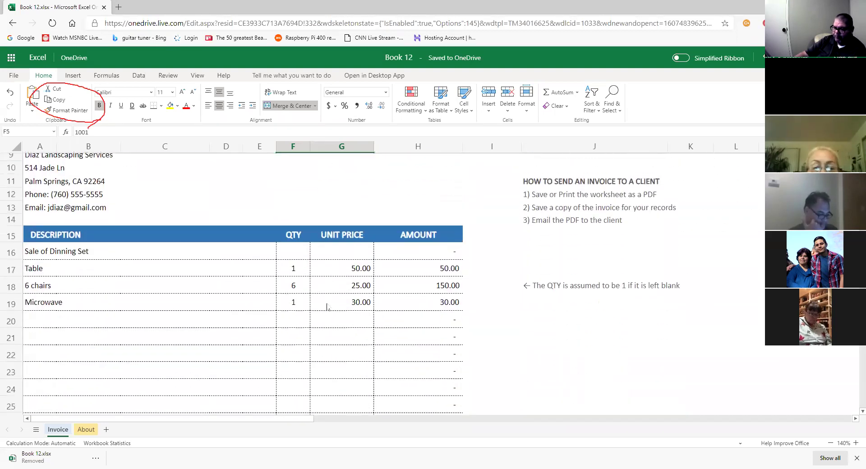
scroll(328, 306, up, 3)
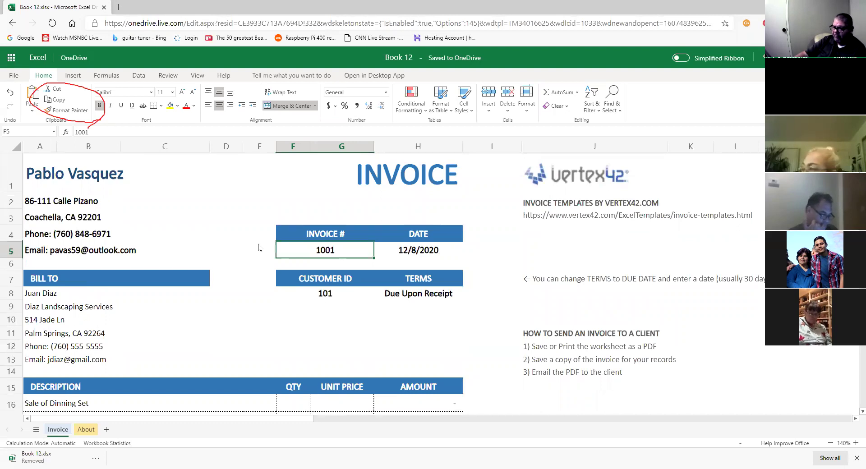
scroll(276, 300, down, 3)
scroll(279, 299, up, 2)
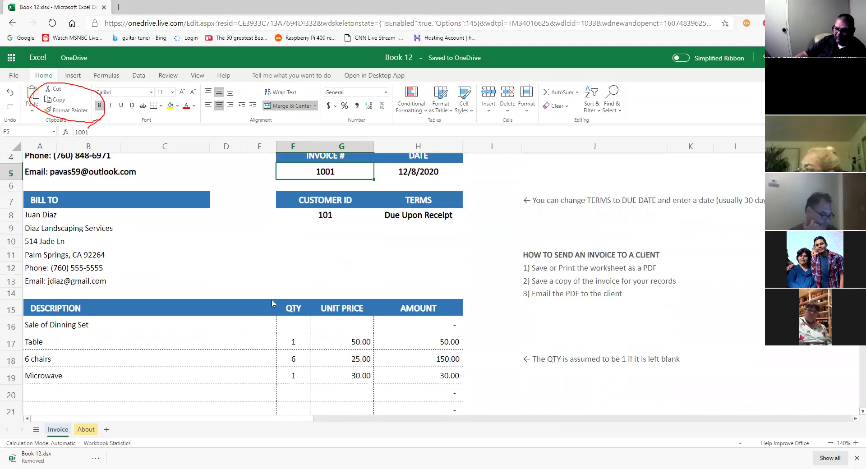
scroll(272, 299, down, 4)
scroll(271, 306, down, 5)
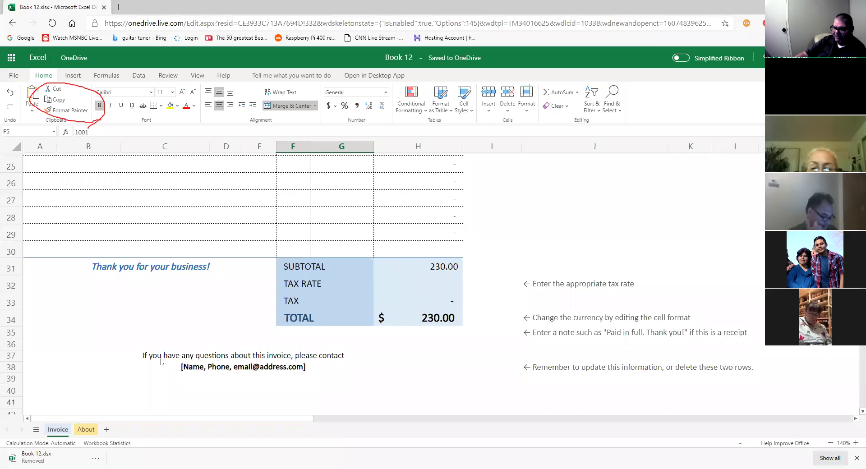
click(278, 373)
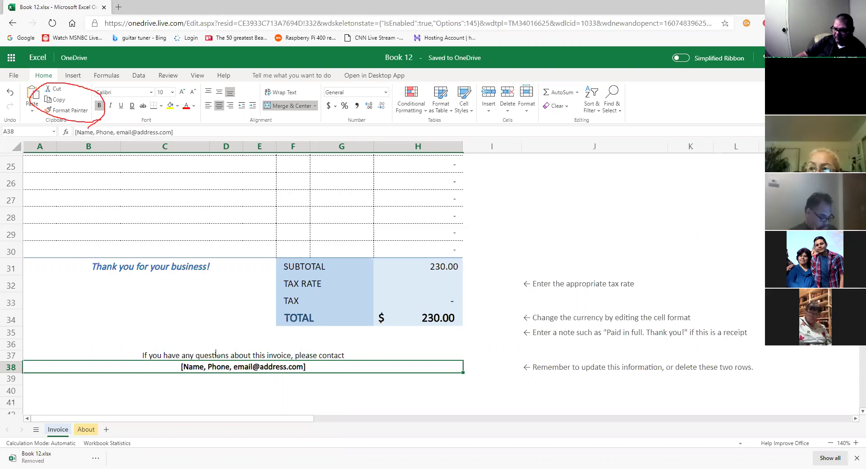
Edit A38 to remove the Name and email placeholders, leaving 'Phone:' followed by the business phone number.
double_click(203, 367)
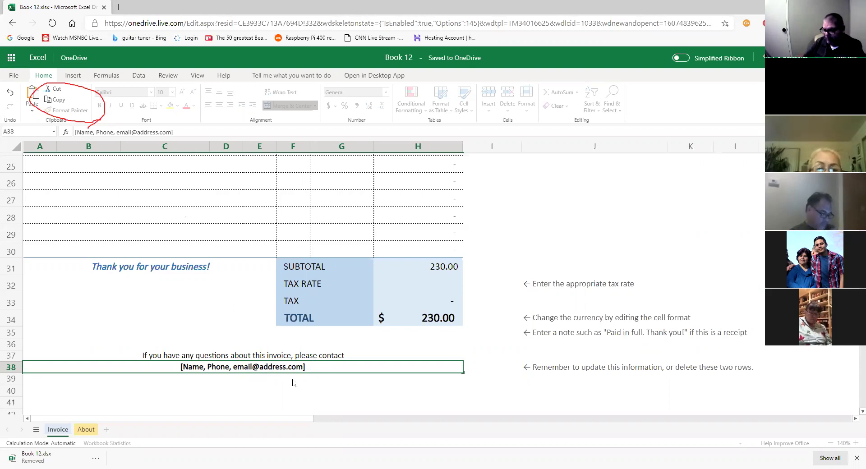
key(BackSpace)
key(BackSpace)
key(BackSpace)
key(BackSpace)
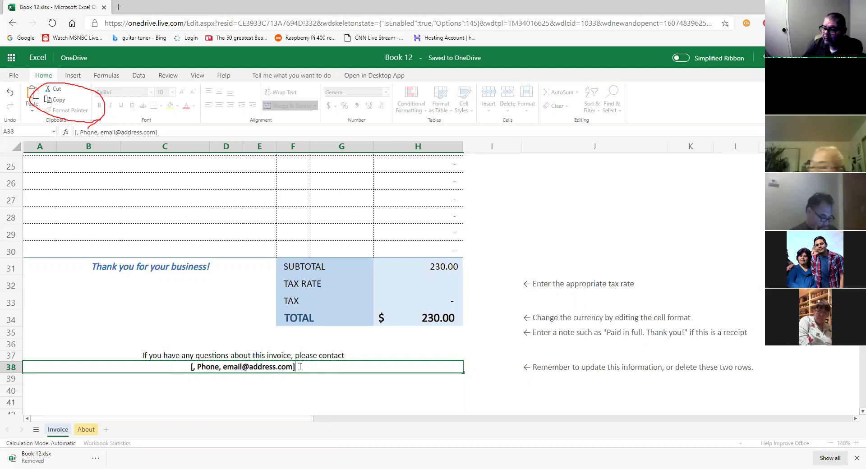
drag(293, 367, 190, 368)
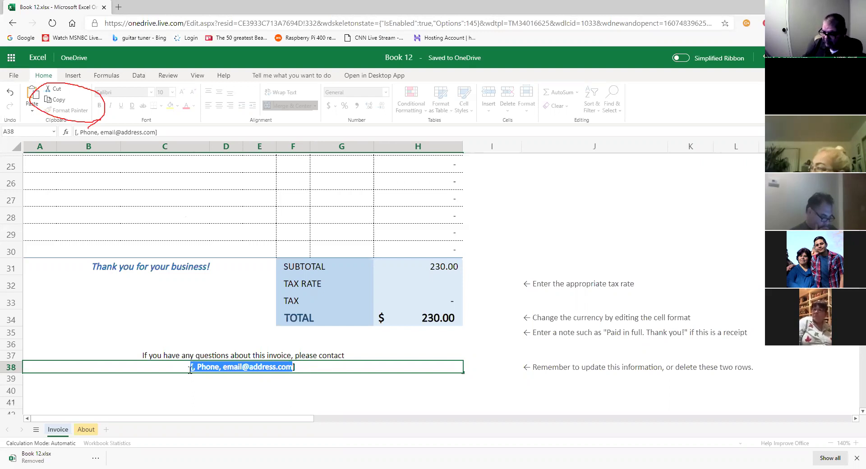
click(214, 384)
key(BackSpace)
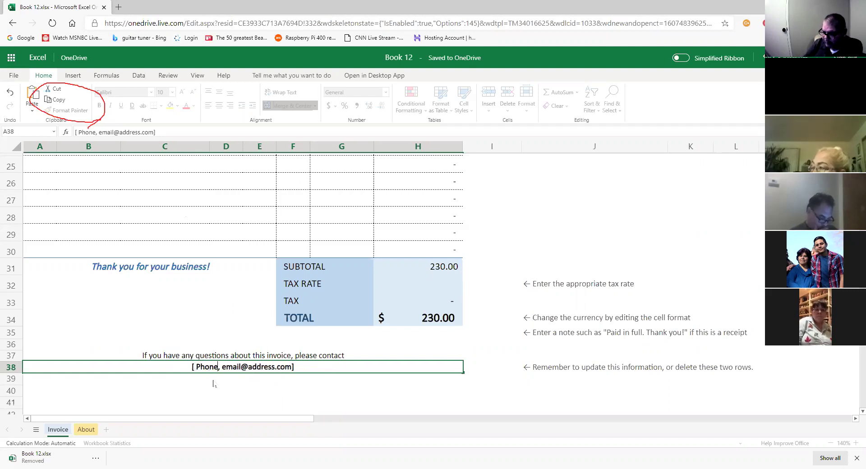
text(:)
key(Delete)
key(Delete)
key(Delete)
key(Delete)
key(Delete)
key(Delete)
key(Delete)
key(Delete)
key(Delete)
key(Delete)
key(Delete)
key(Delete)
key(Delete)
key(Delete)
key(Delete)
key(Delete)
key(Delete)
key(Delete)
key(Delete)
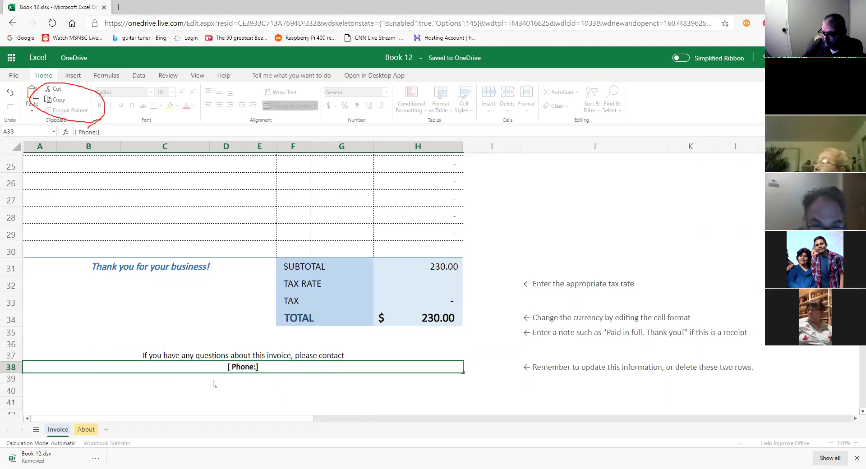
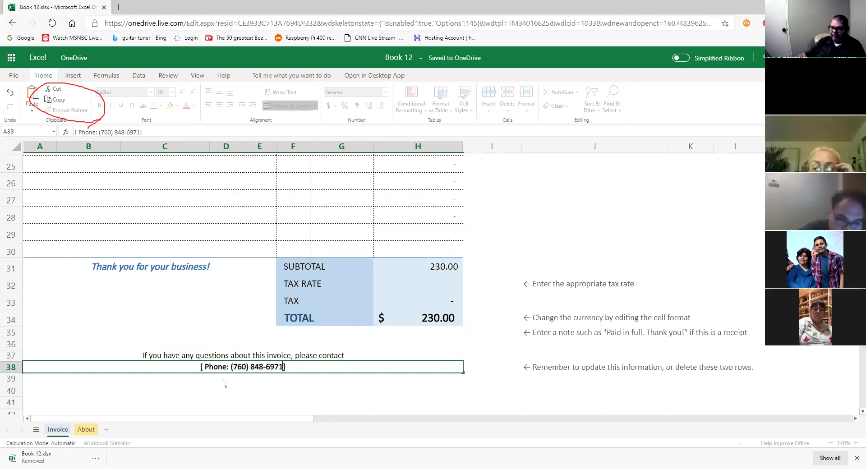
Commit the edited contact line and scroll through the invoice to check it.
scroll(348, 357, up, 8)
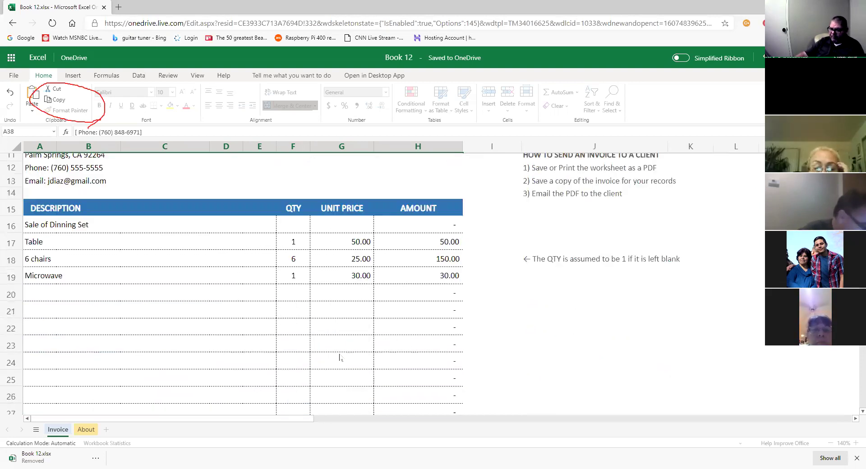
click(293, 293)
scroll(322, 321, down, 5)
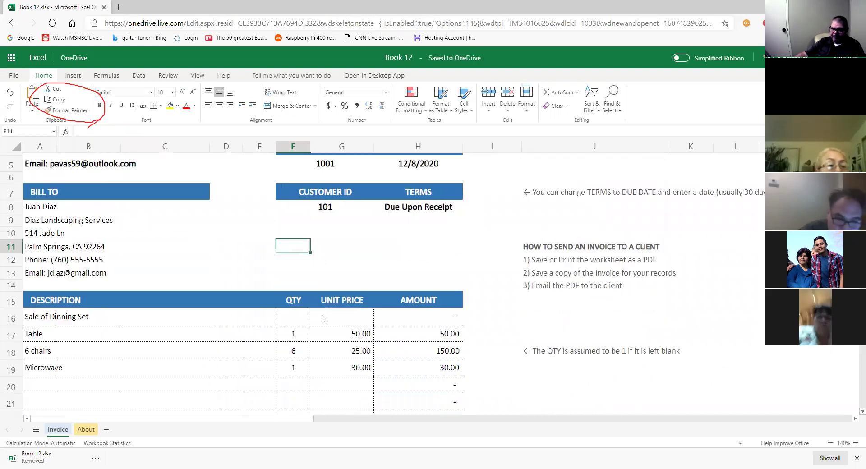
scroll(323, 321, down, 3)
scroll(323, 321, up, 7)
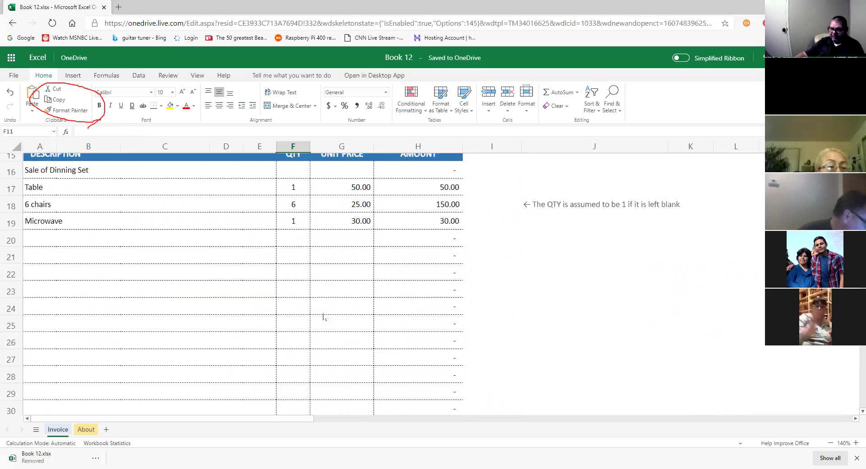
scroll(322, 316, up, 1)
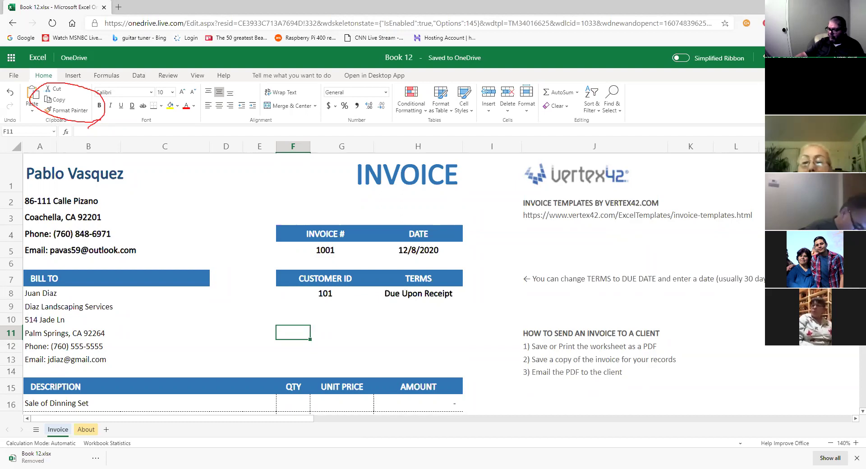
scroll(427, 256, down, 1)
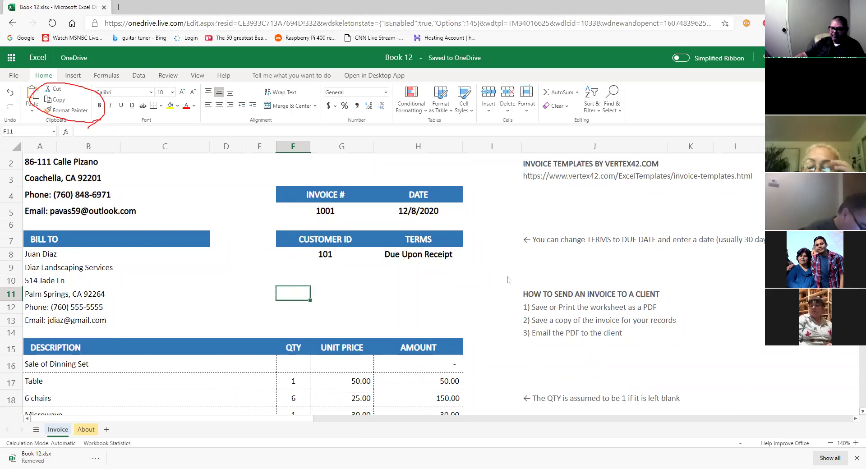
scroll(662, 314, down, 4)
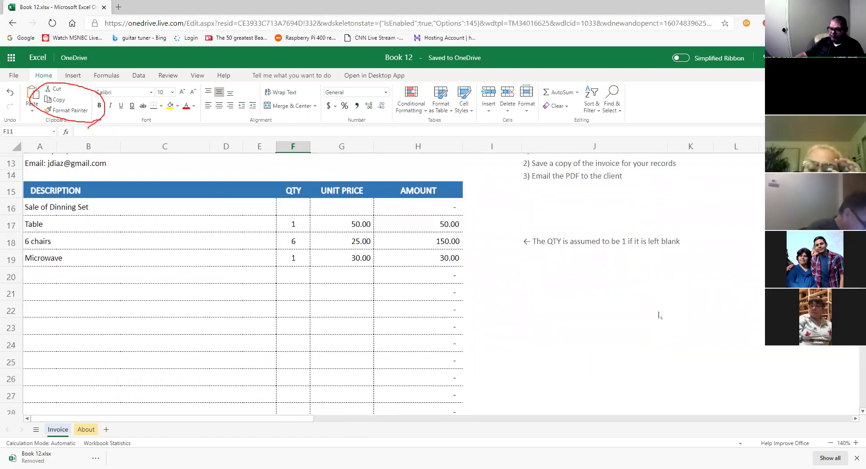
scroll(658, 314, up, 1)
scroll(658, 314, down, 4)
scroll(656, 312, up, 7)
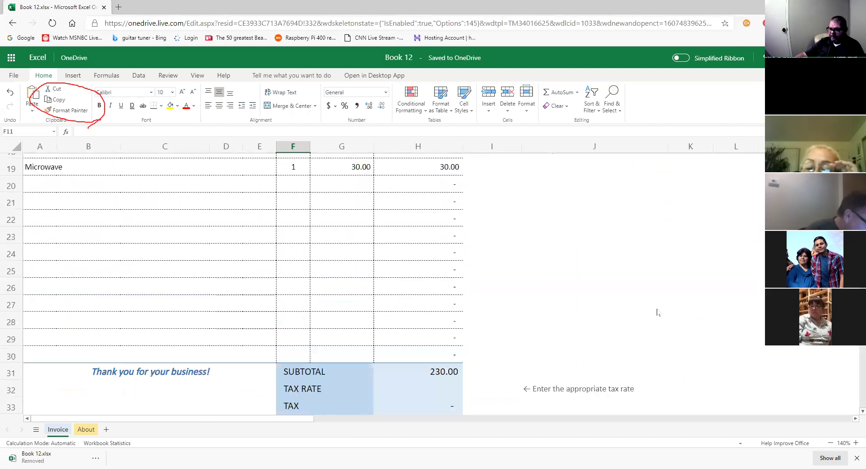
Select cells near the bill-to area, then open the About sheet with the Vertex42 description.
click(359, 321)
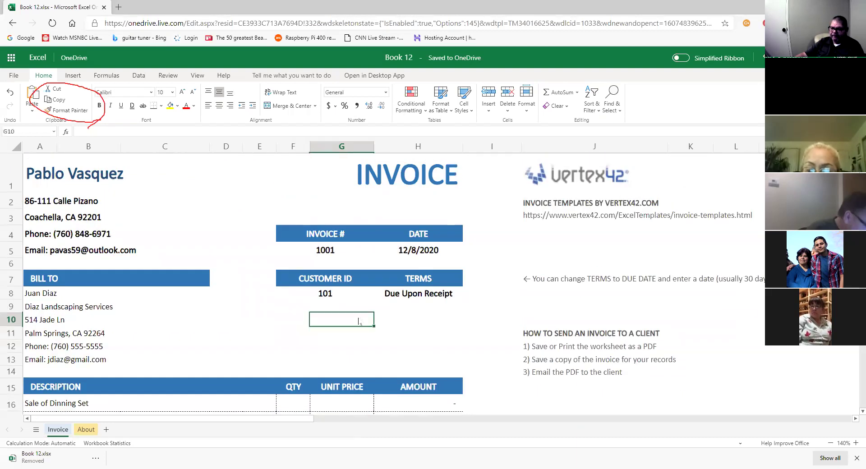
click(231, 323)
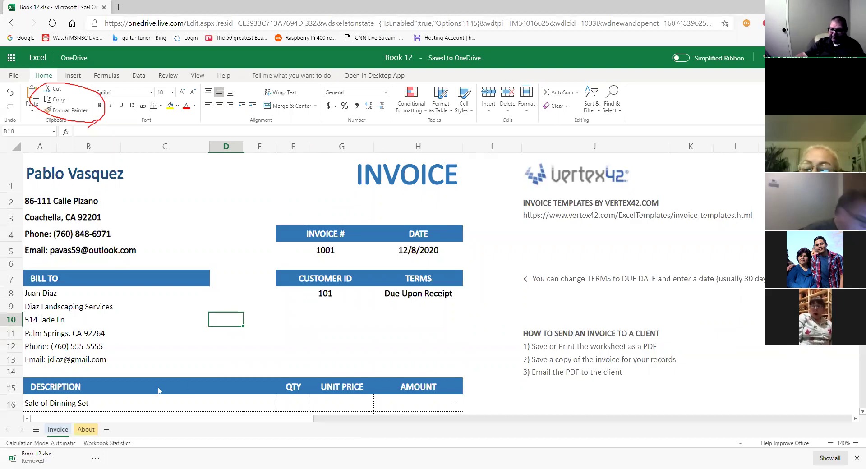
click(86, 429)
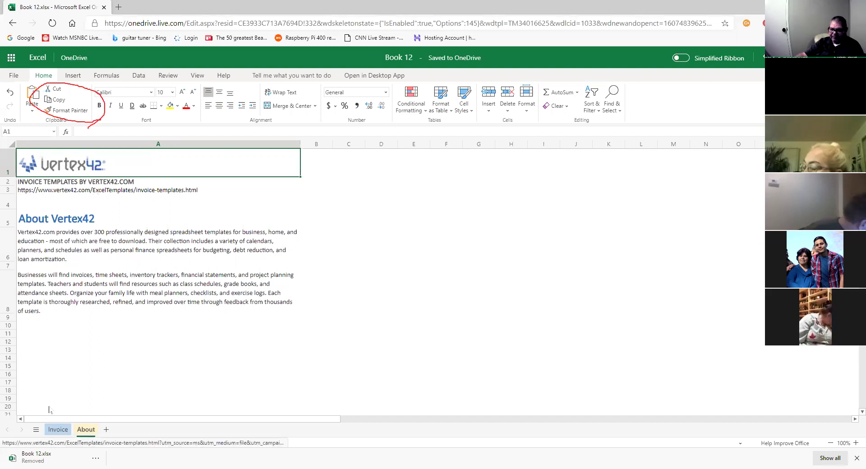
Return to the Invoice sheet and scroll through the line items to the 230.00 subtotal and back.
click(58, 430)
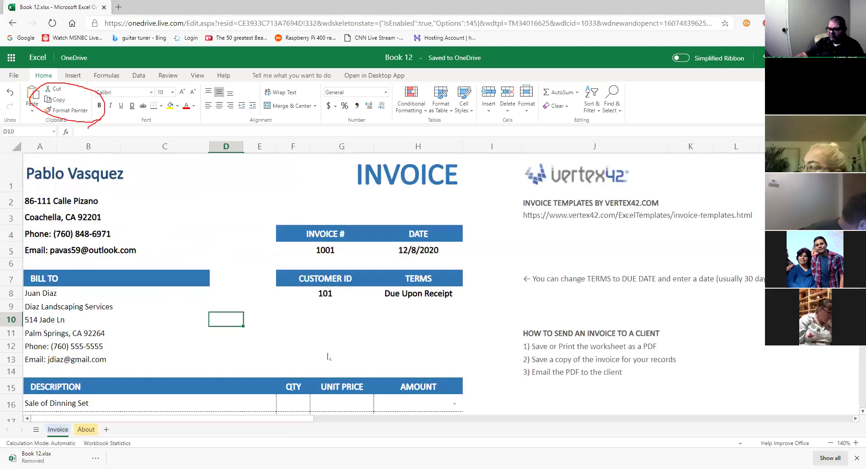
scroll(363, 334, down, 5)
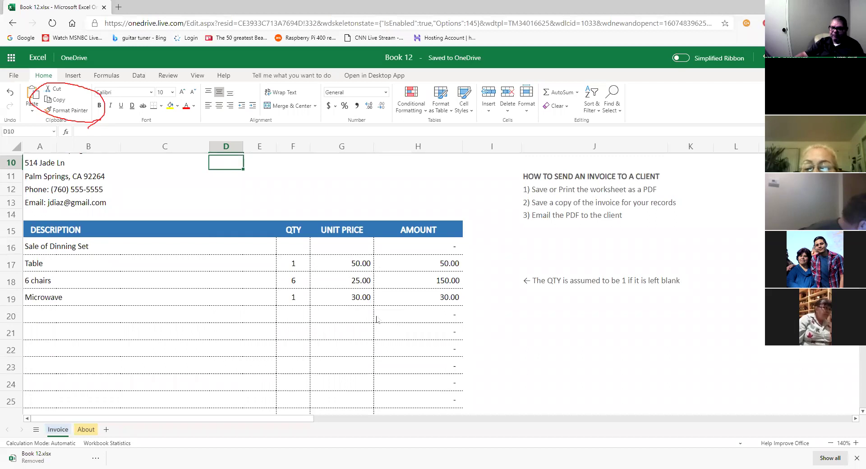
scroll(376, 319, up, 5)
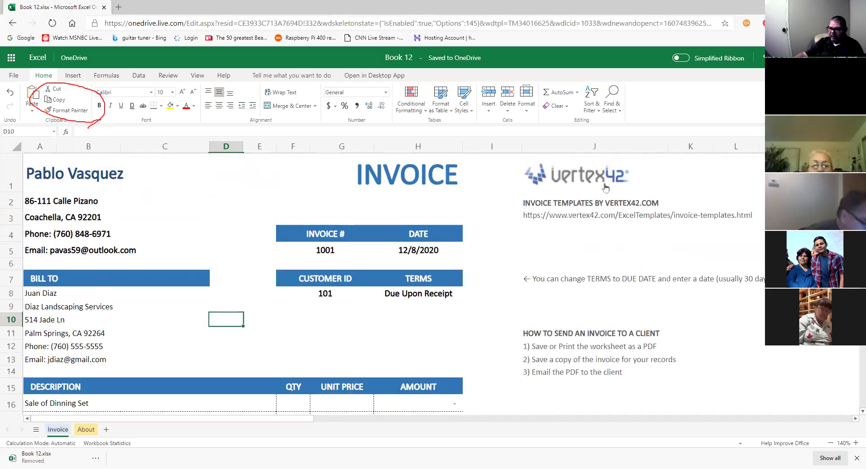
scroll(322, 336, down, 1)
scroll(322, 336, down, 5)
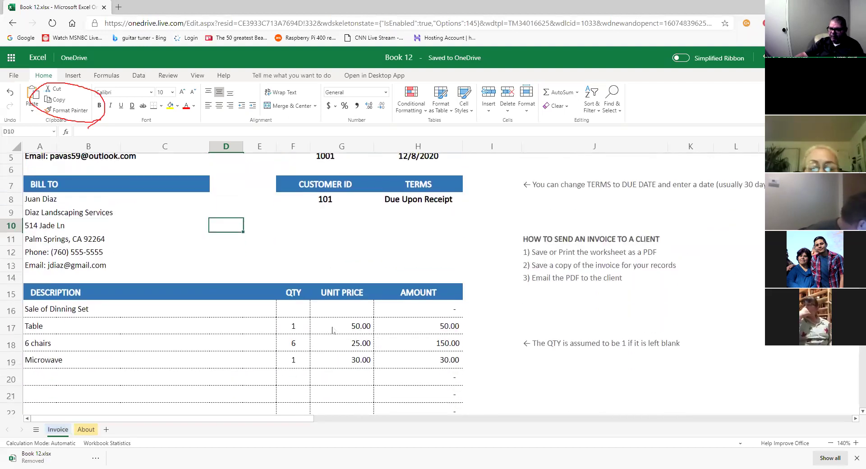
scroll(287, 259, up, 5)
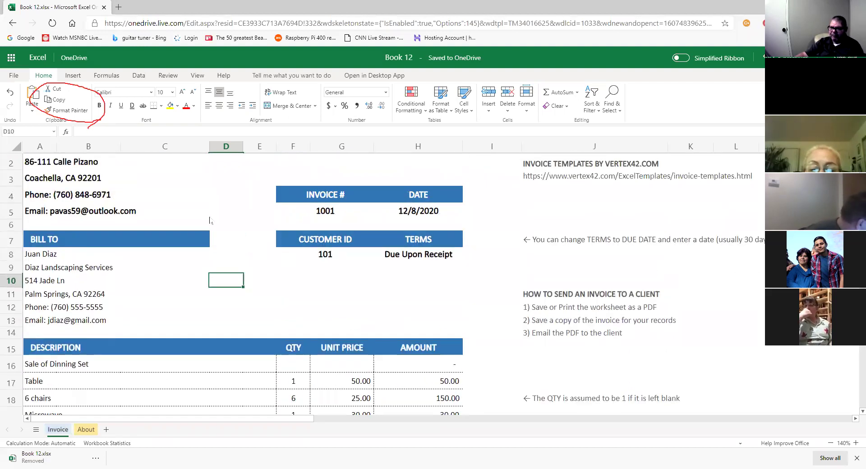
scroll(352, 271, down, 5)
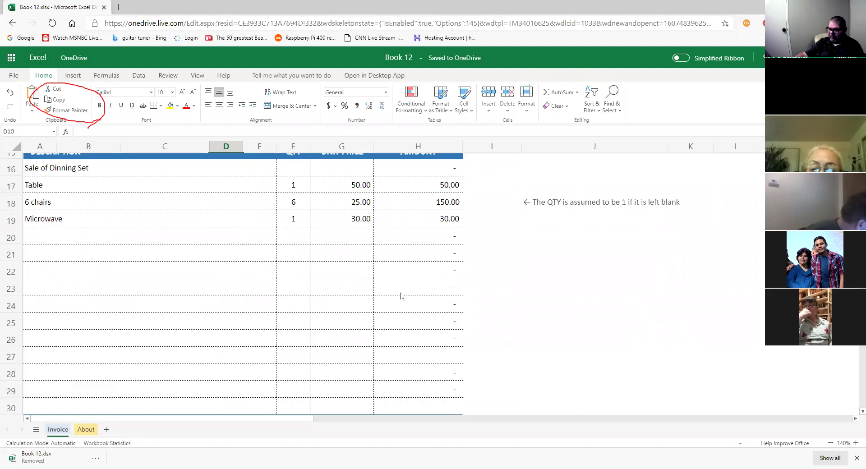
scroll(400, 296, up, 2)
scroll(403, 297, down, 3)
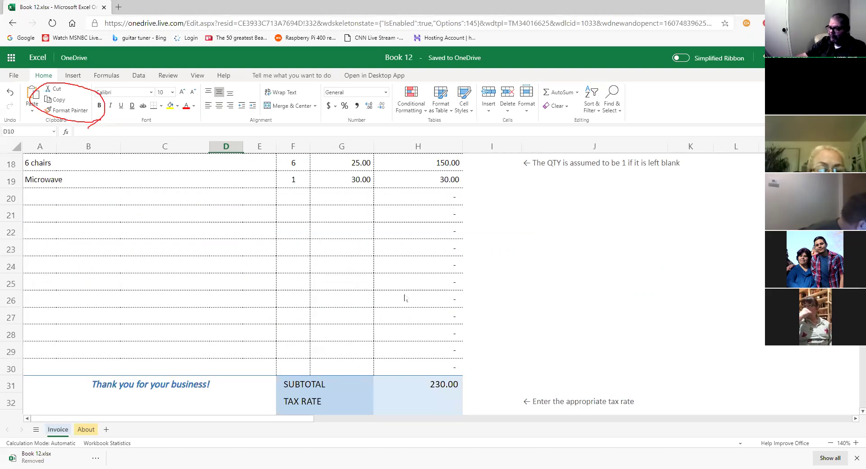
scroll(404, 297, up, 3)
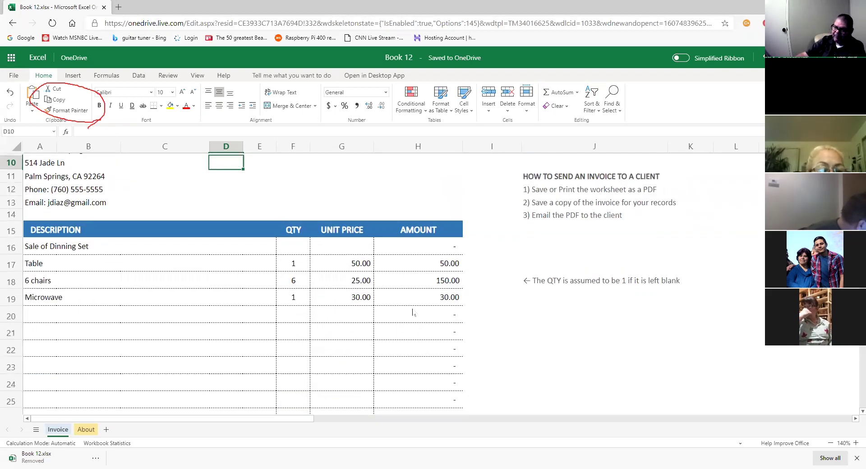
scroll(205, 244, up, 3)
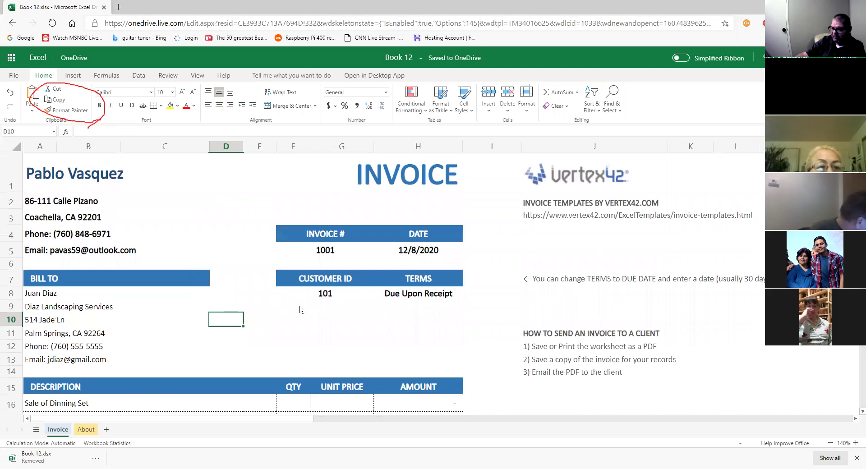
click(295, 333)
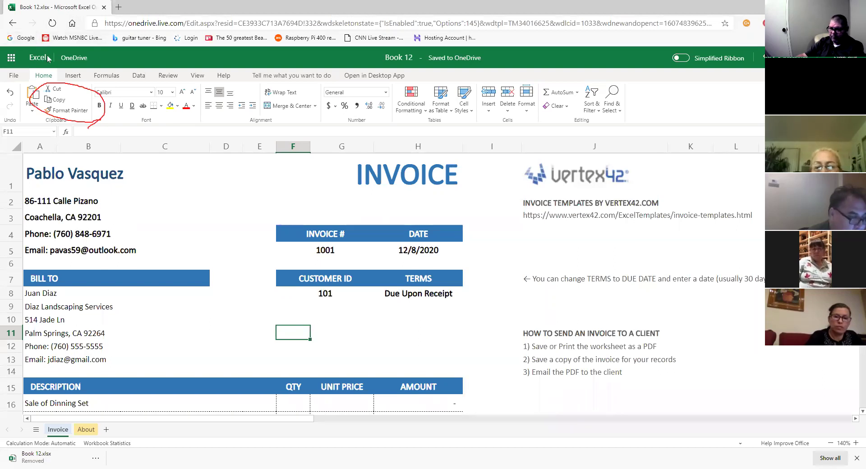
Open the Office.com home page in a new tab from Excel for the web.
click(10, 57)
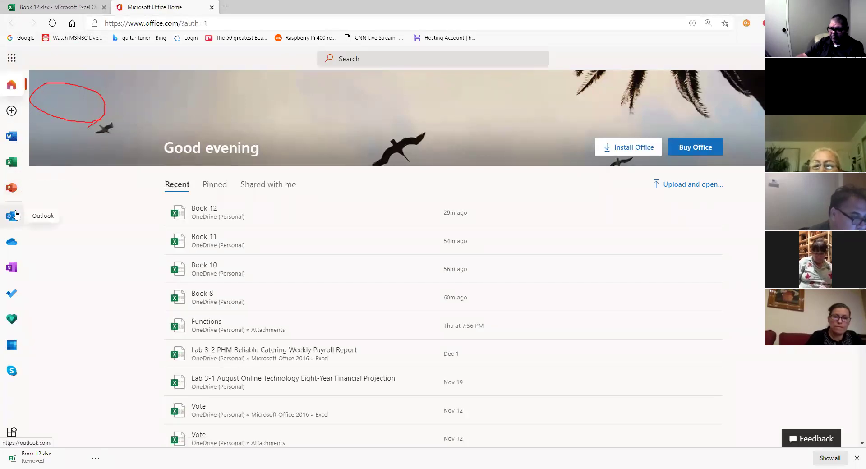
Open Outlook on the web from the Office.com left sidebar.
click(16, 214)
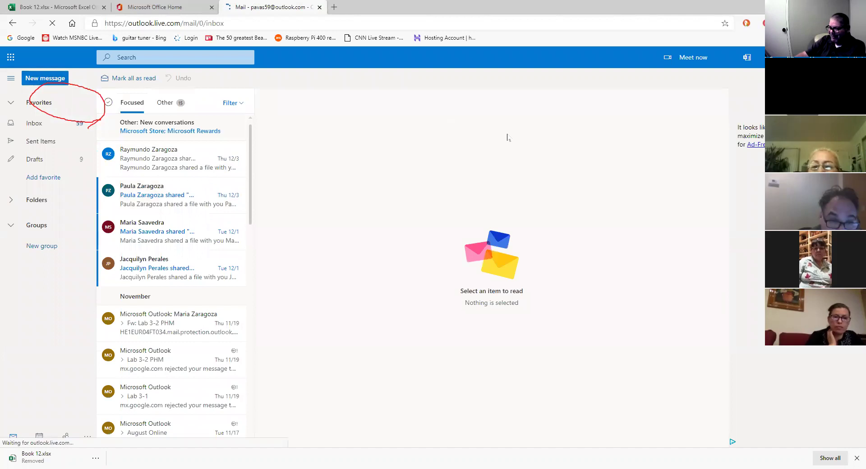
Start a new email and add the first two student recipients via partial-name searches.
click(45, 78)
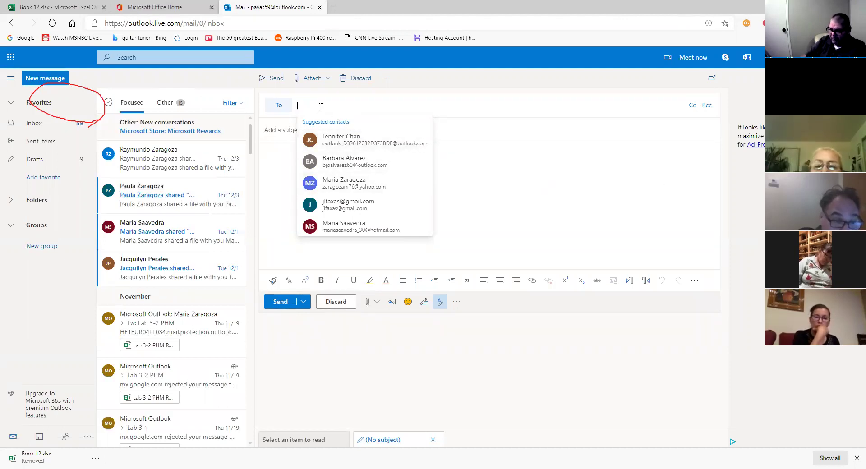
text(ra)
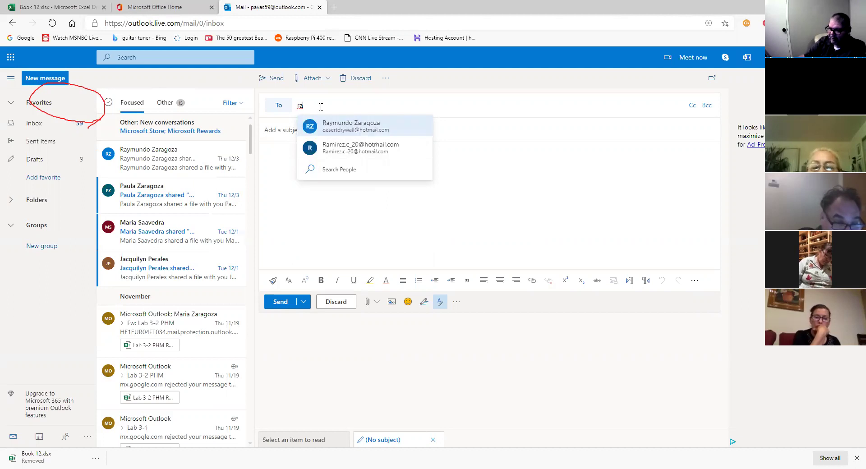
click(373, 128)
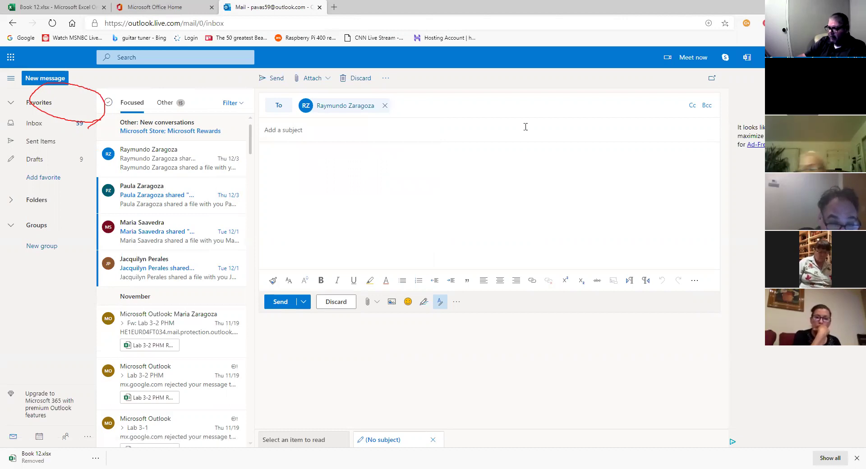
text(G)
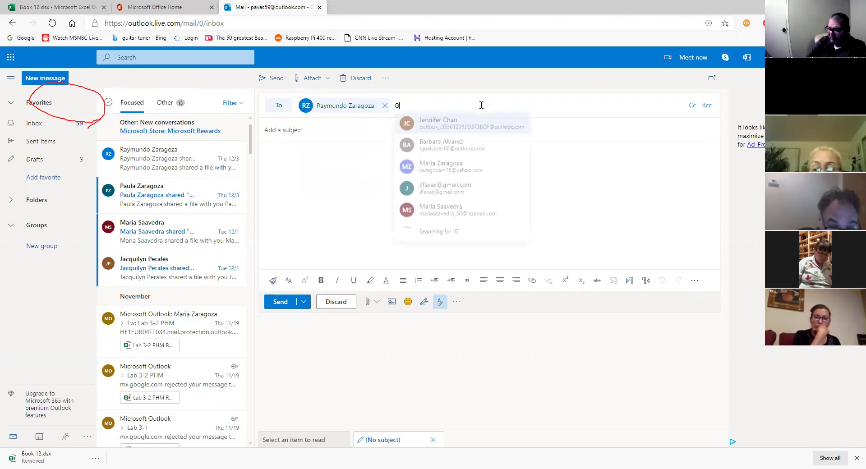
text(uada)
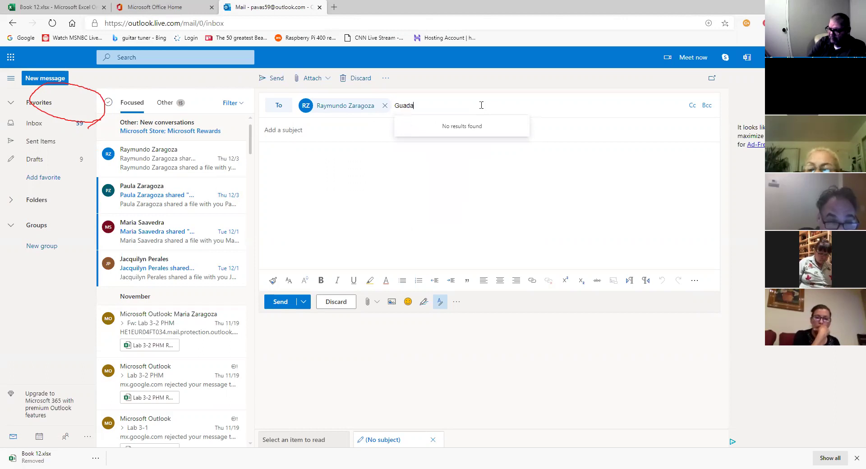
text(lup)
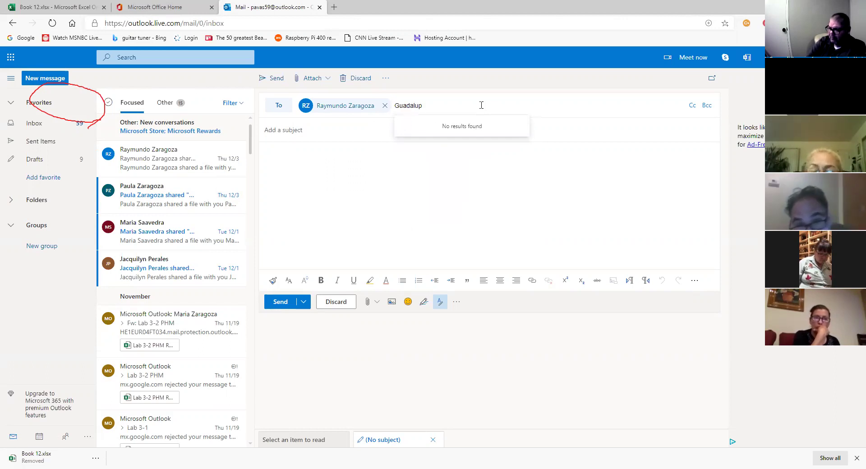
key(BackSpace)
key(BackSpace)
key(BackSpace)
key(BackSpace)
key(BackSpace)
key(BackSpace)
key(BackSpace)
key(BackSpace)
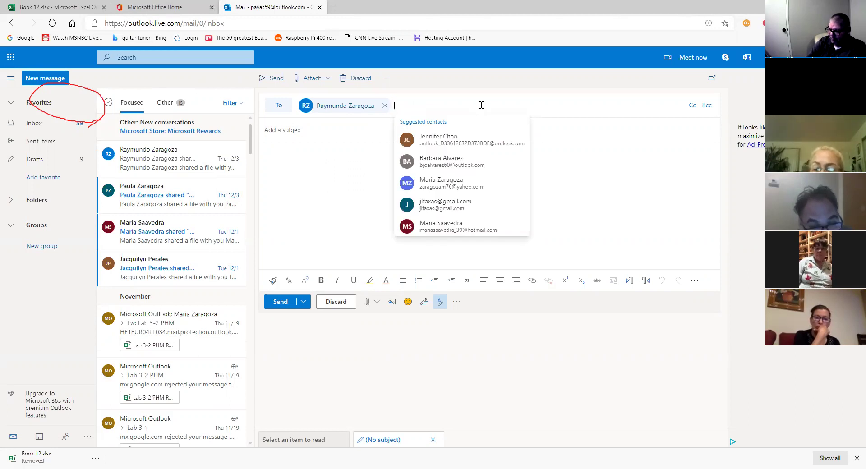
text(Lupi)
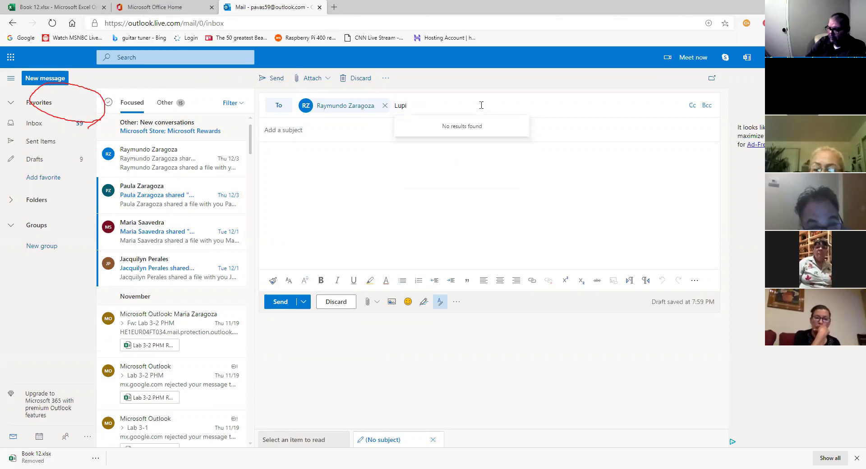
key(BackSpace)
key(BackSpace)
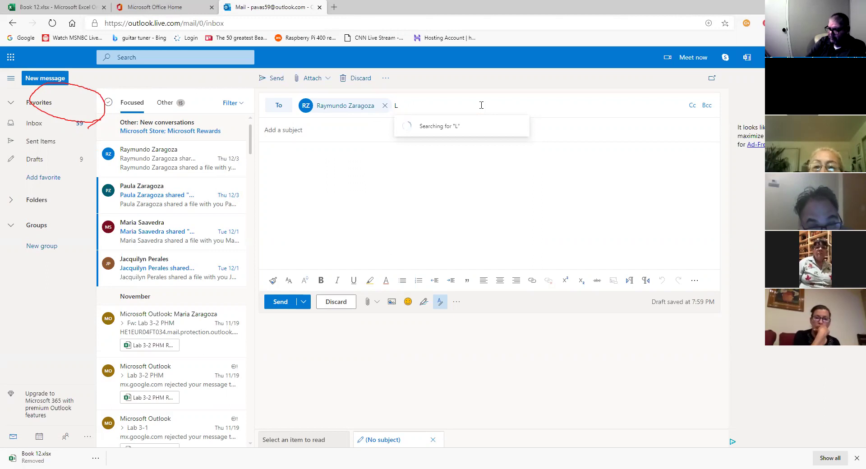
key(BackSpace)
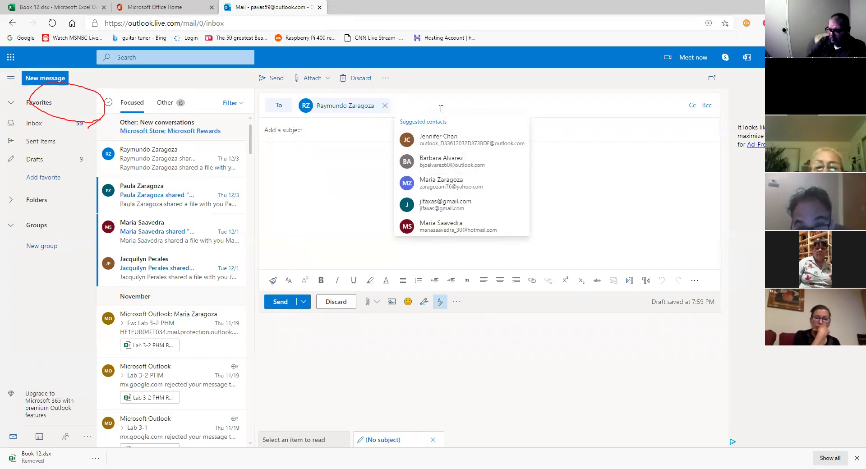
text(Gab)
key(BackSpace)
key(BackSpace)
key(BackSpace)
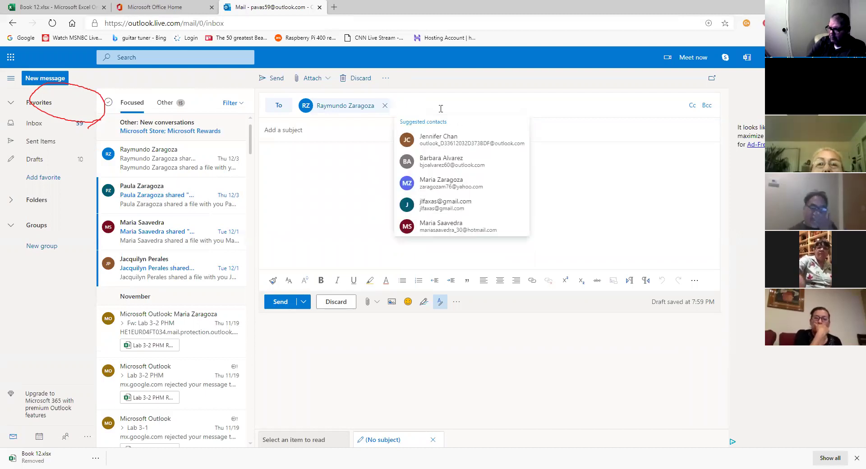
text(G)
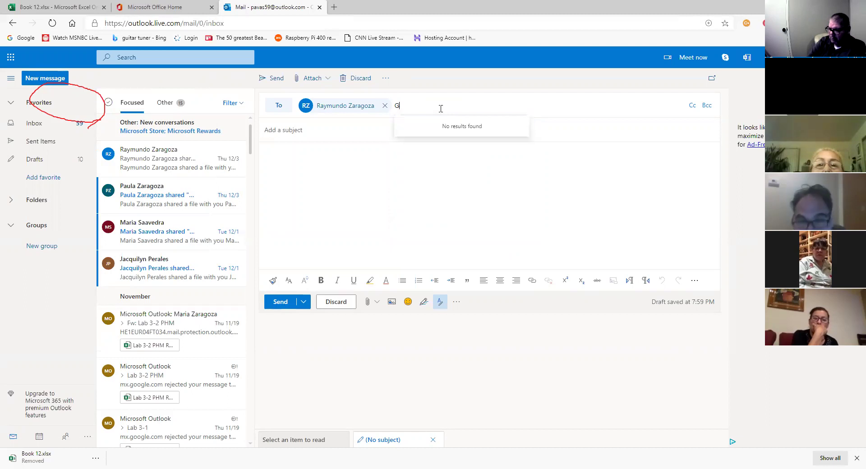
key(BackSpace)
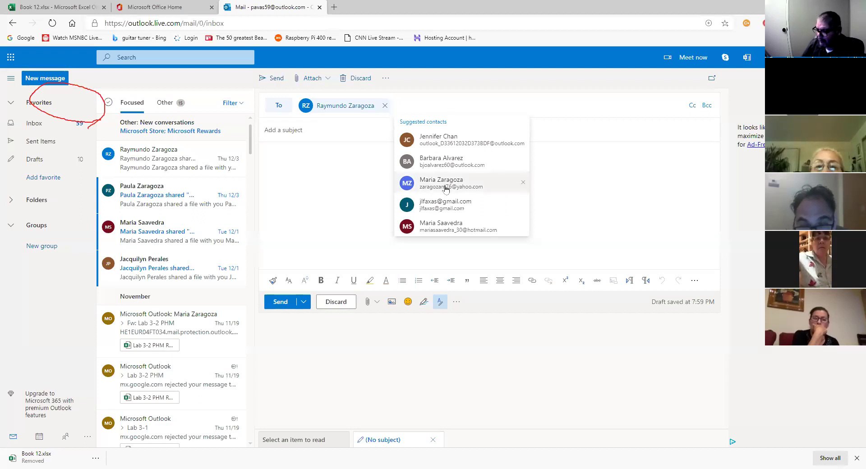
click(447, 159)
Add two more students from the suggestions, removing one contact added by mistake.
click(487, 104)
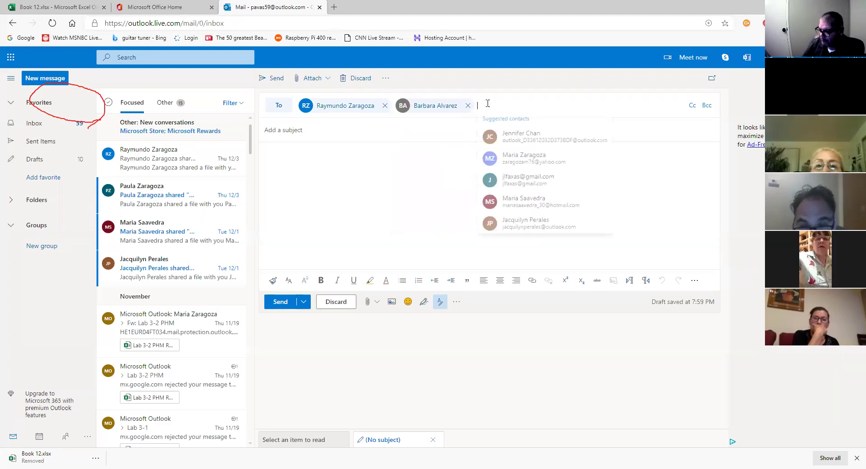
click(506, 136)
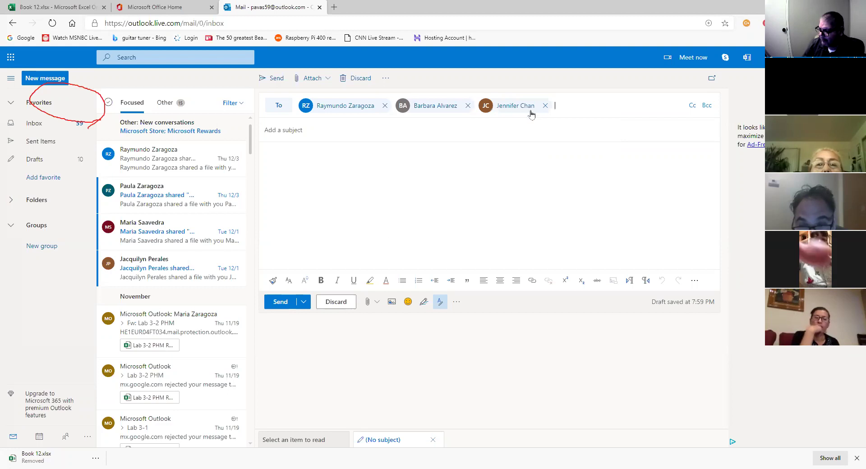
key(BackSpace)
key(BackSpace)
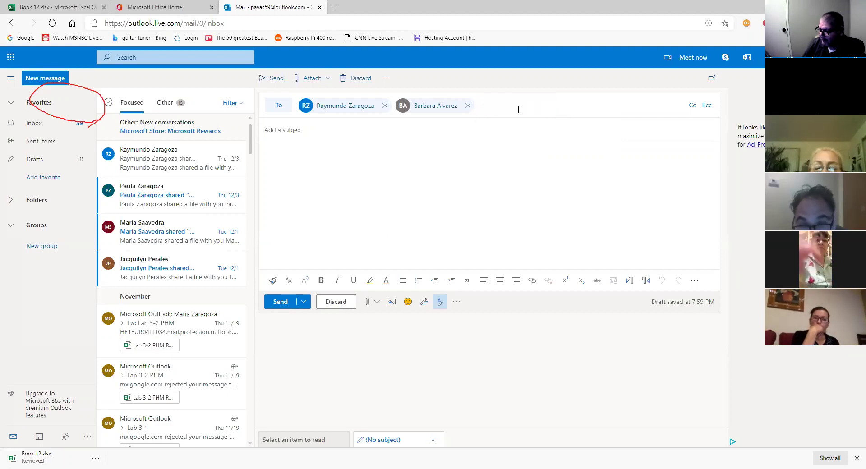
text(je)
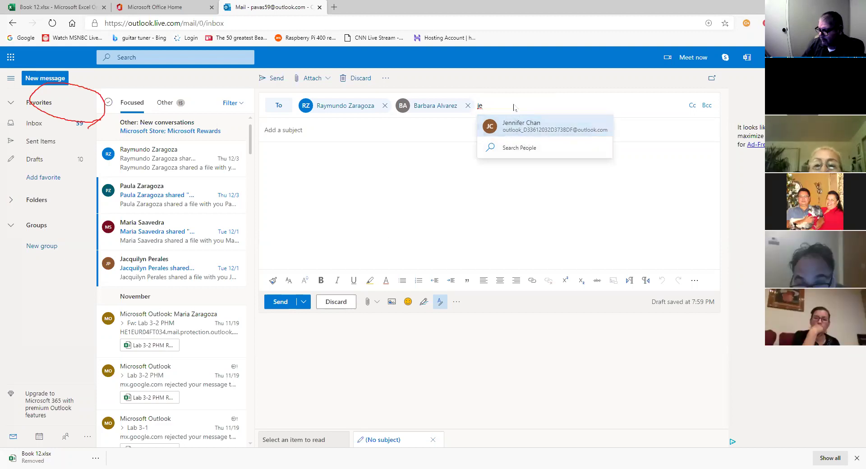
key(BackSpace)
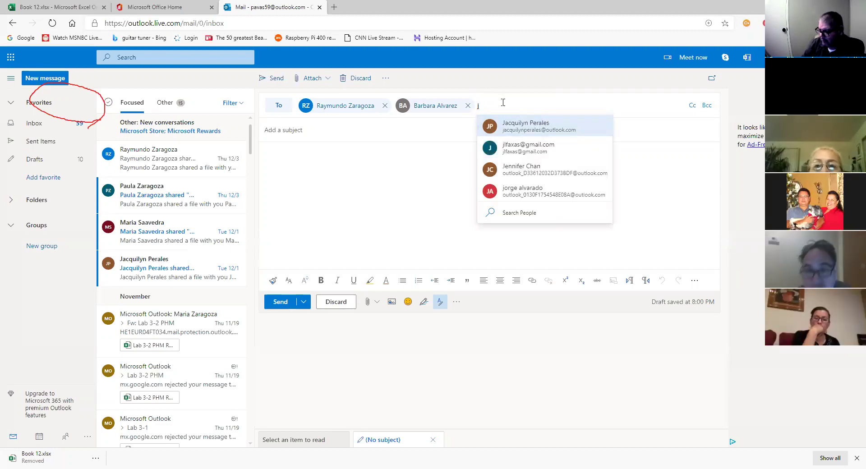
click(510, 143)
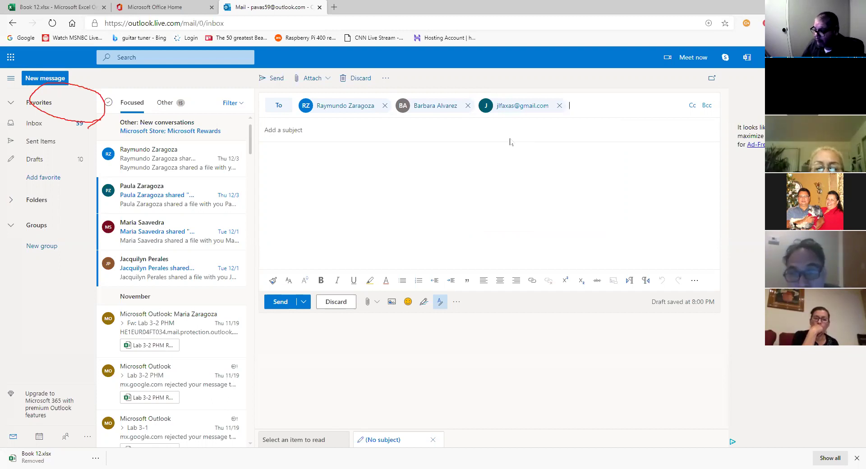
click(590, 106)
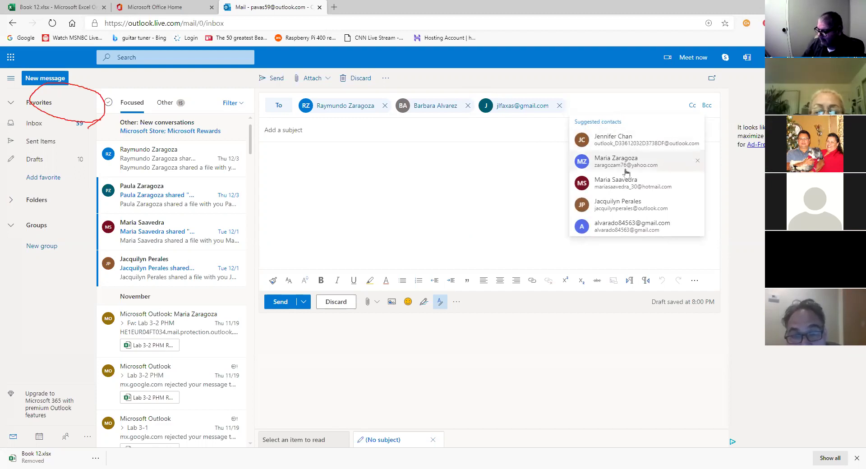
click(621, 194)
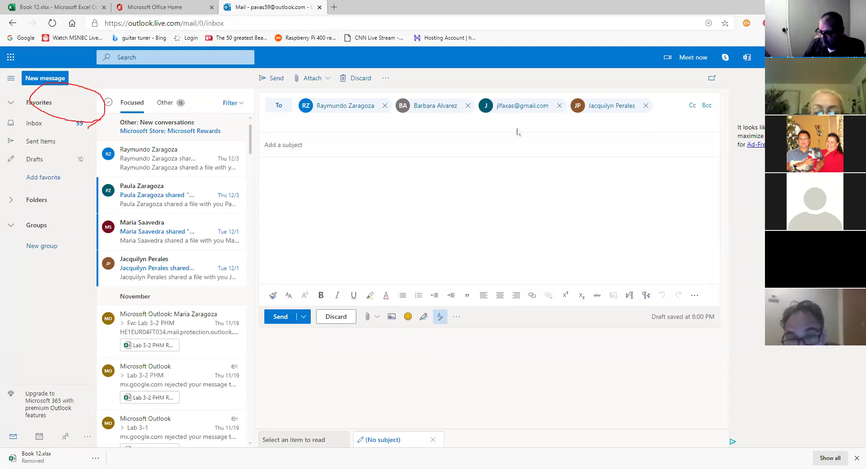
text(r)
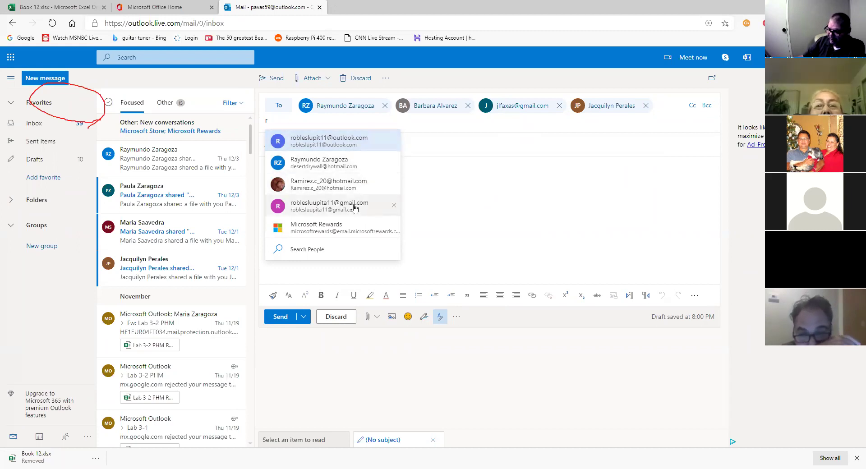
Add three more recipients, including an Outlook and a Gmail contact, from the suggestions.
click(360, 142)
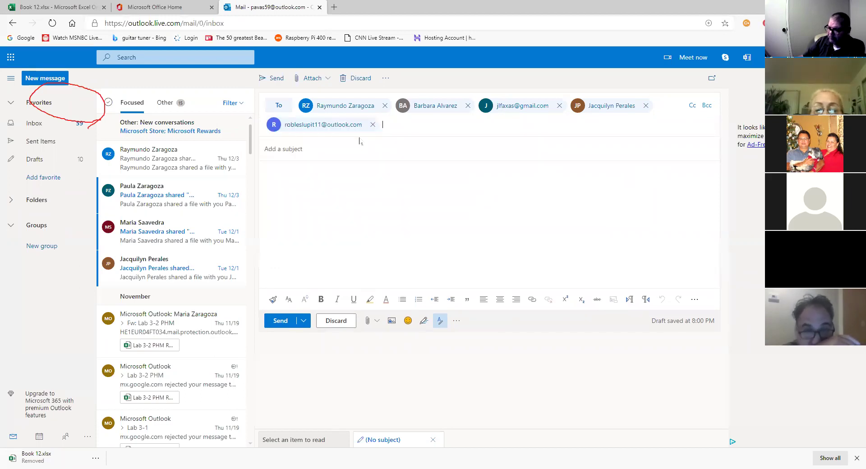
click(408, 127)
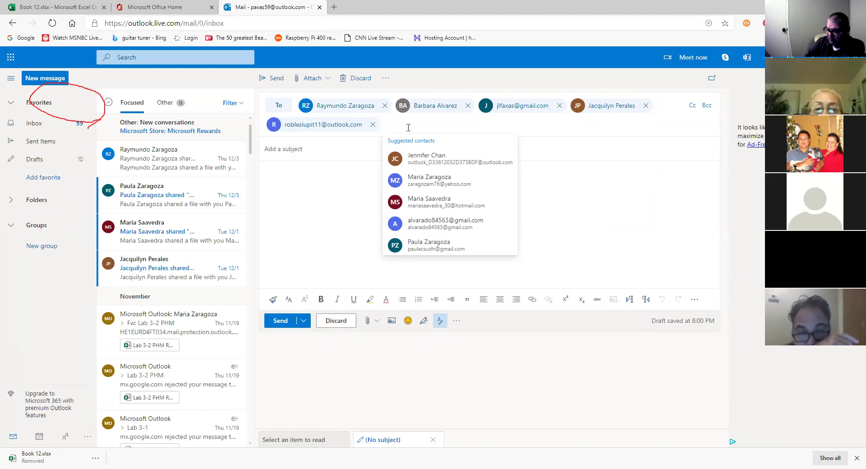
text(j)
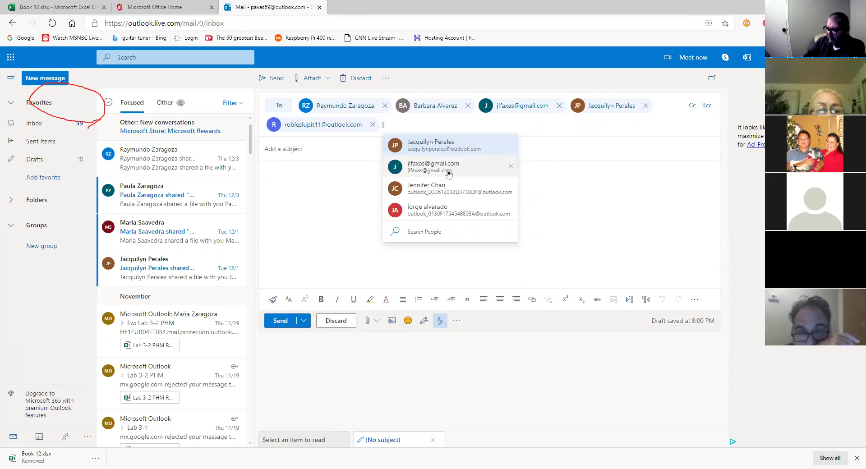
click(448, 174)
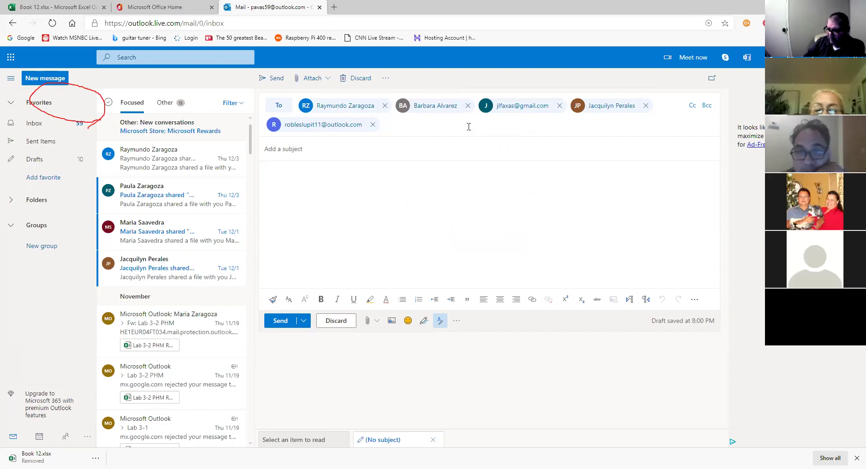
text(alva)
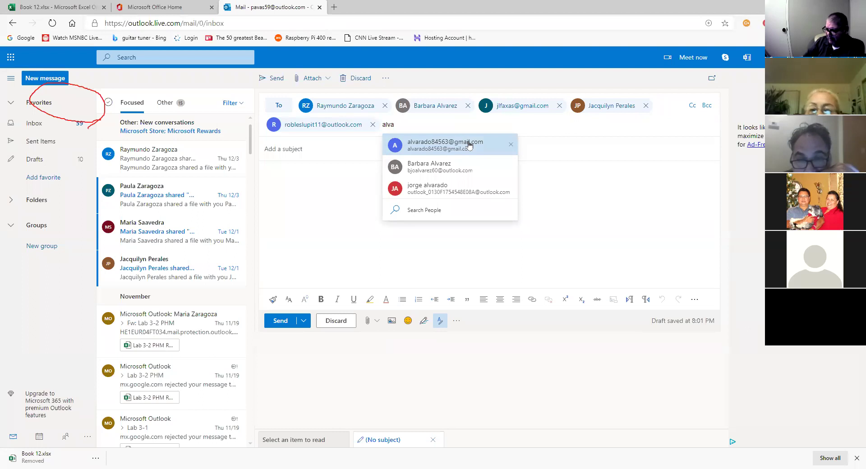
click(469, 144)
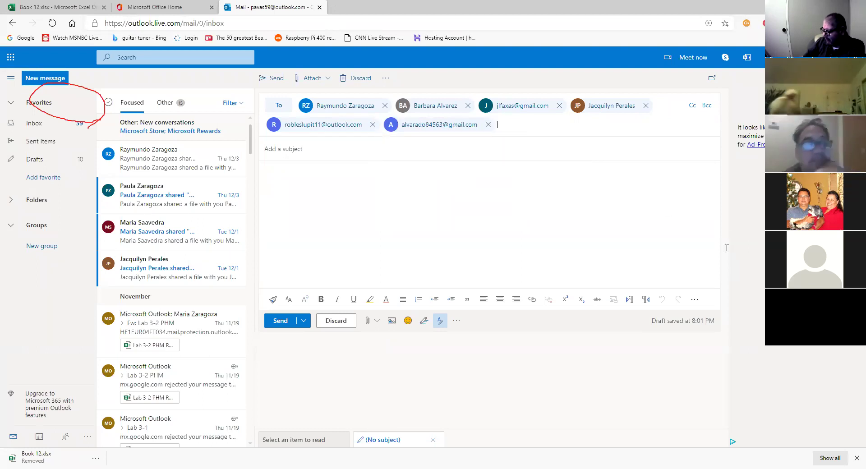
Add three more students found by typing partial first names in the To field.
text(m)
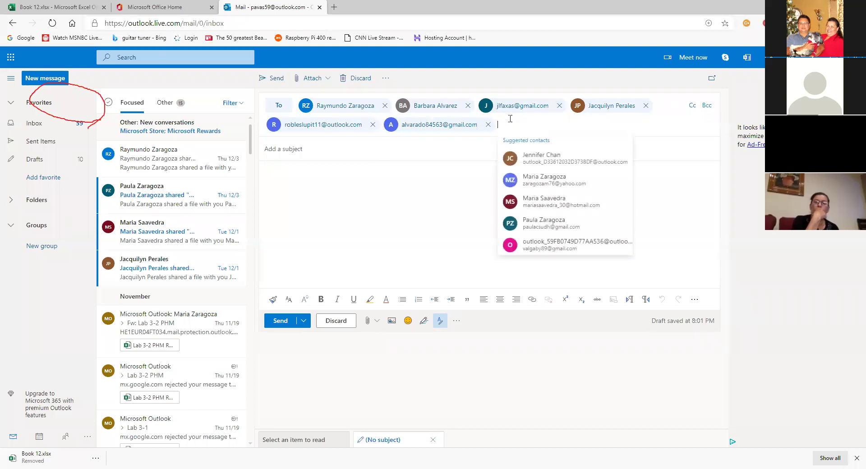
text(ari)
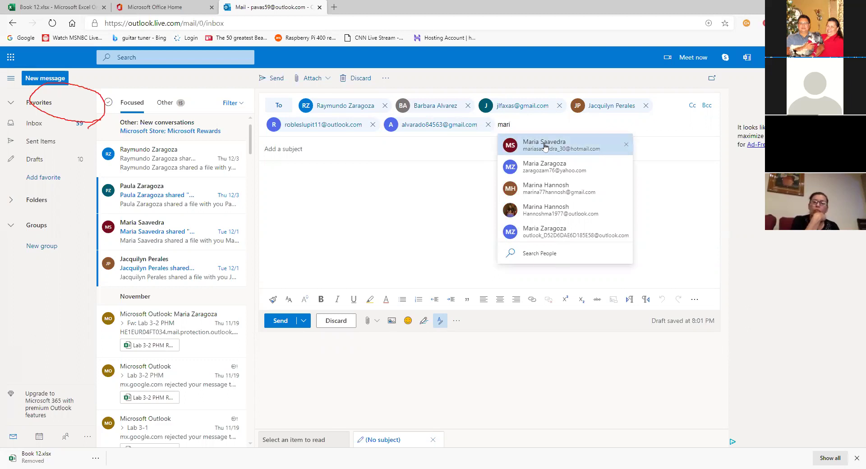
click(541, 148)
text(mari)
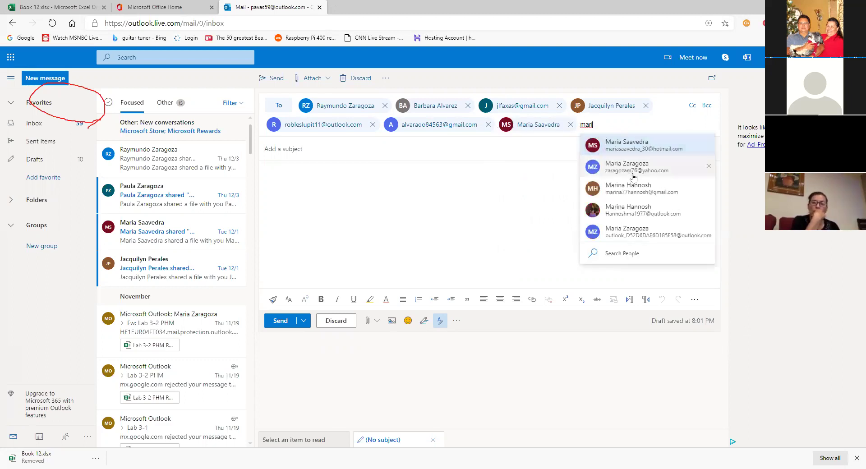
click(633, 167)
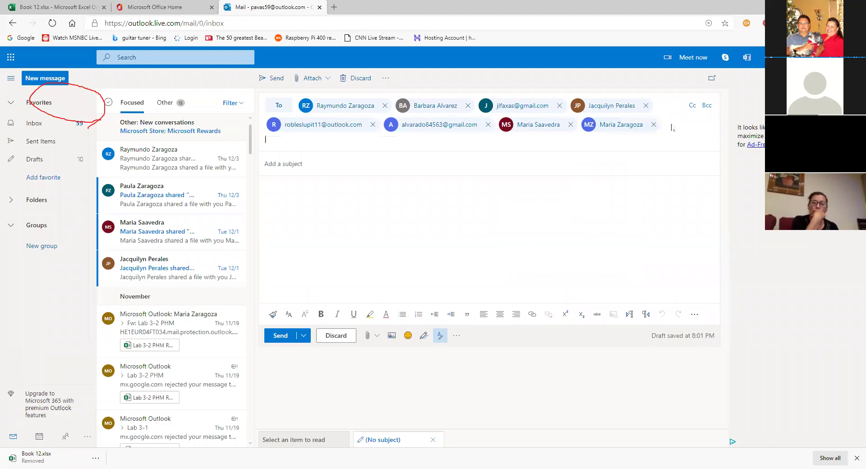
text(ma)
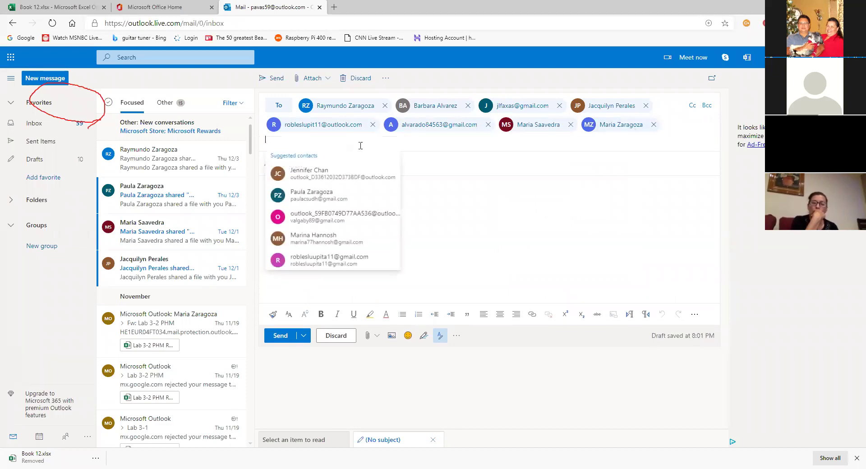
text(rina)
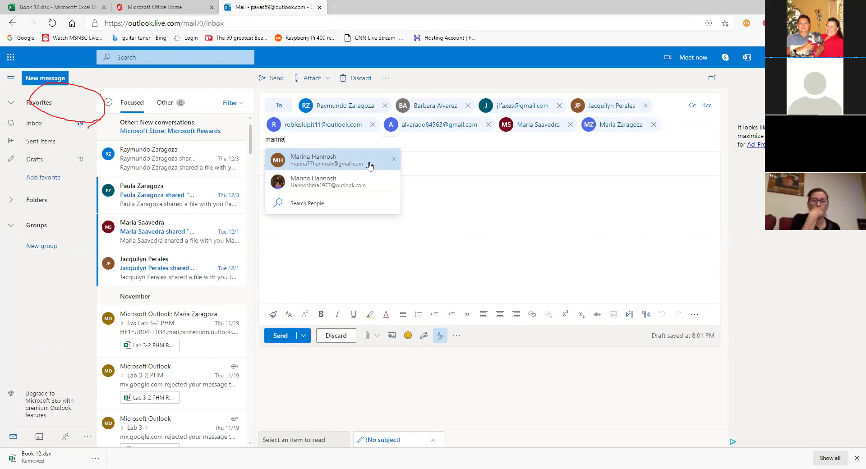
click(369, 165)
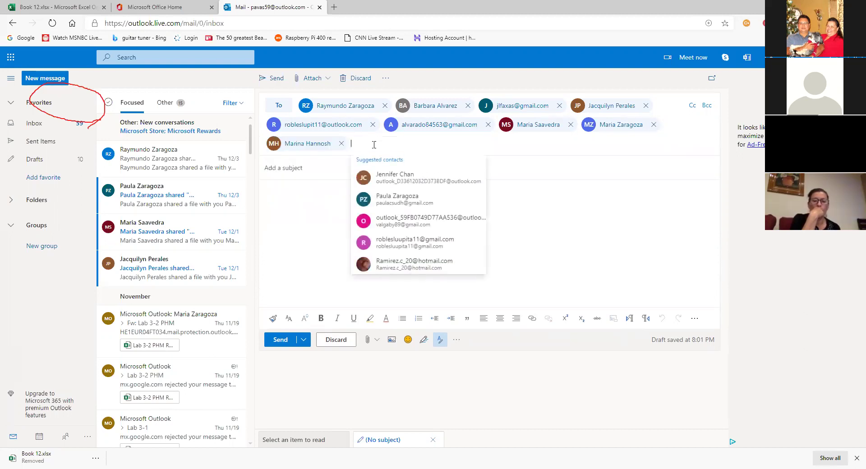
Add two more students, including a second contact sharing the same name, to the To line.
text(mari)
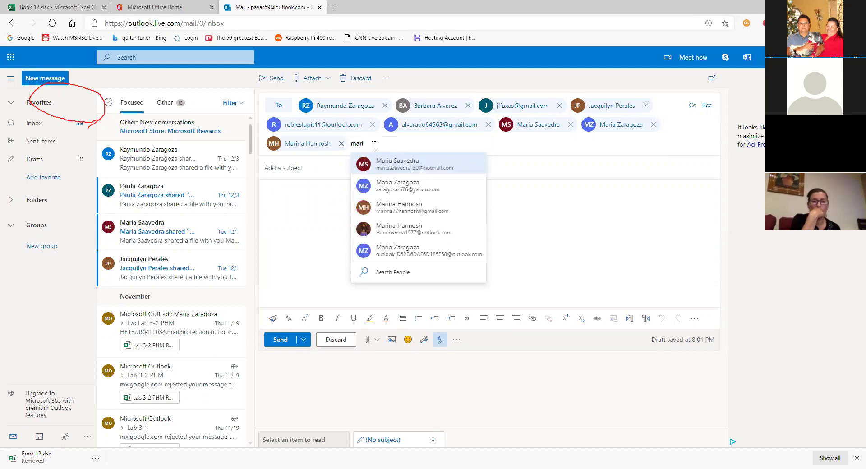
click(444, 232)
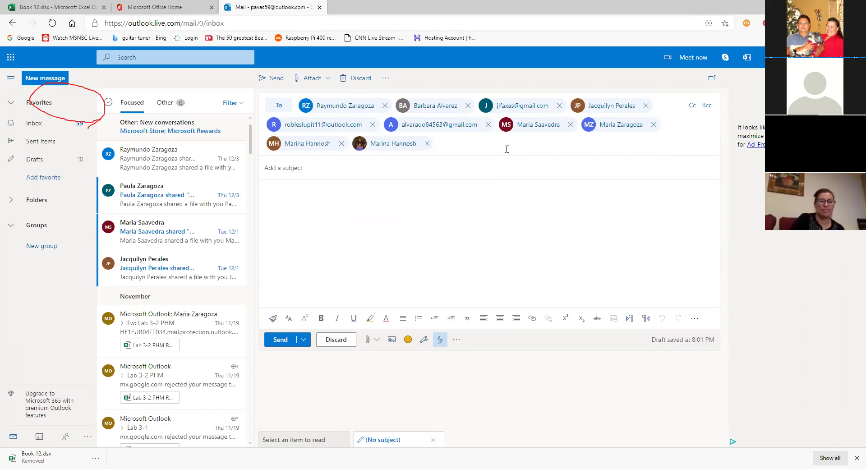
click(486, 148)
text(paula)
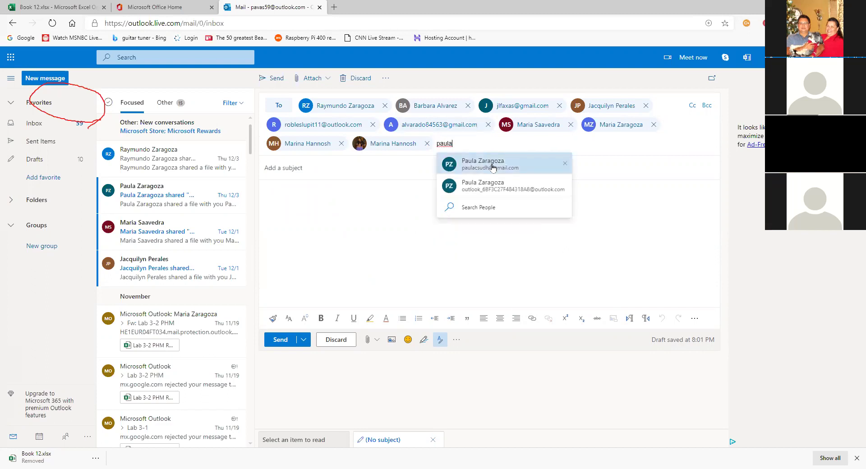
click(523, 171)
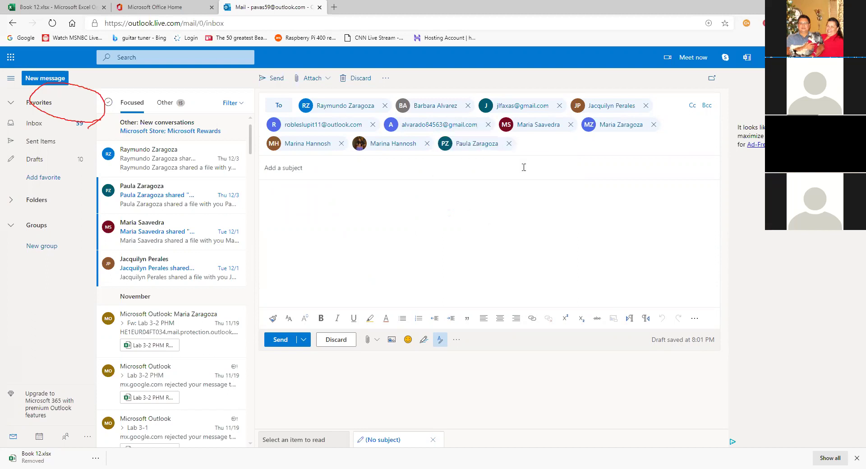
click(543, 147)
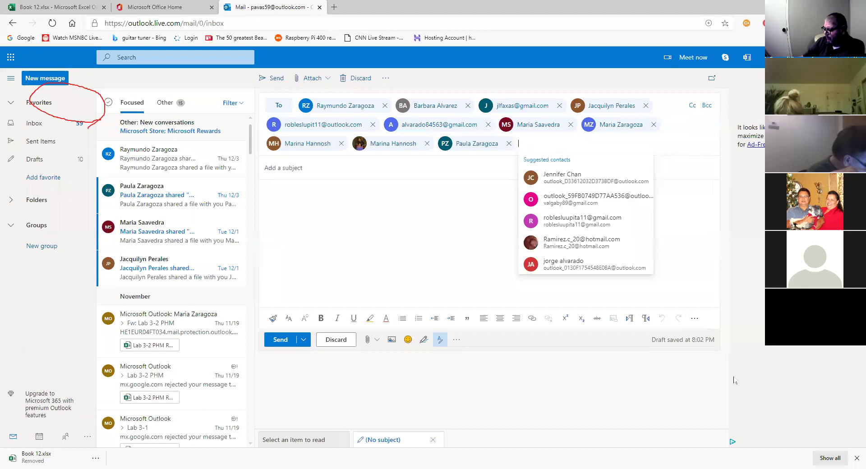
click(703, 191)
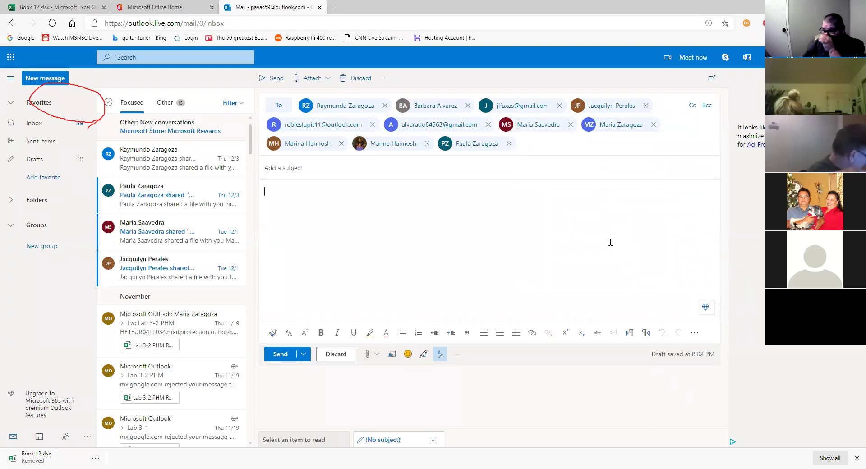
Attach Excel_Module_3 questions.docx from Documents > Adult Class to the draft.
click(378, 361)
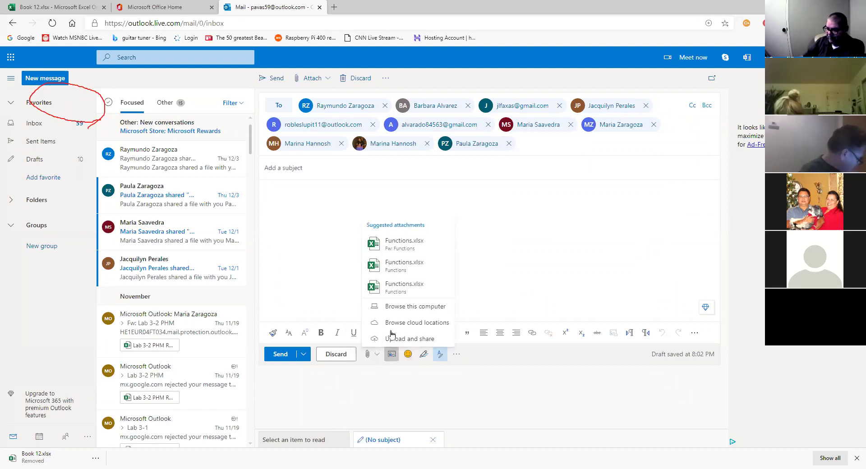
click(418, 308)
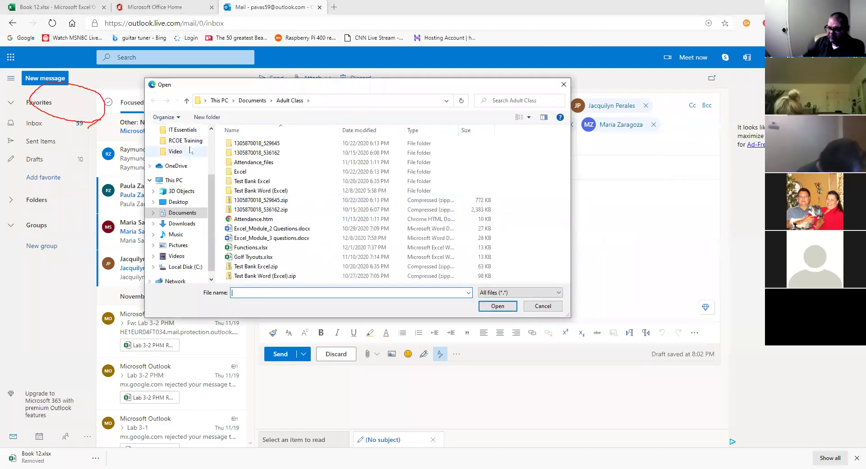
drag(213, 181, 214, 136)
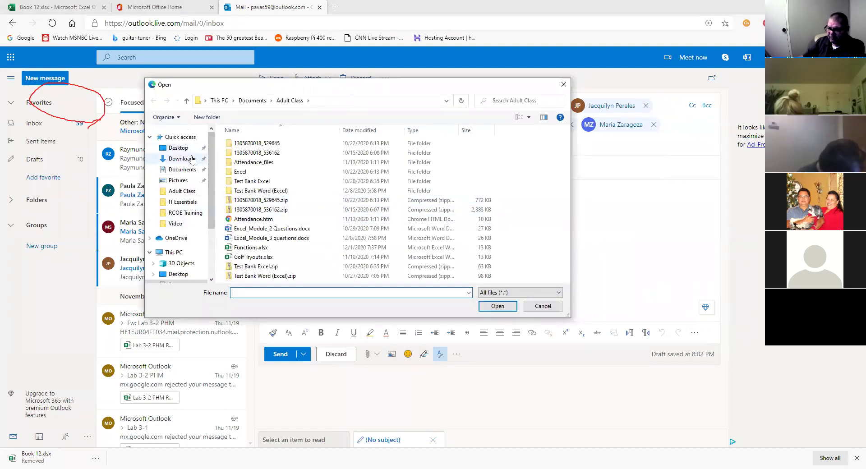
click(182, 169)
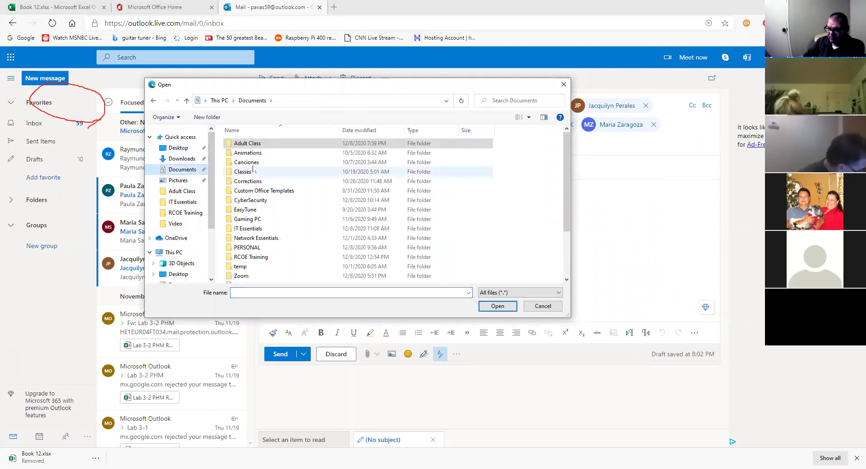
double_click(258, 145)
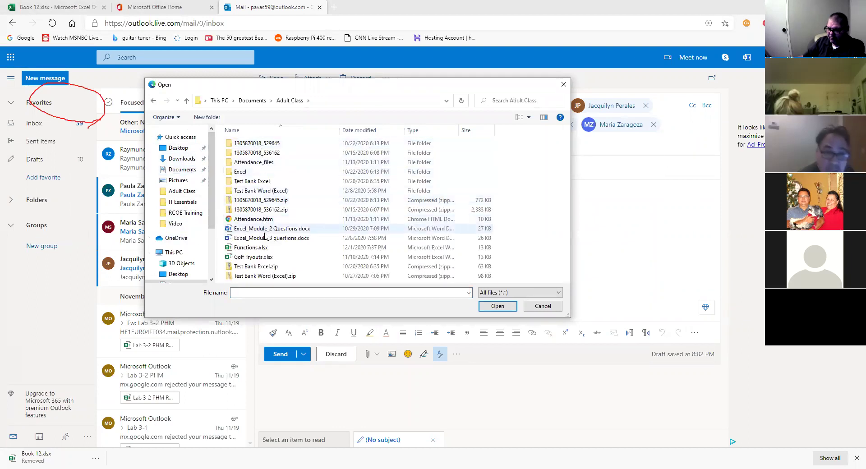
click(291, 239)
double_click(293, 244)
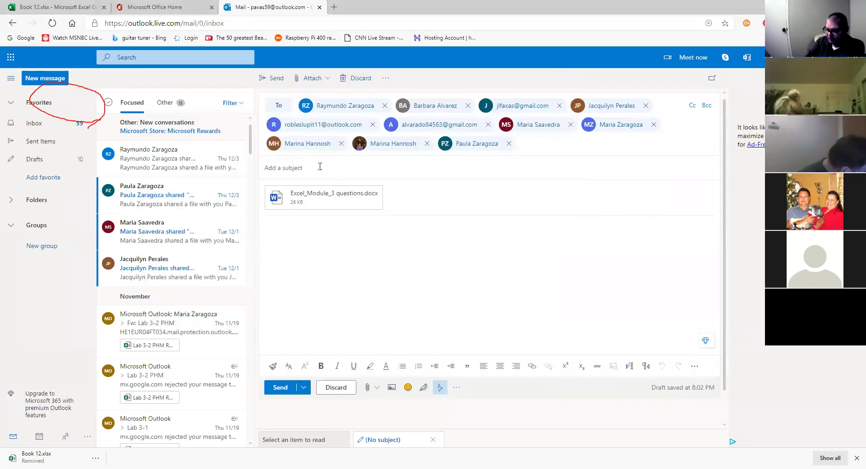
Send the email with subject 'Quiz' and body 'Save to your OneDrive or download.'.
text(Quiz)
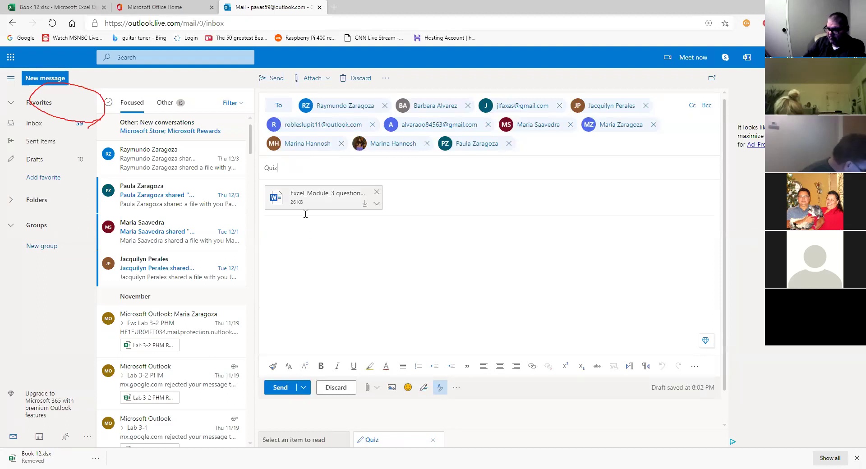
click(305, 248)
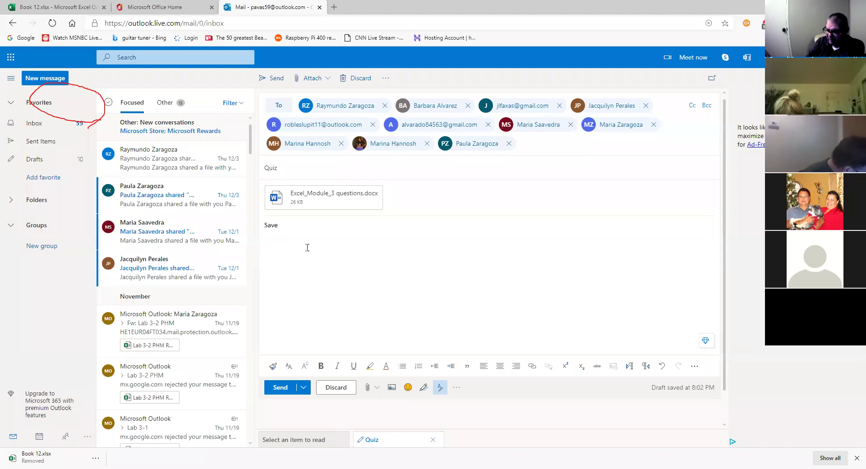
text(Save to your)
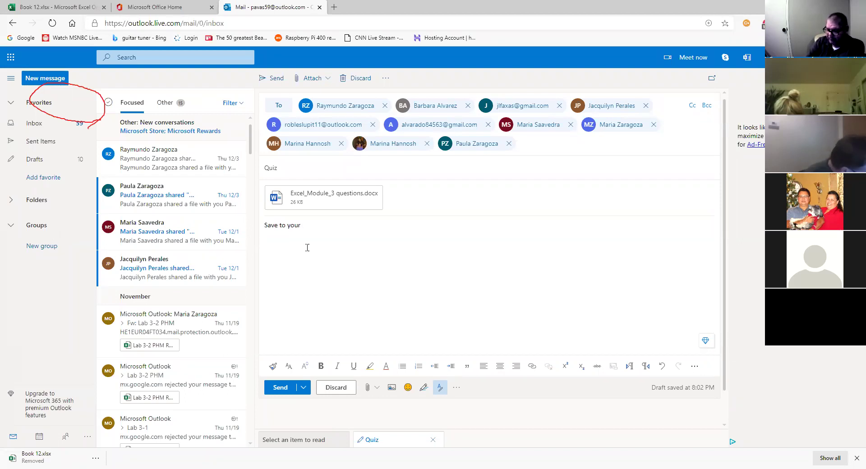
text( d)
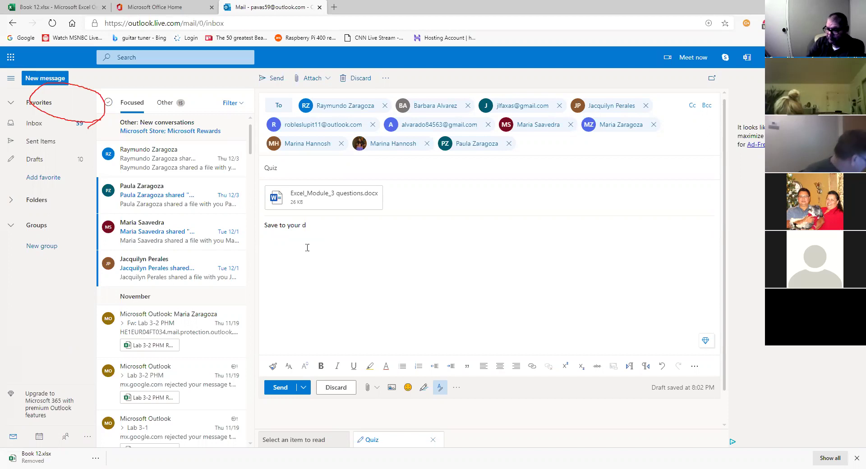
key(BackSpace)
text(OneD)
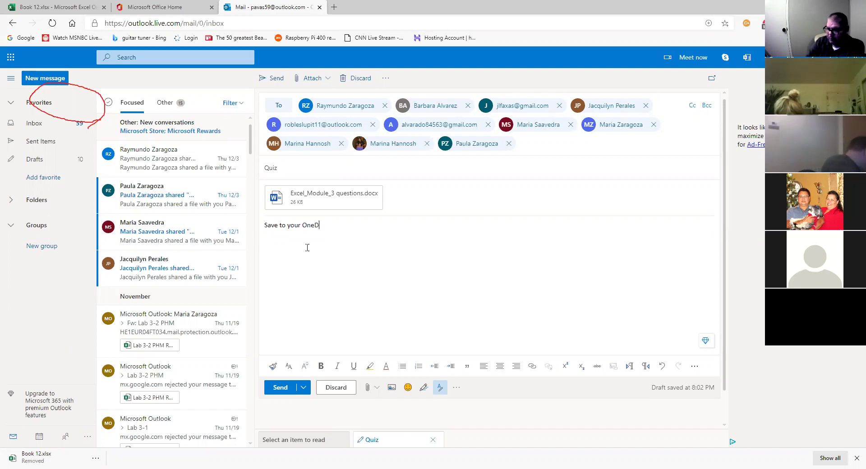
text(rive or download.)
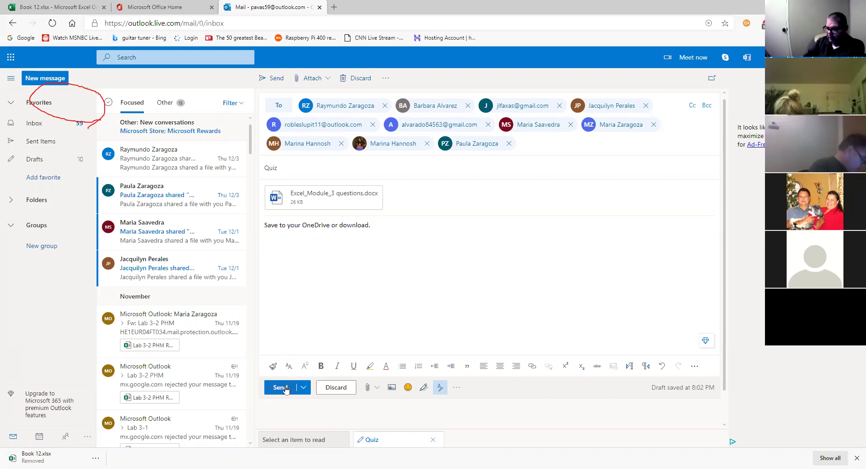
click(285, 389)
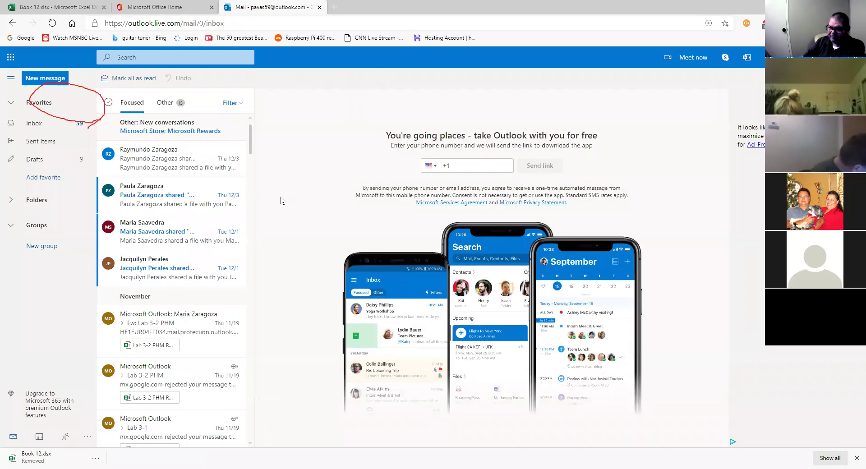
Start a new email and try several student names in the To field, clearing each.
click(53, 79)
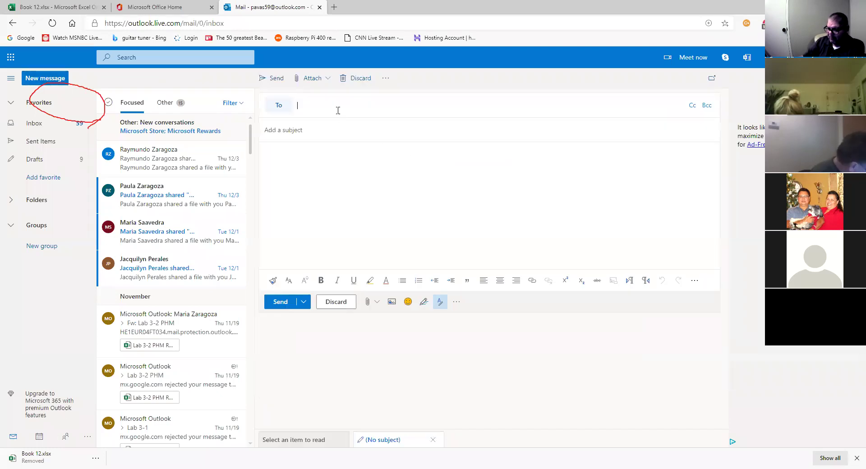
text(alma)
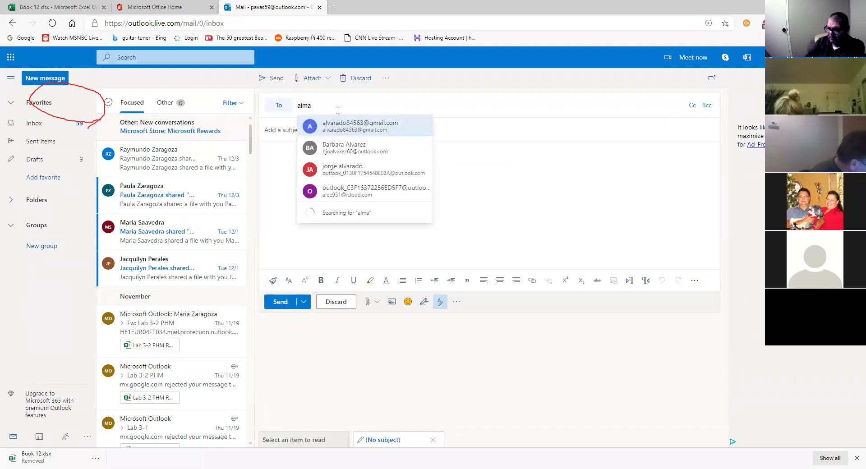
key(BackSpace)
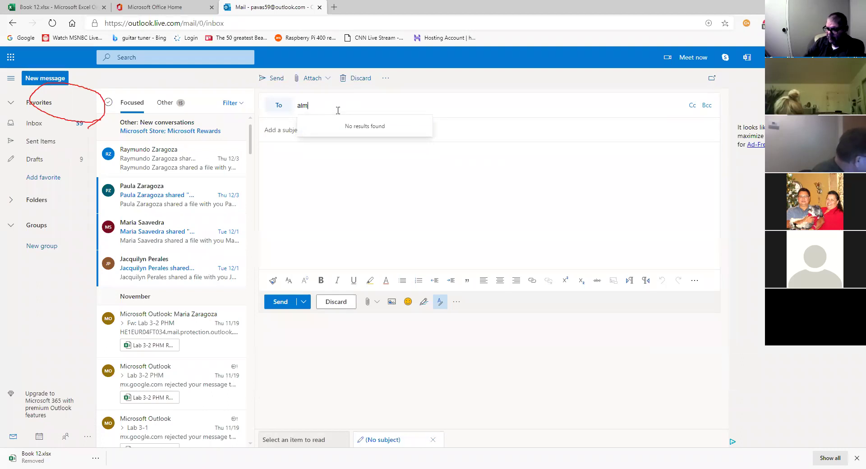
key(BackSpace)
key(BackSpace)
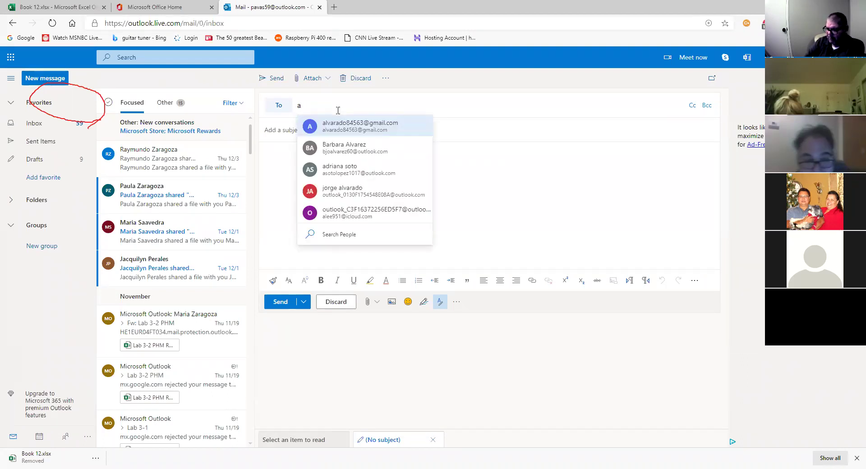
key(BackSpace)
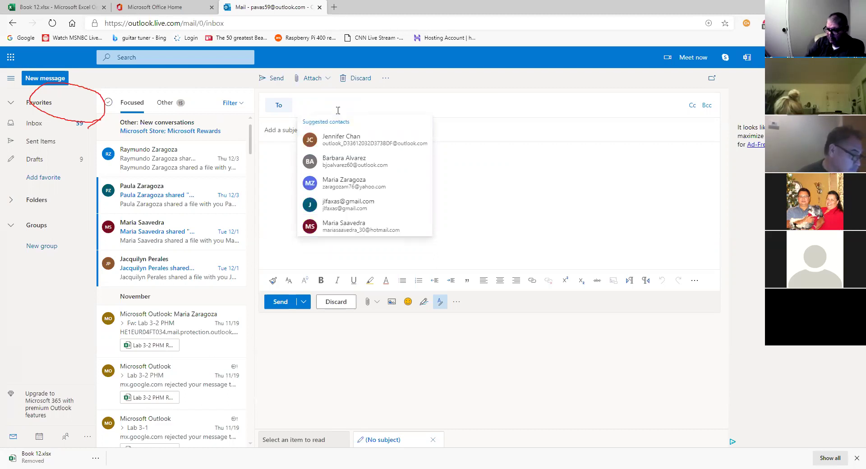
text(al)
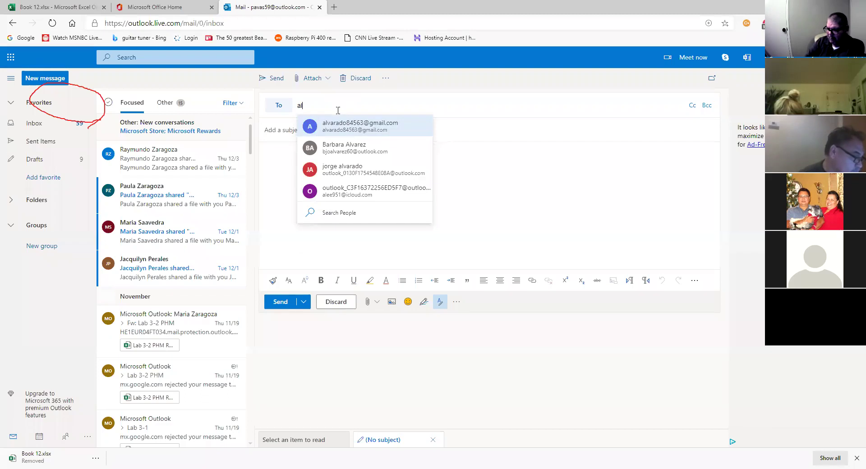
key(BackSpace)
key(BackSpace)
text(va)
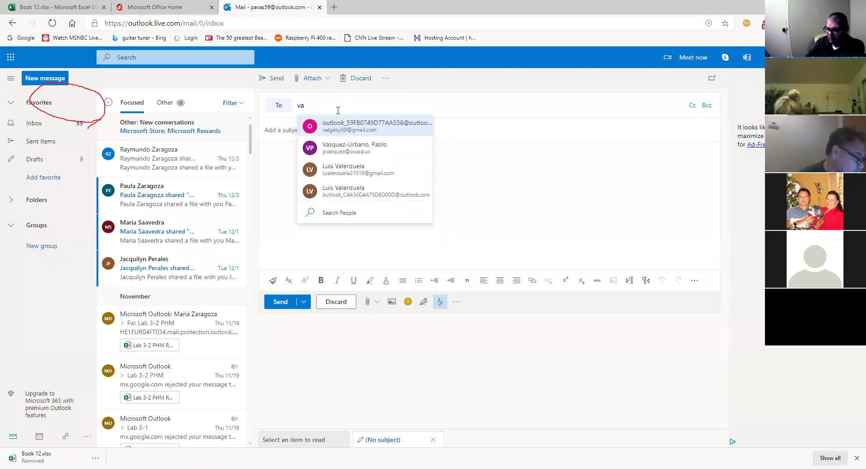
text(le)
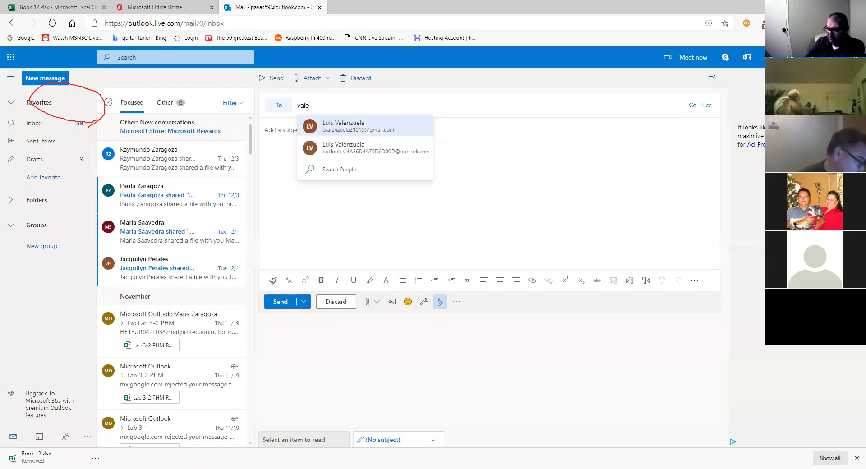
key(BackSpace)
key(BackSpace)
key(BackSpace)
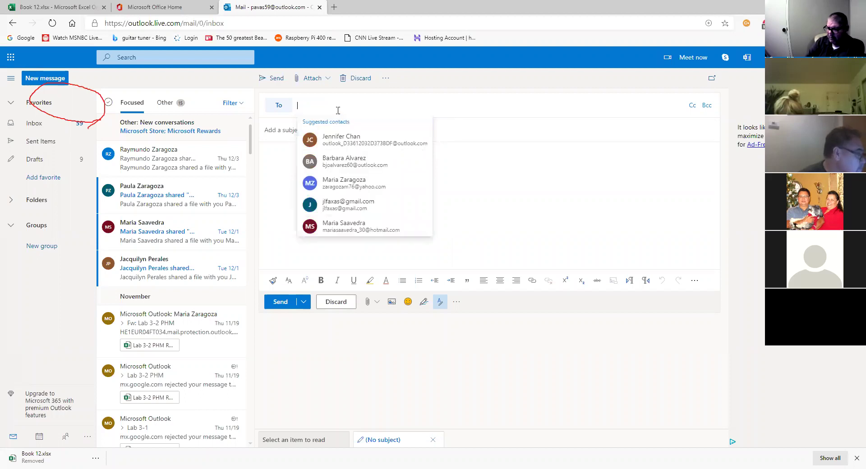
Leave the To field empty and search the mailbox for the student's name instead.
text(g)
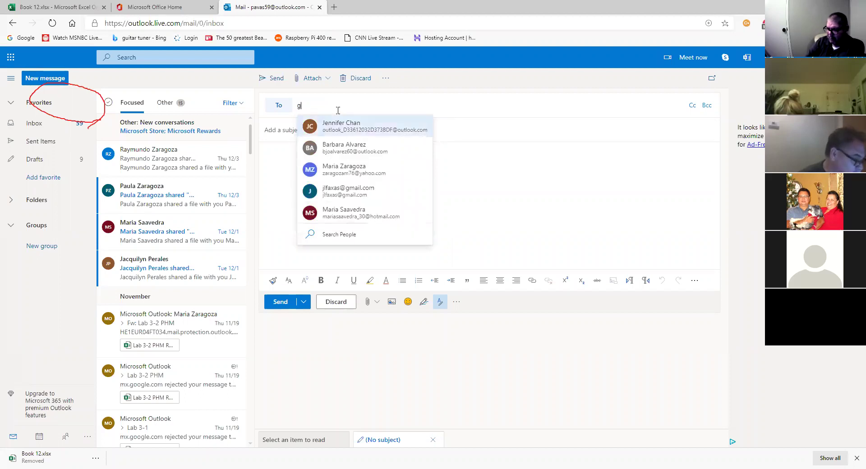
text(ab)
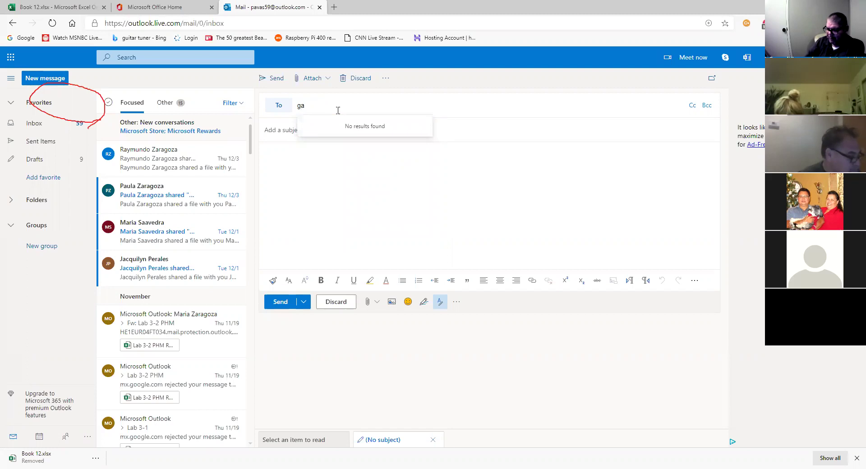
key(BackSpace)
key(BackSpace)
key(BackSpace)
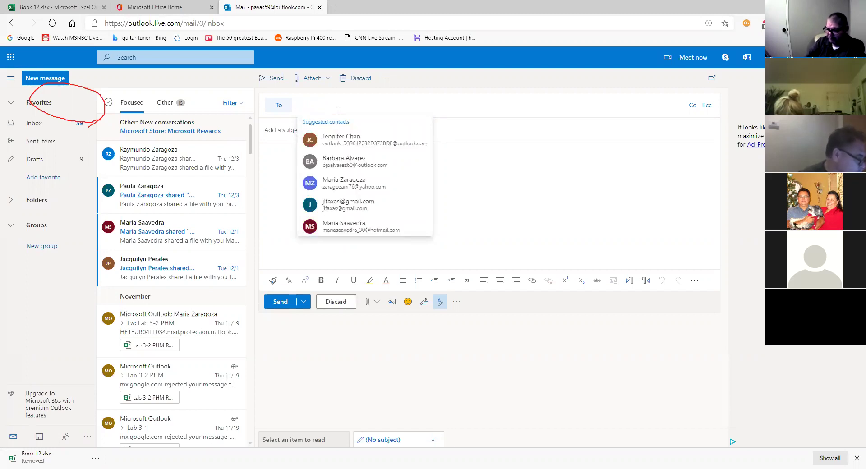
text(g)
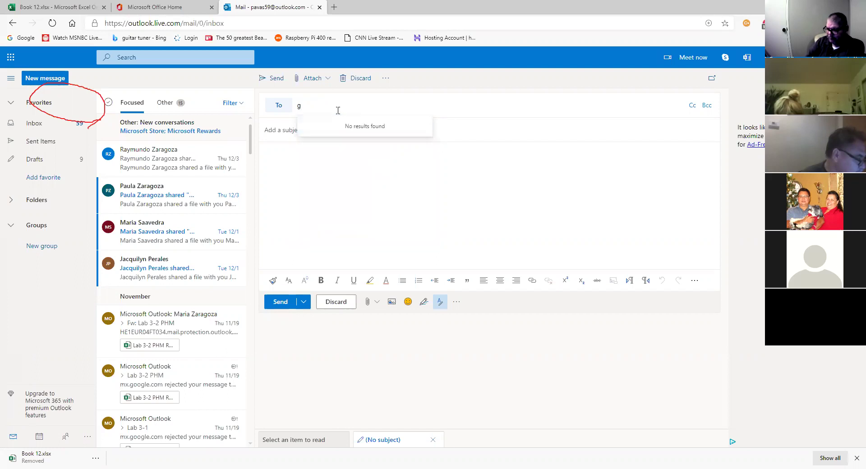
key(BackSpace)
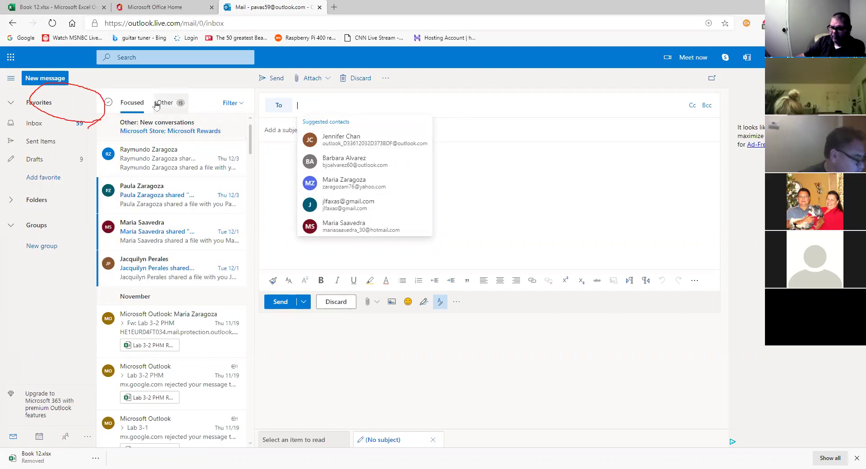
click(154, 56)
text(alma)
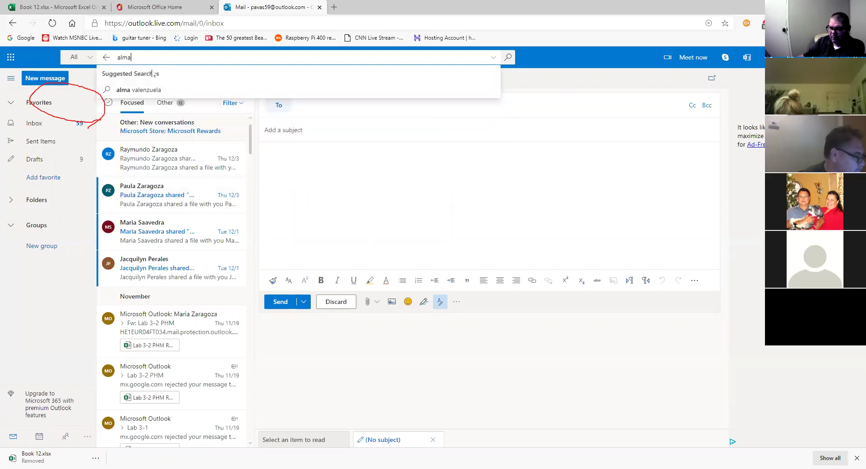
Open the student's earlier conversation and start a new email to them from their contact card.
click(144, 90)
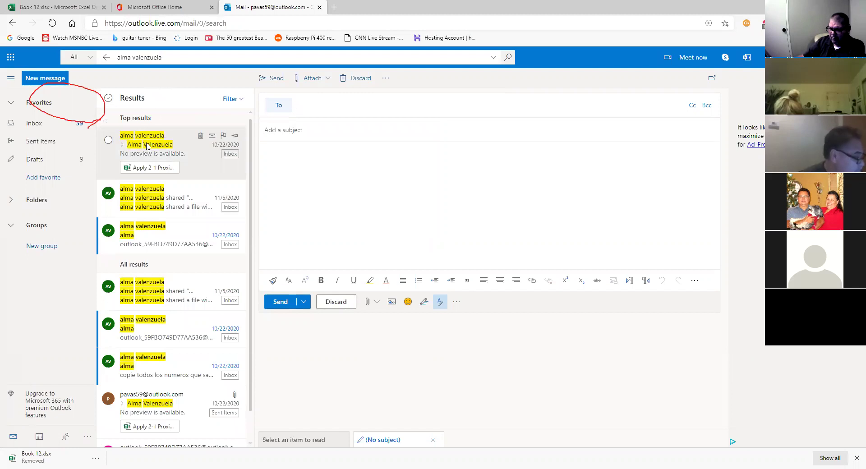
click(148, 146)
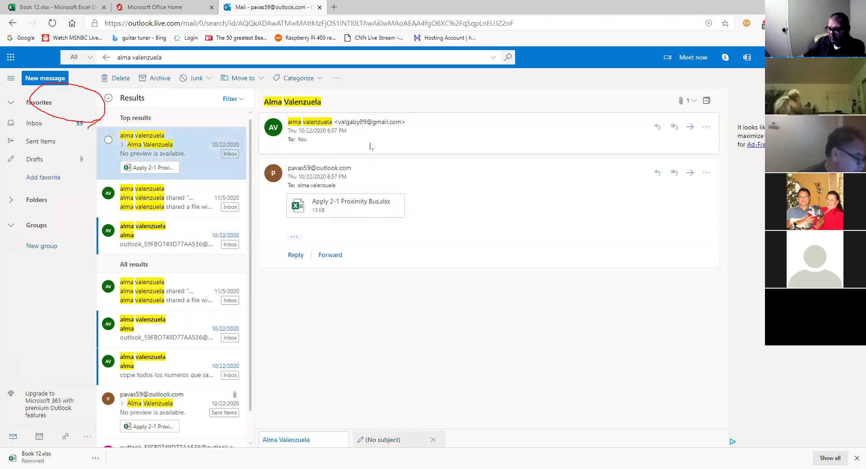
mouse_move(381, 125)
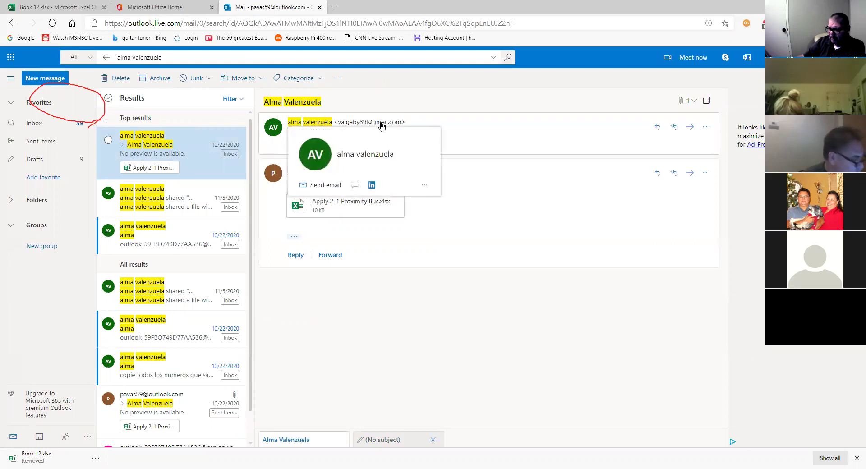
mouse_move(366, 145)
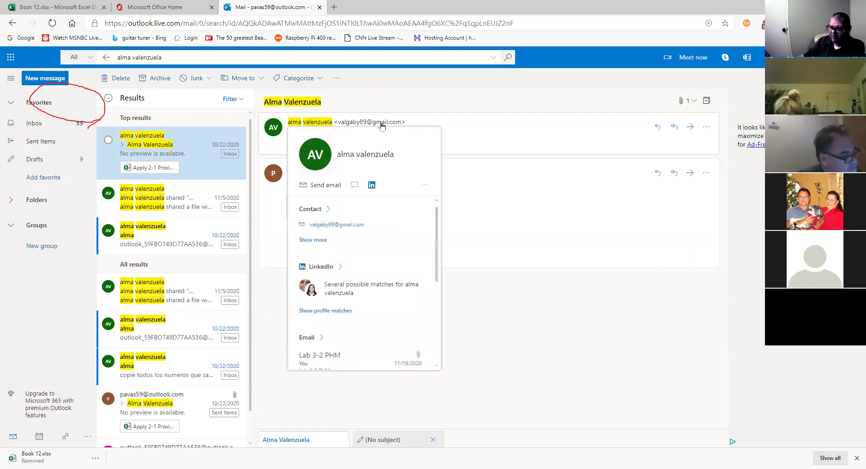
click(320, 185)
click(327, 131)
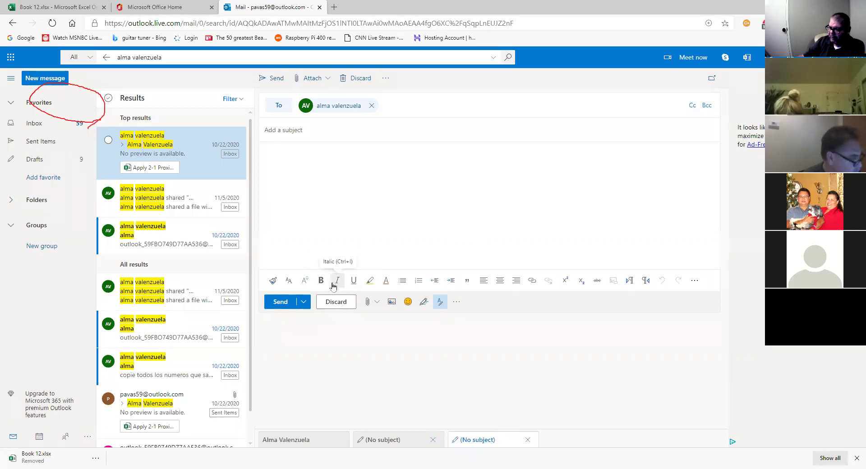
Attach Excel_Module_3 questions.docx from the suggested attachments list.
click(379, 213)
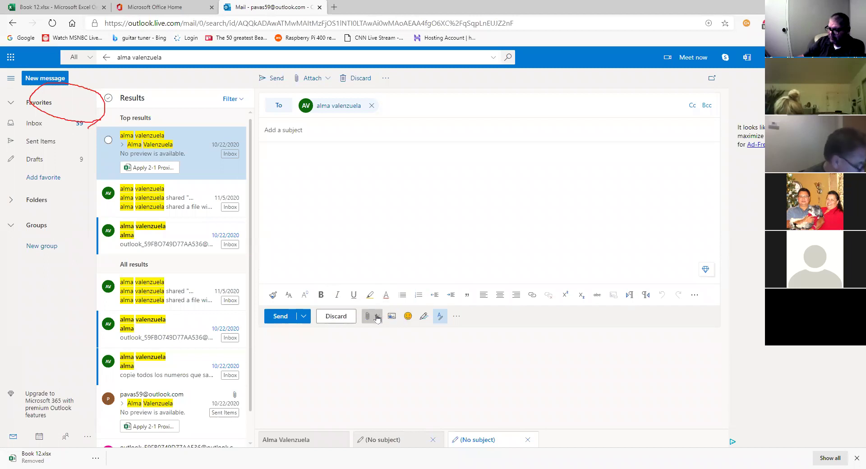
click(374, 316)
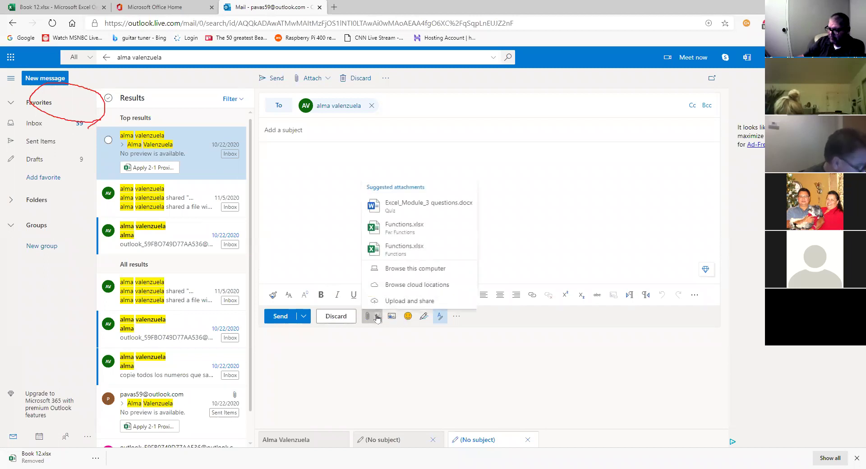
click(421, 206)
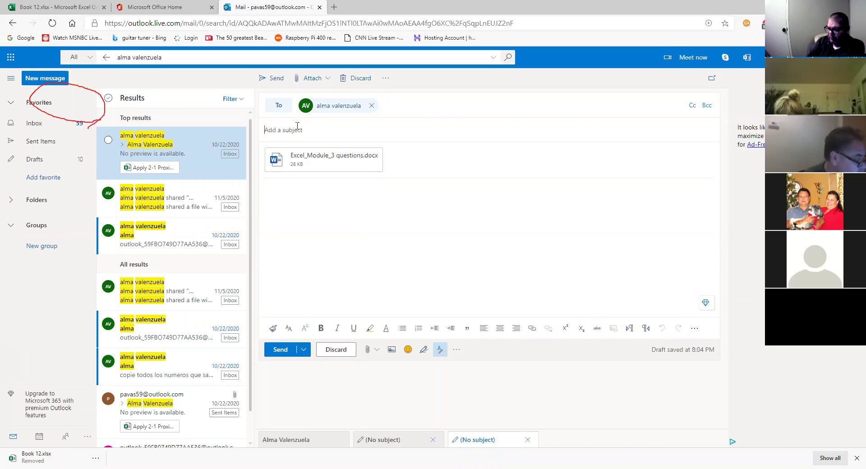
Title the email 'Quiz', write 'Save to your OneDrive or dowanload.' and send it.
text(Quiz)
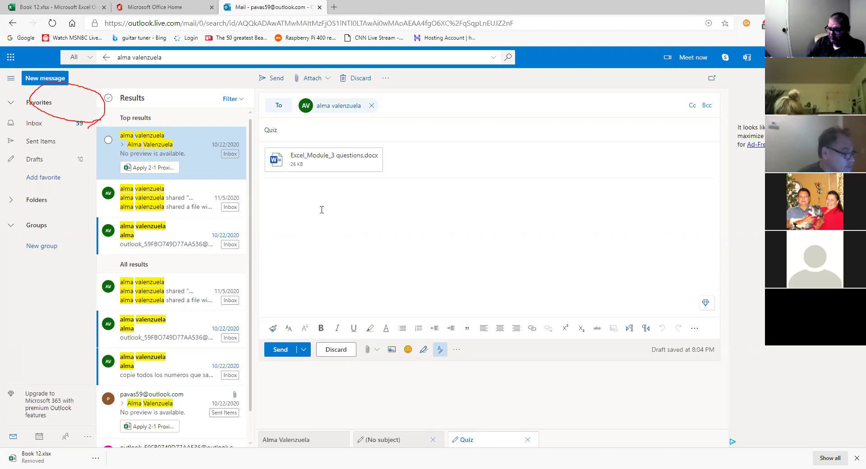
text(Save)
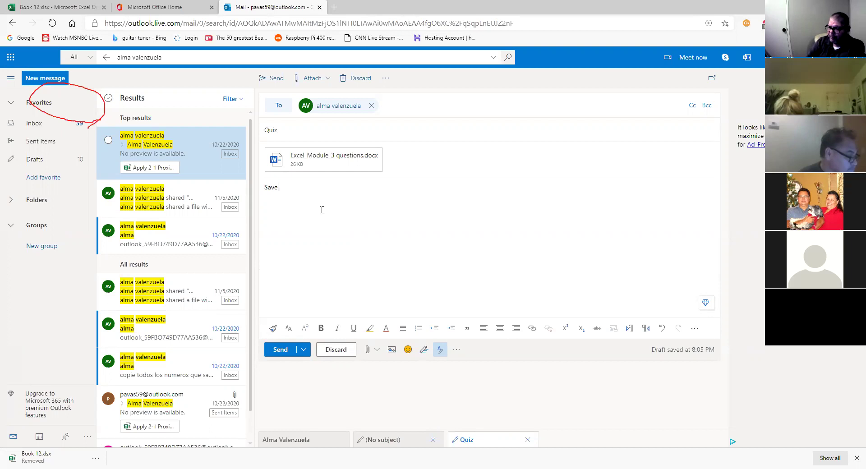
text( to )
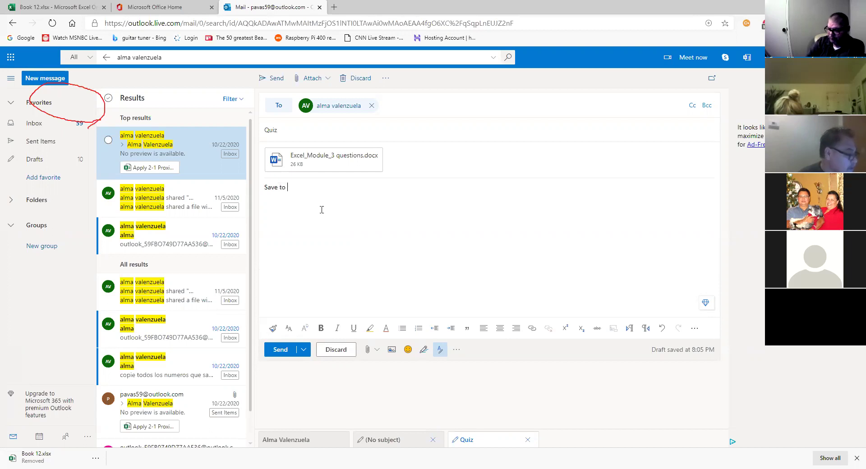
text(your OneDrive)
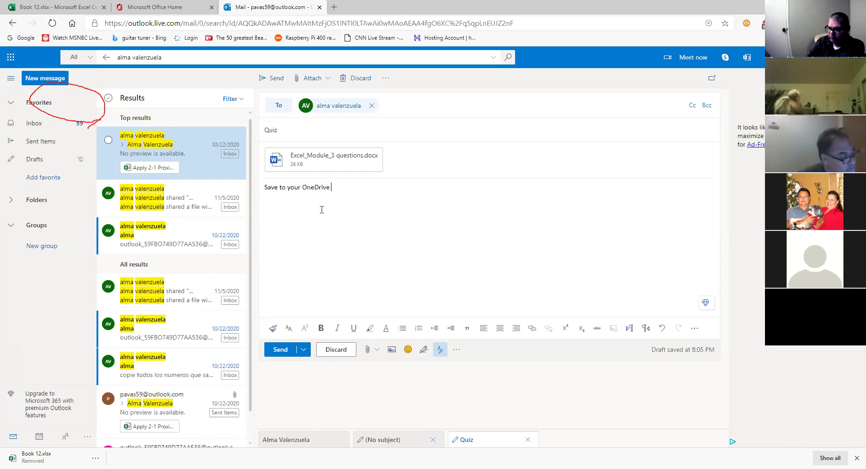
text( or dowan)
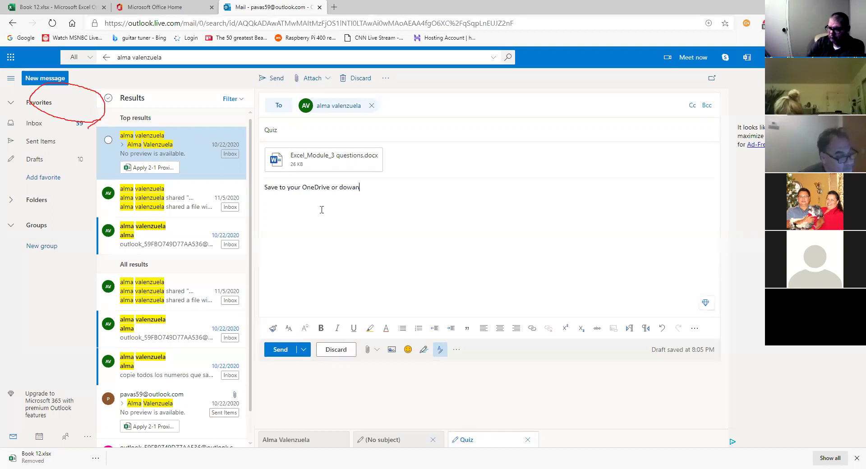
key(BackSpace)
key(BackSpace)
text(nload.)
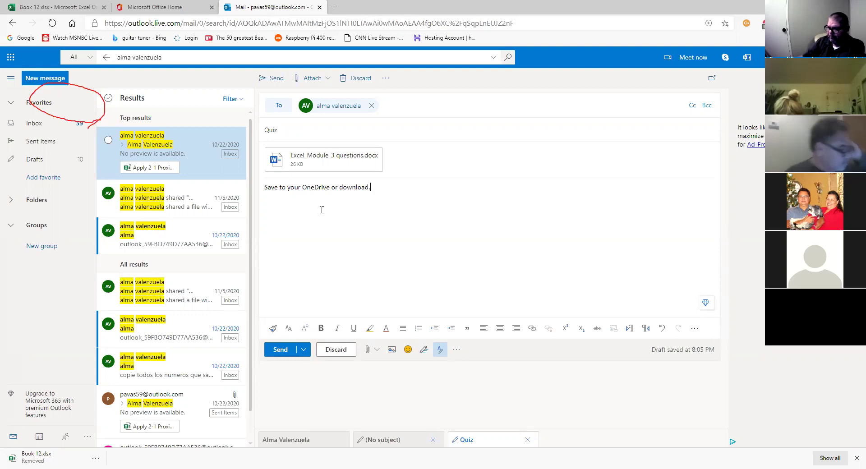
click(281, 351)
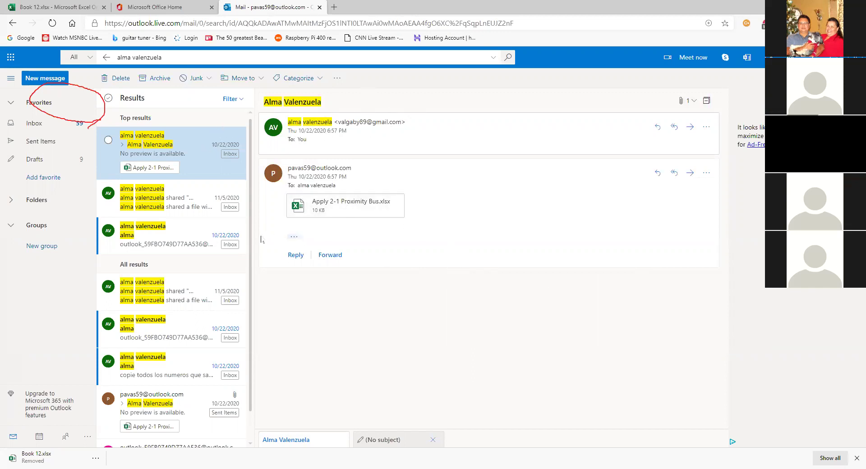
Open the Sent Items folder to confirm the Quiz email went out.
click(47, 141)
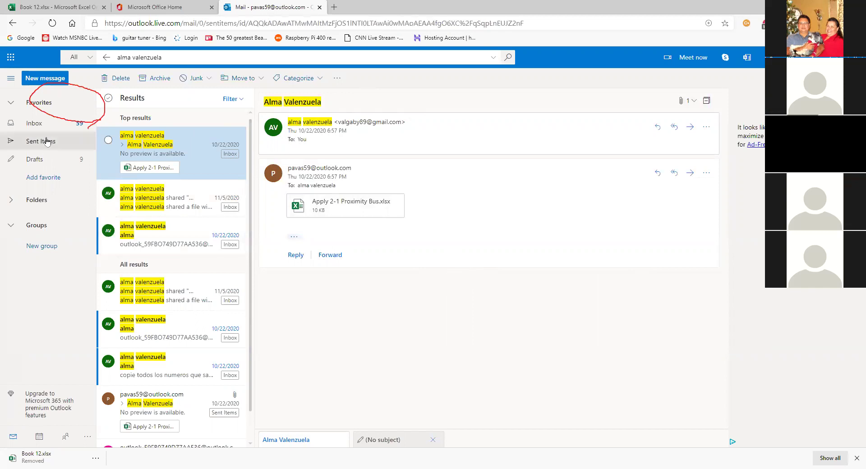